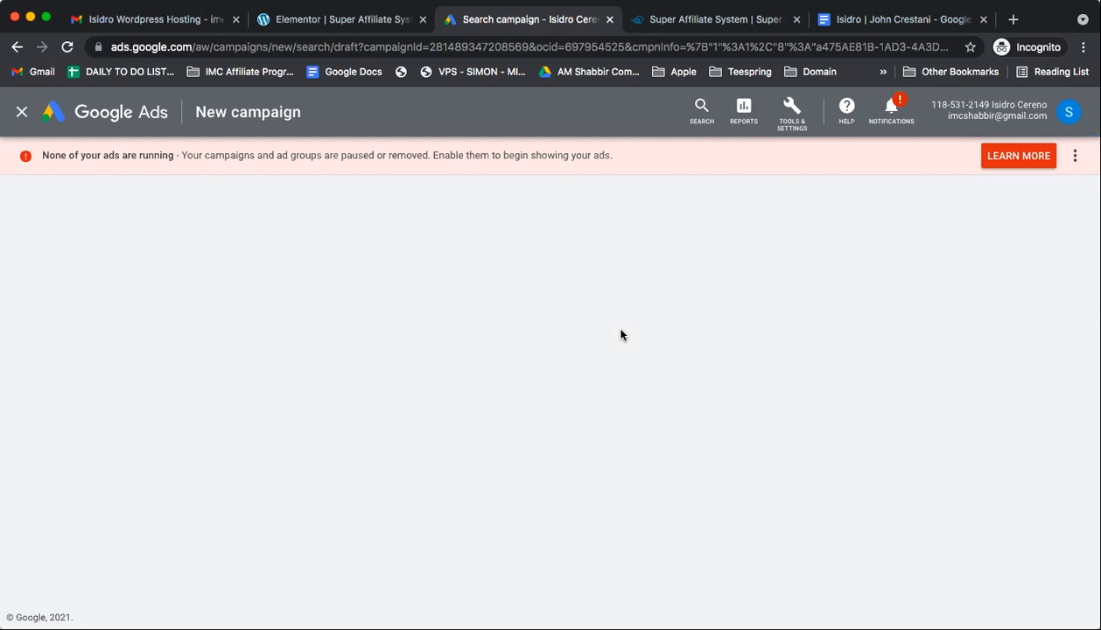
- Review the Super Affiliate System landing page from its headline and video through the testimonials to the disclaimers
click(756, 26)
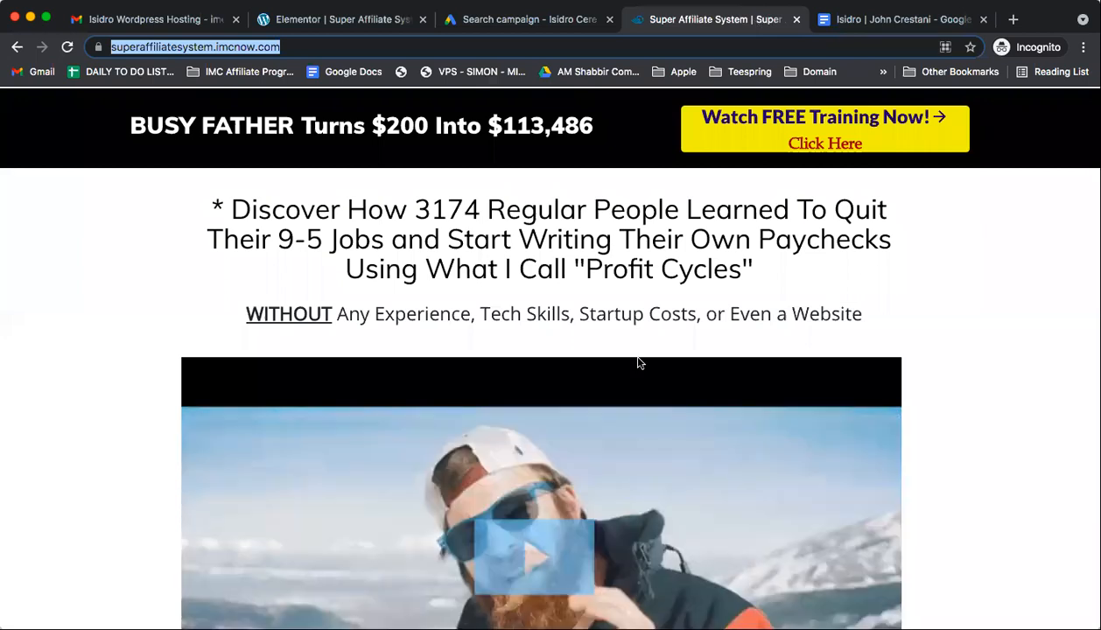
scroll(638, 363, down, 2)
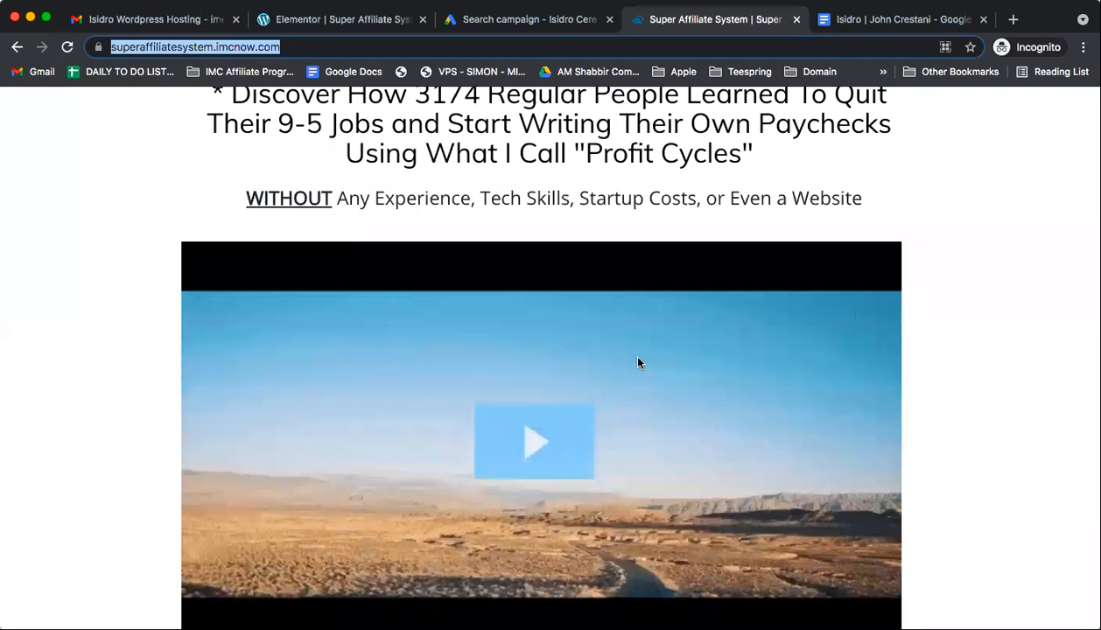
scroll(639, 362, down, 10)
scroll(826, 241, down, 1)
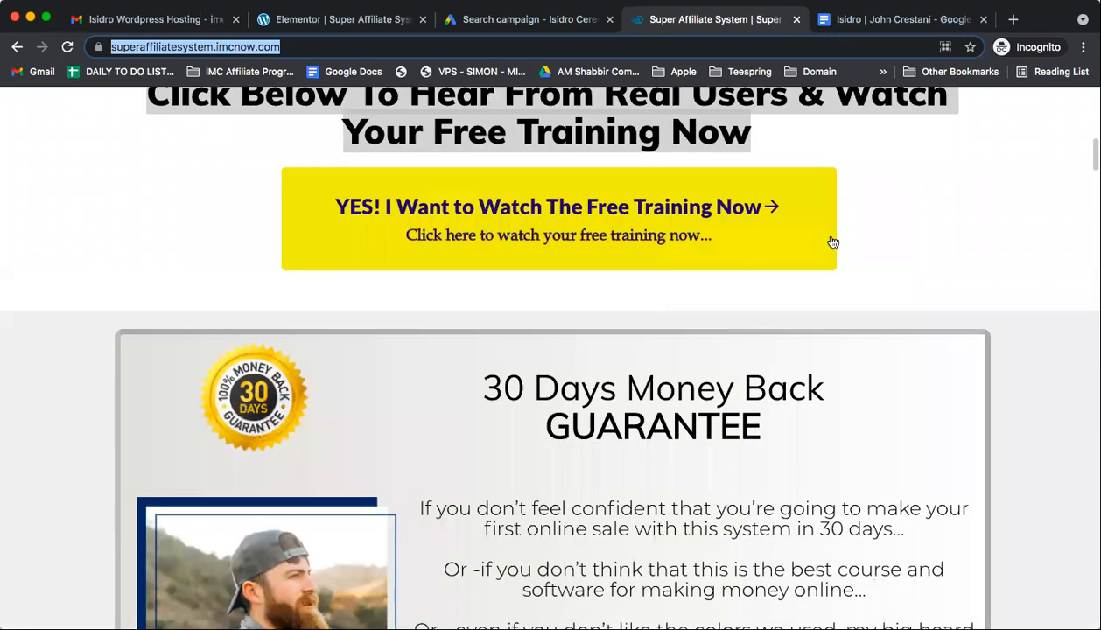
click(828, 242)
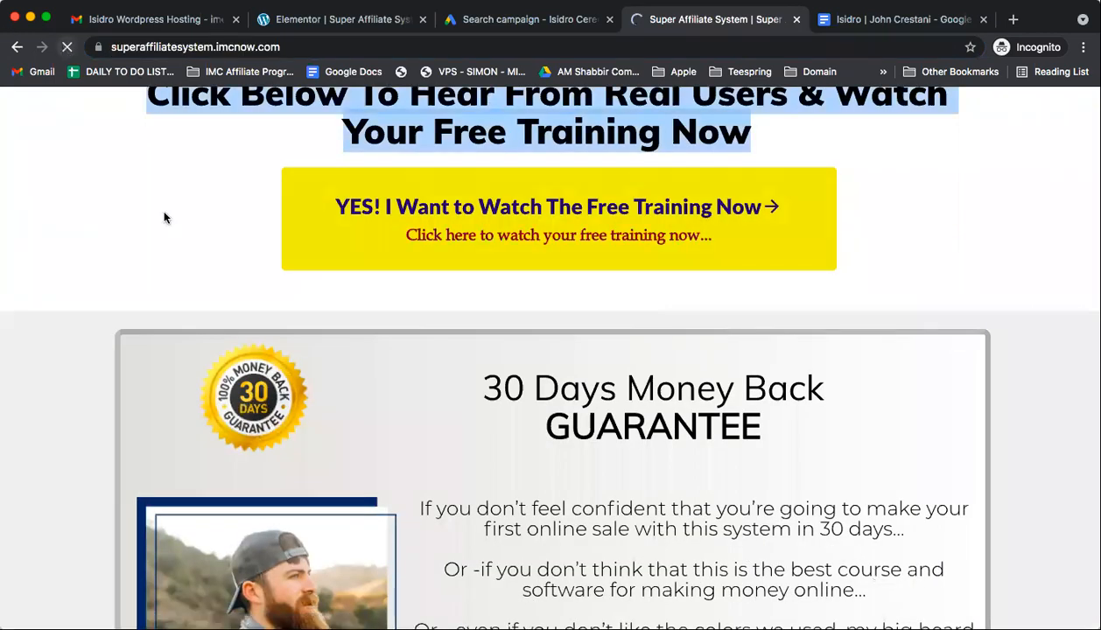
scroll(166, 230, down, 5)
scroll(168, 232, down, 10)
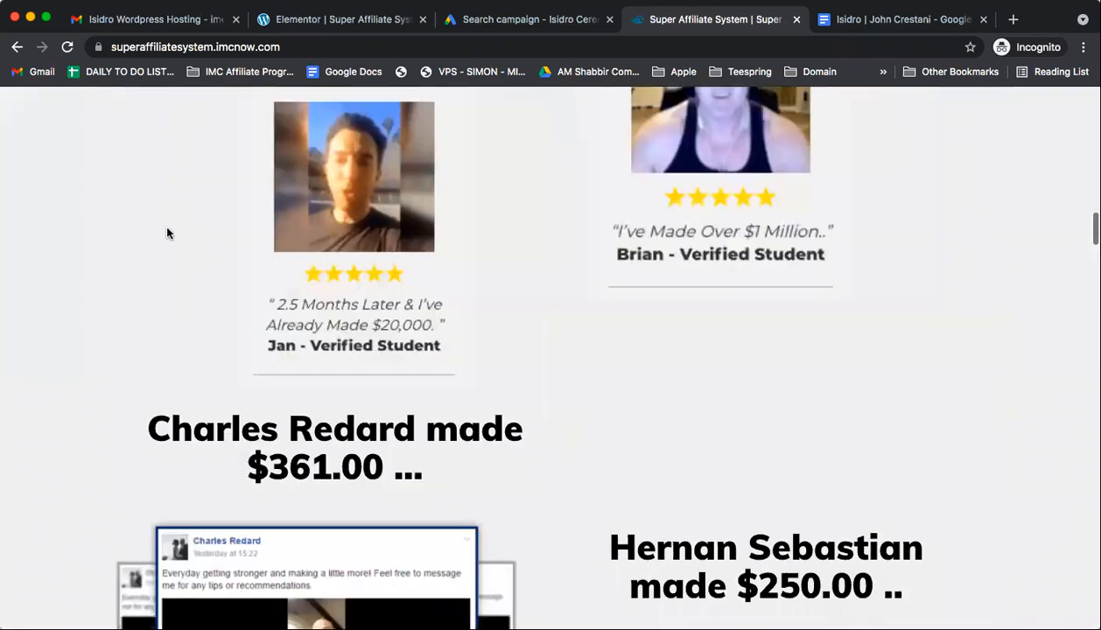
scroll(168, 233, down, 10)
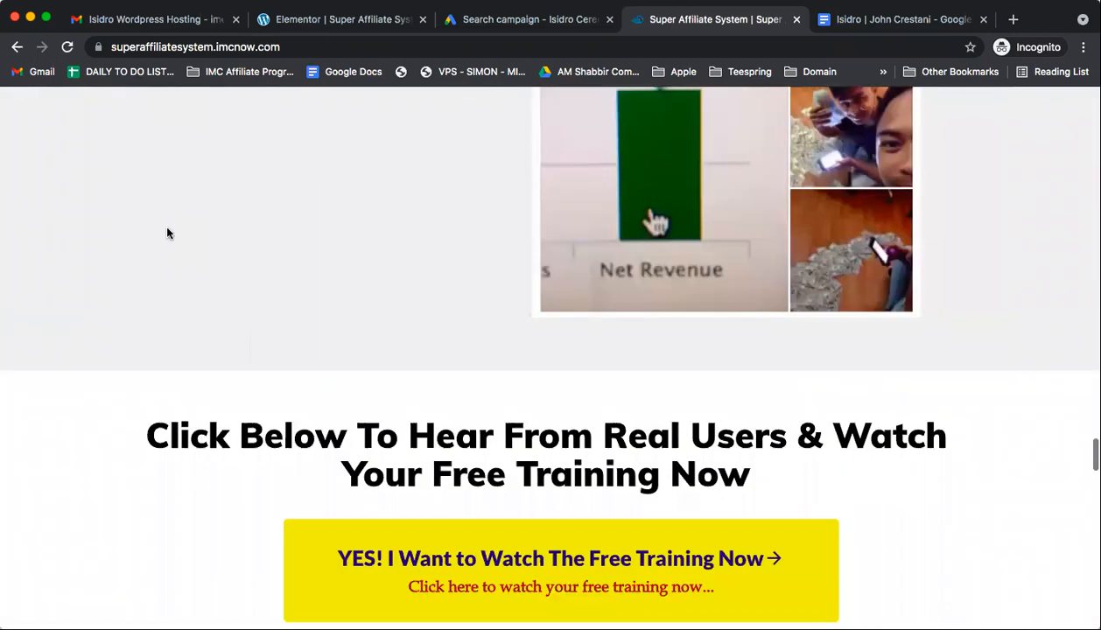
scroll(168, 232, down, 15)
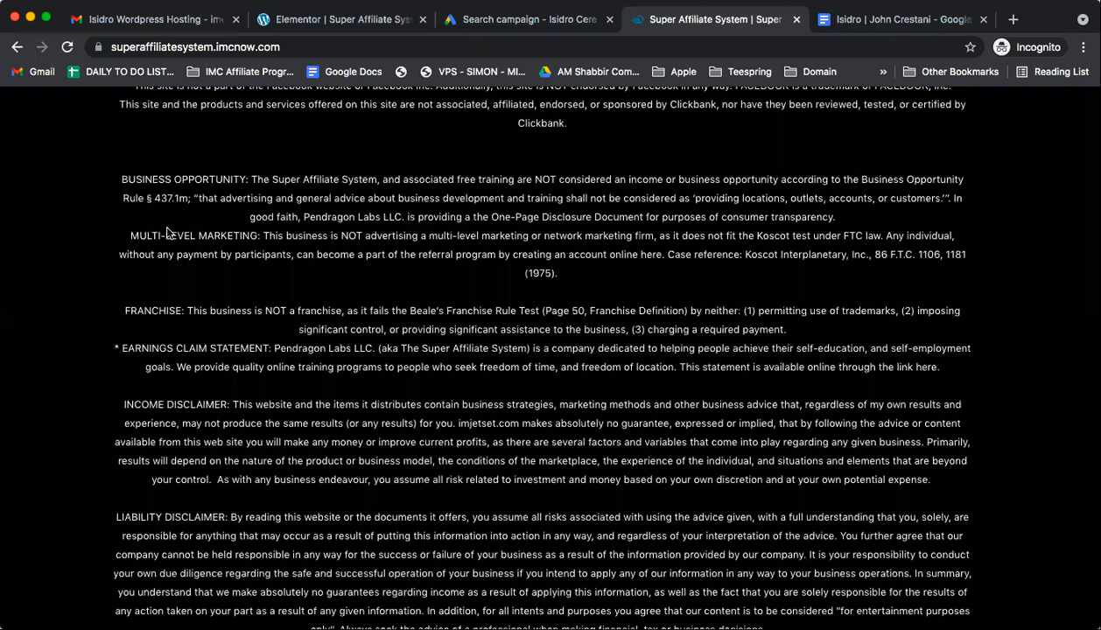
scroll(168, 232, down, 5)
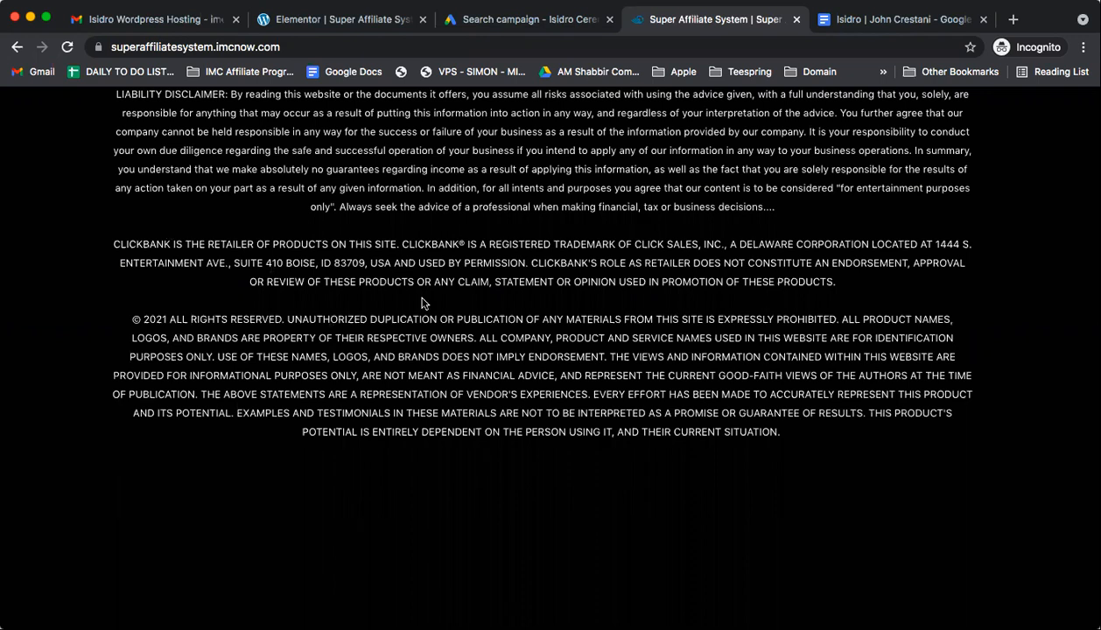
scroll(422, 303, up, 15)
scroll(422, 303, up, 10)
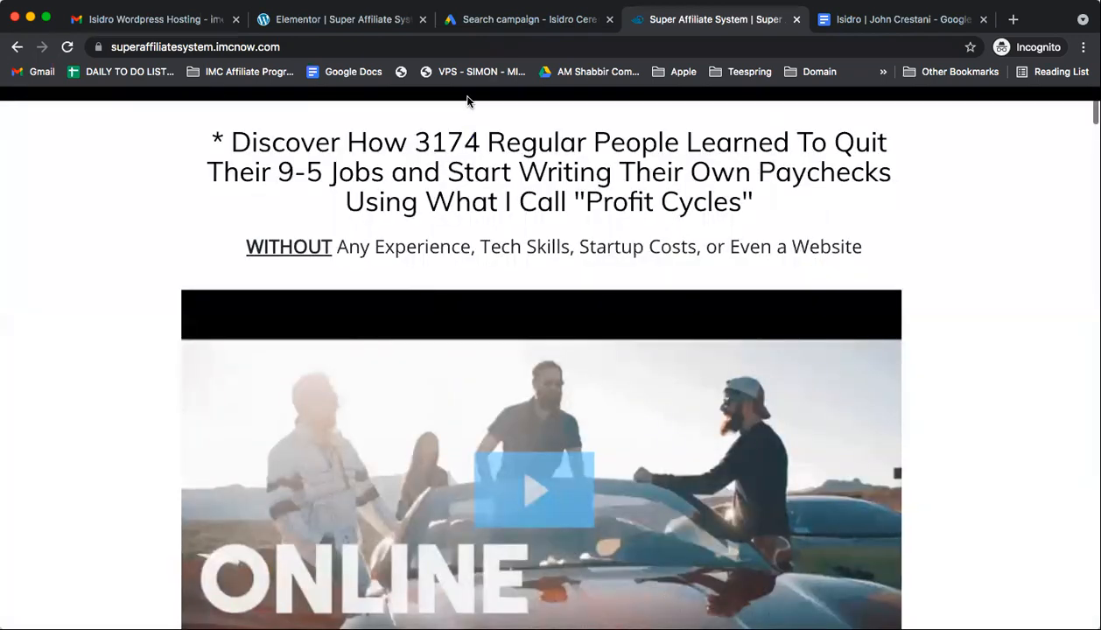
- Return to the Google Ads campaign draft and review its name, networks, locations, languages, budget, bidding, additional settings and ad extensions
click(504, 20)
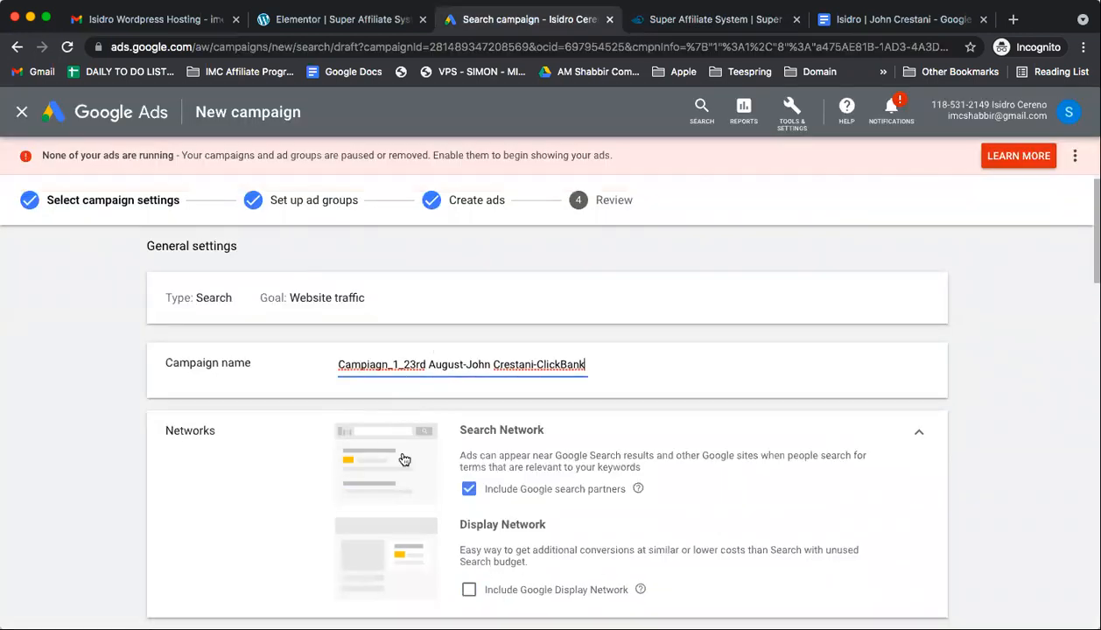
scroll(403, 458, down, 3)
scroll(403, 458, down, 2)
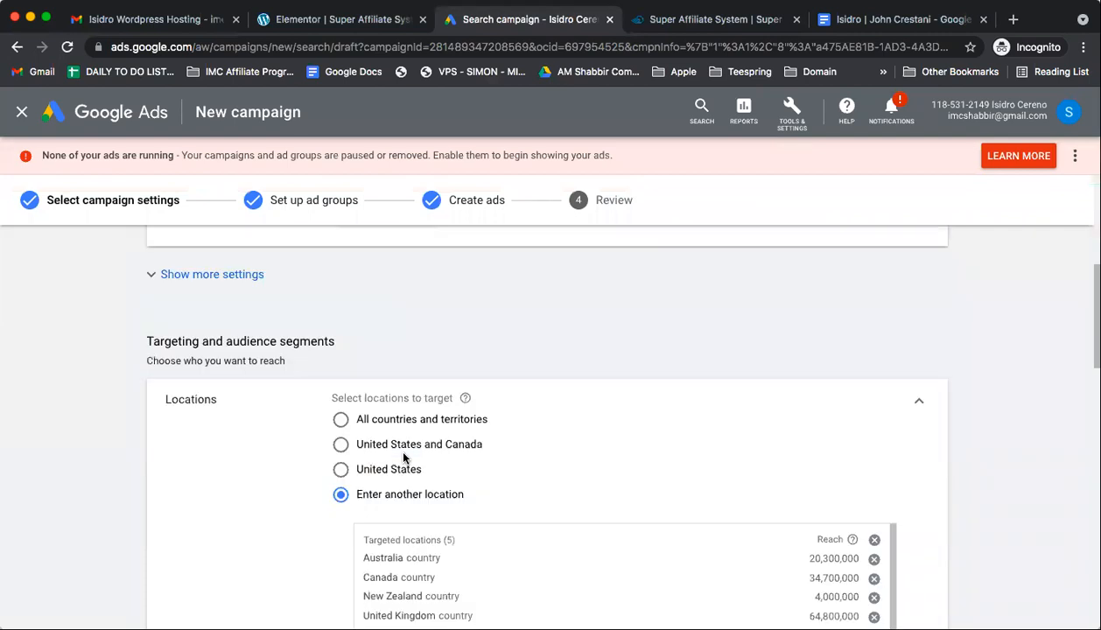
scroll(403, 458, down, 2)
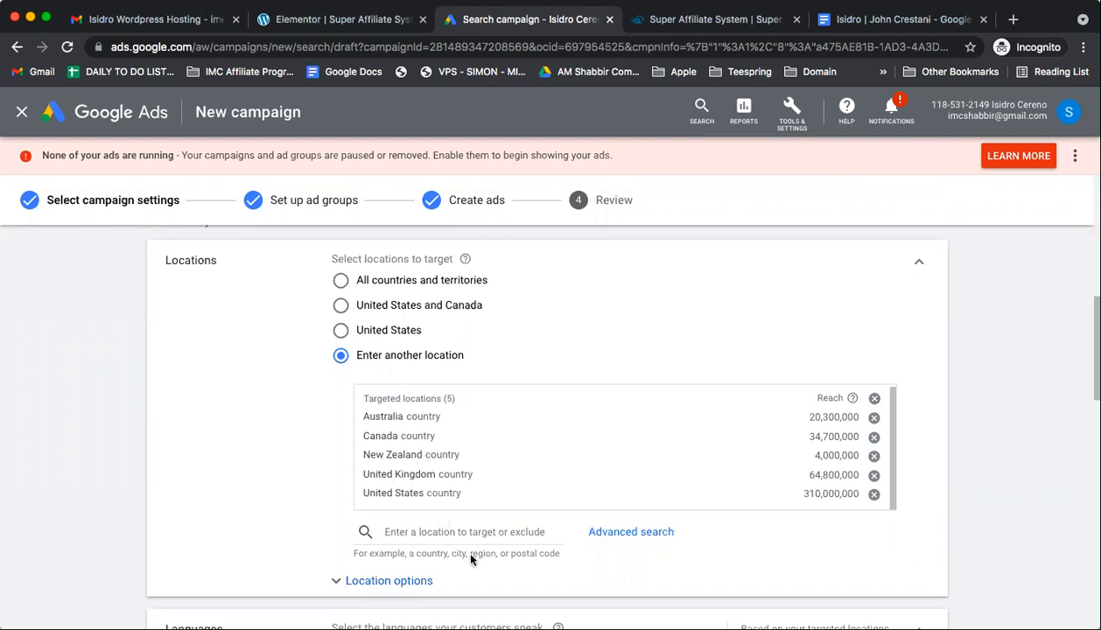
scroll(494, 524, down, 2)
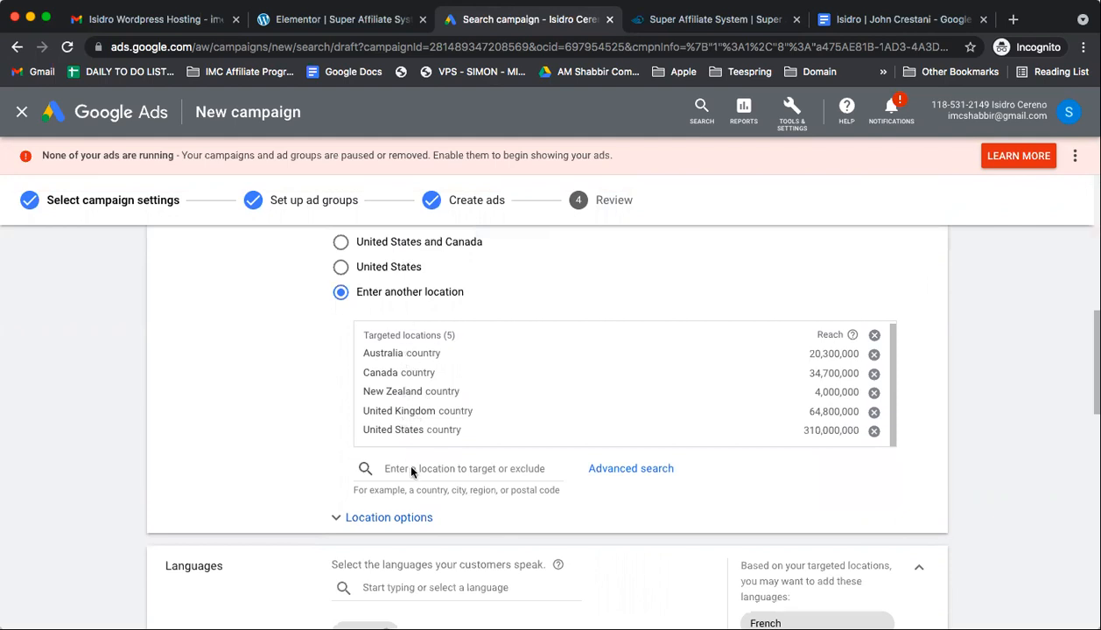
scroll(411, 472, down, 1)
scroll(411, 472, down, 3)
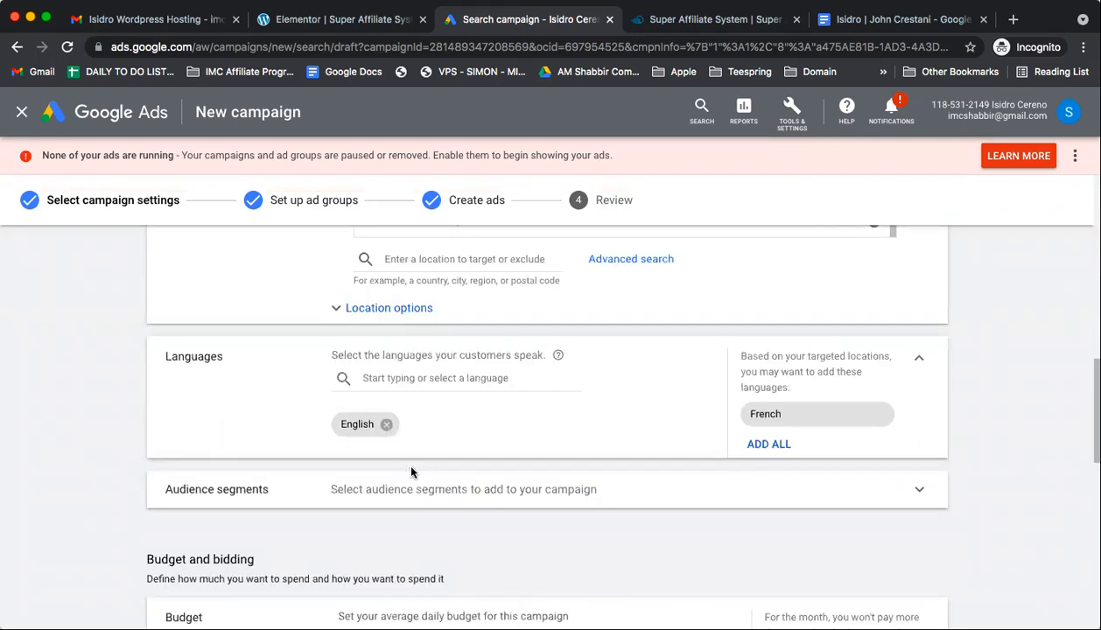
scroll(412, 471, down, 3)
scroll(412, 472, down, 2)
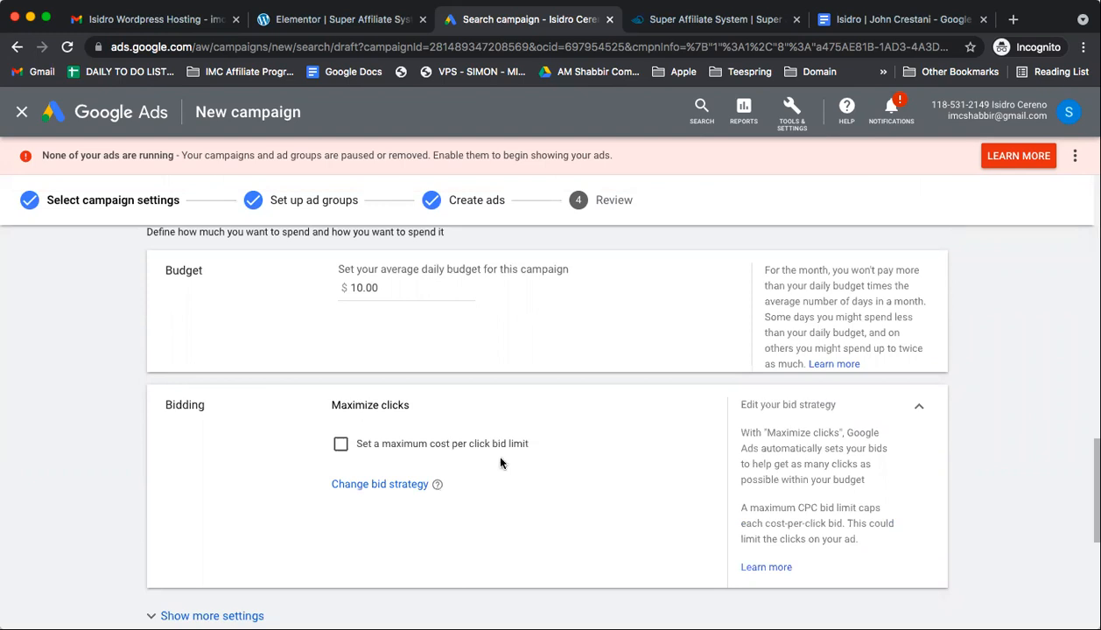
scroll(218, 441, down, 2)
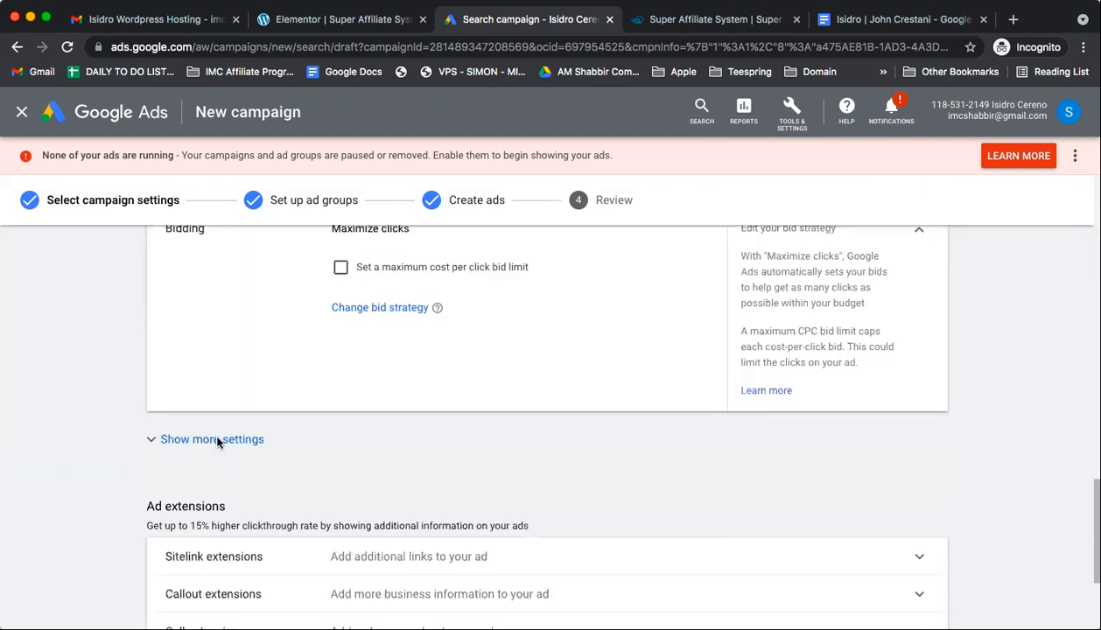
click(217, 439)
scroll(315, 524, down, 2)
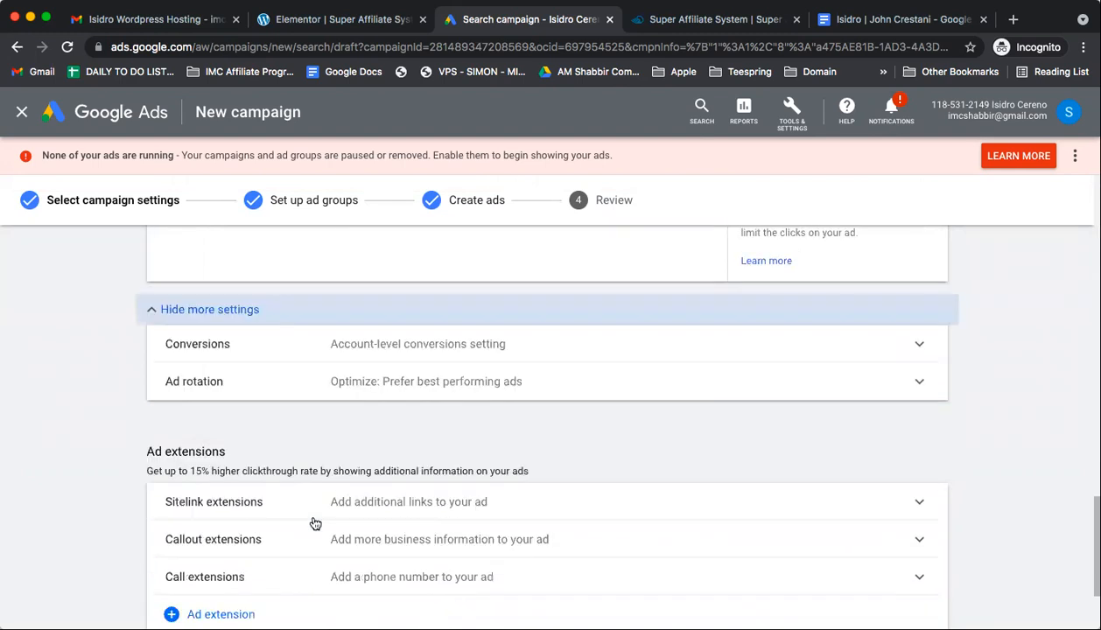
scroll(315, 524, down, 2)
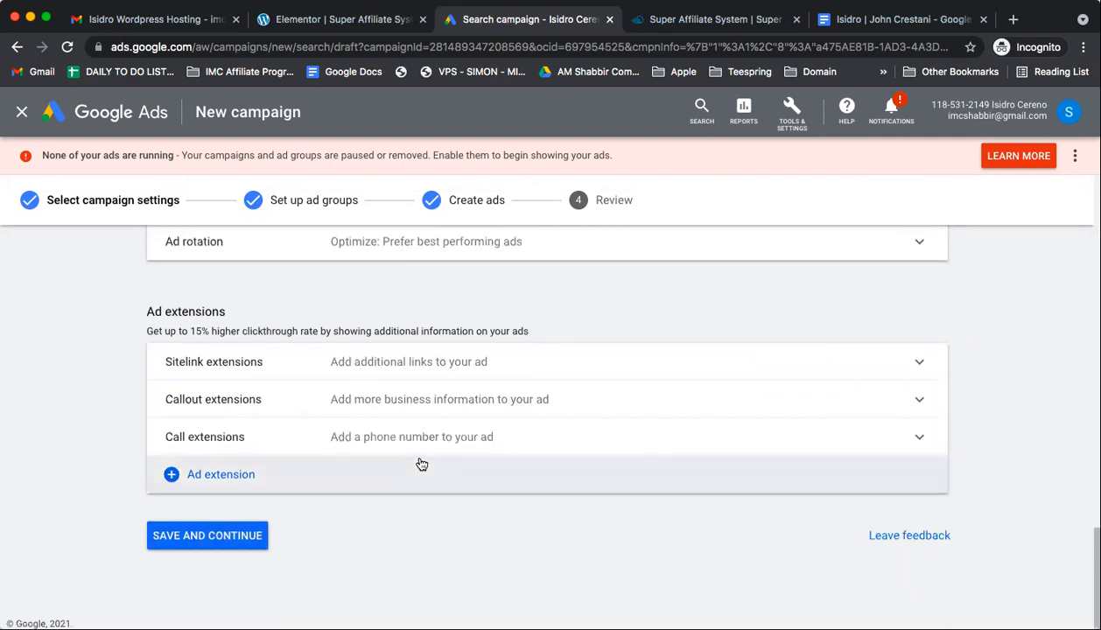
scroll(418, 460, up, 20)
click(438, 201)
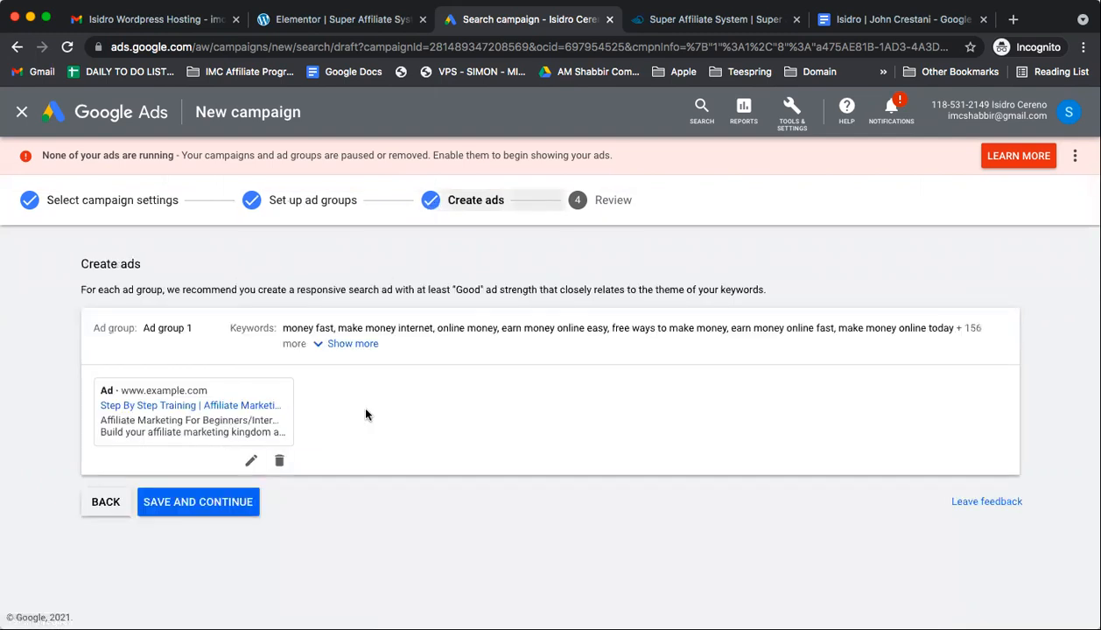
click(252, 463)
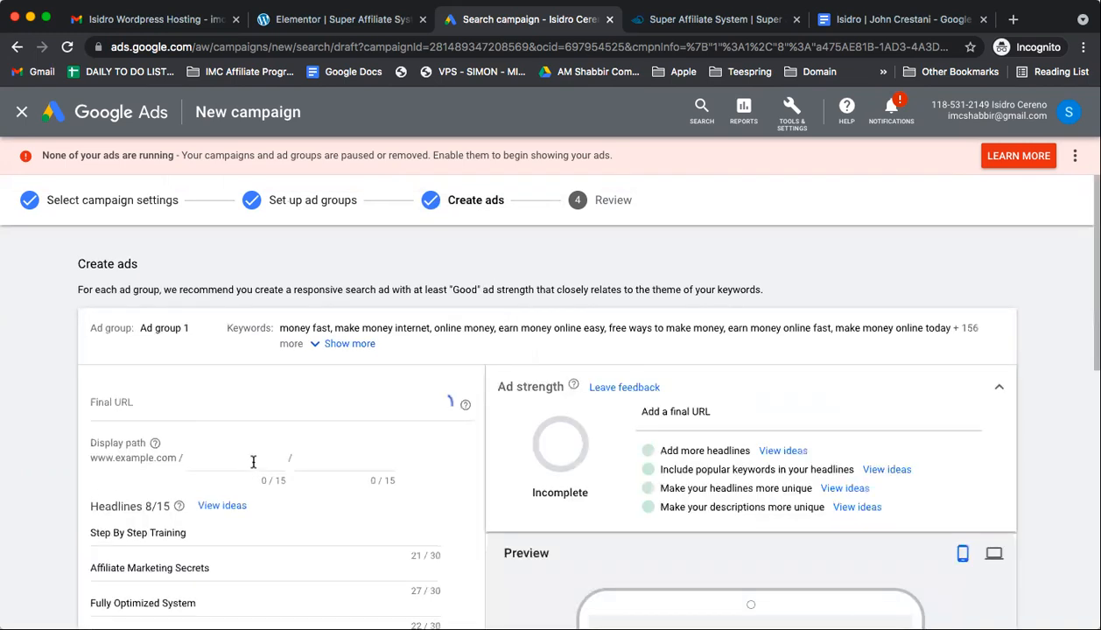
scroll(269, 485, down, 2)
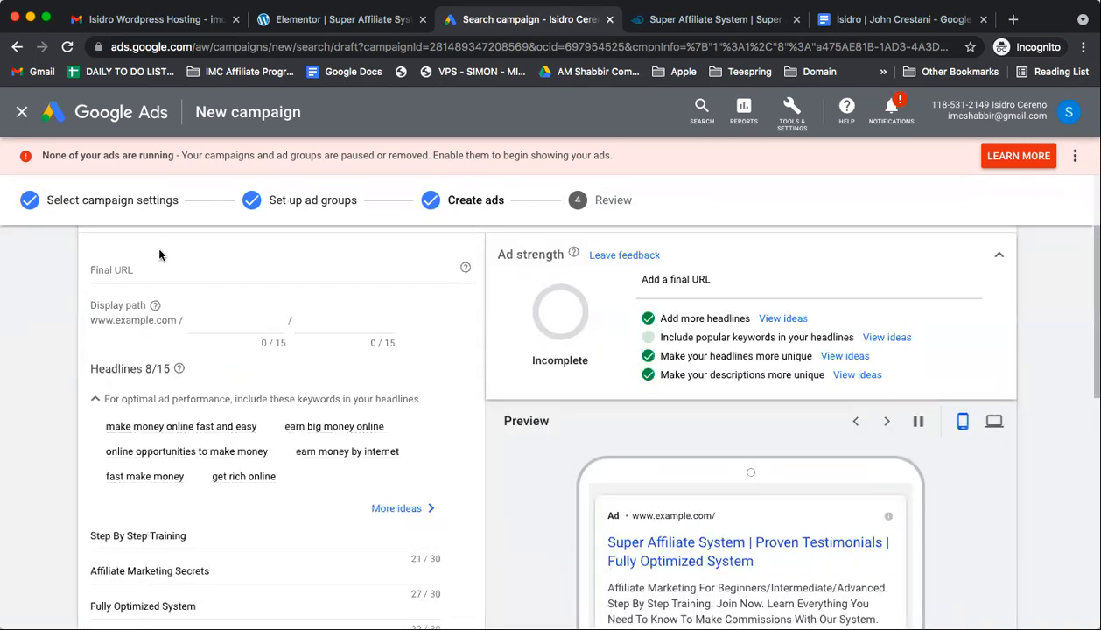
click(144, 272)
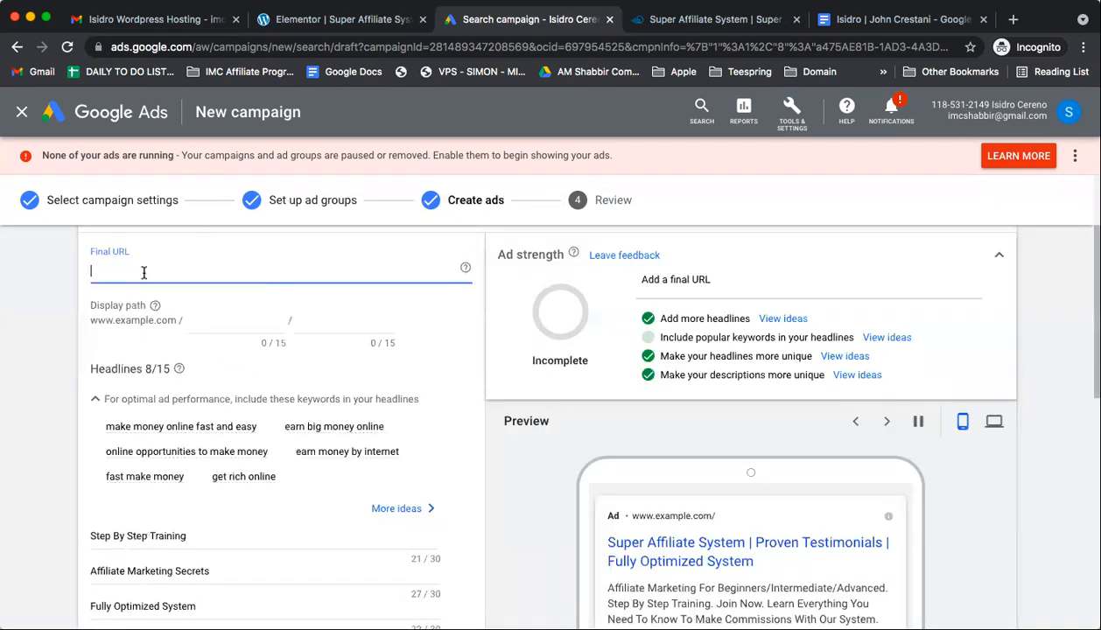
click(698, 21)
click(313, 47)
key(super+c)
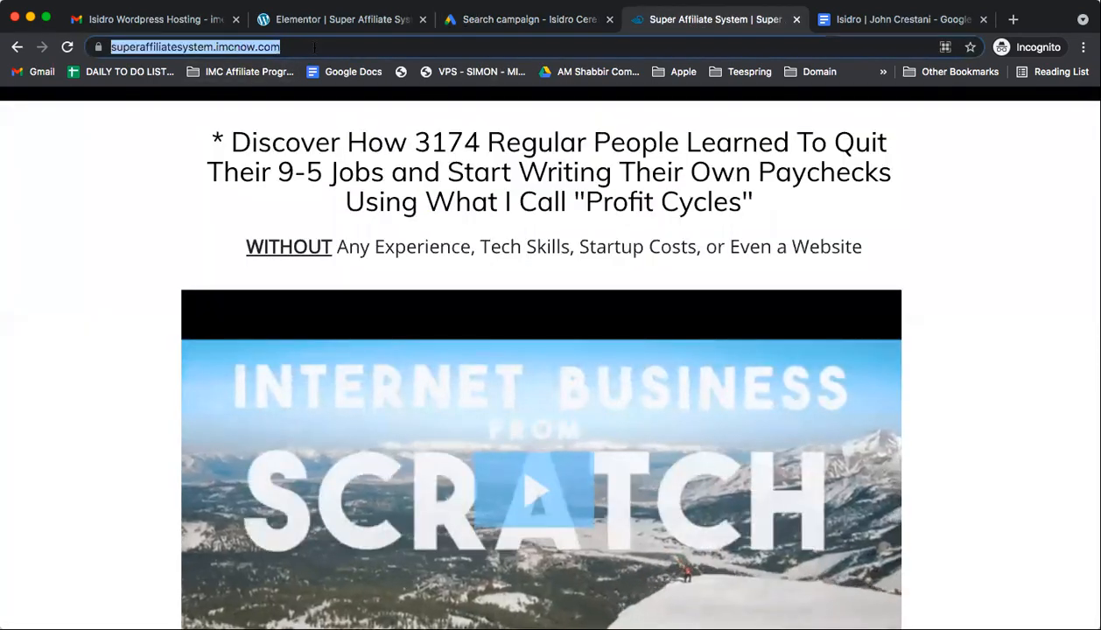
click(499, 19)
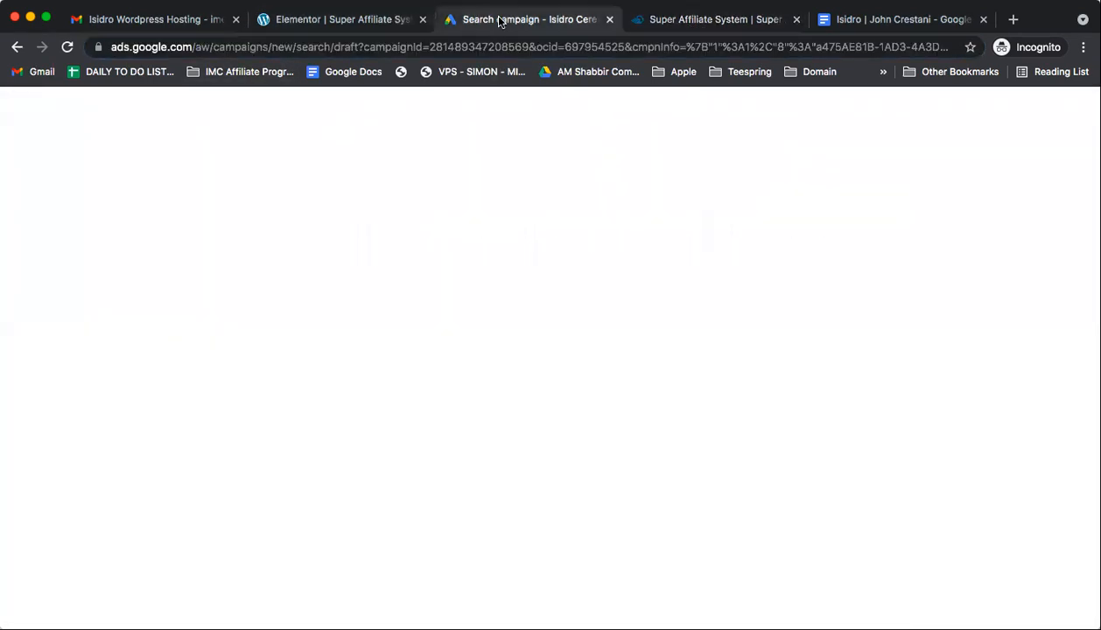
key(super+v)
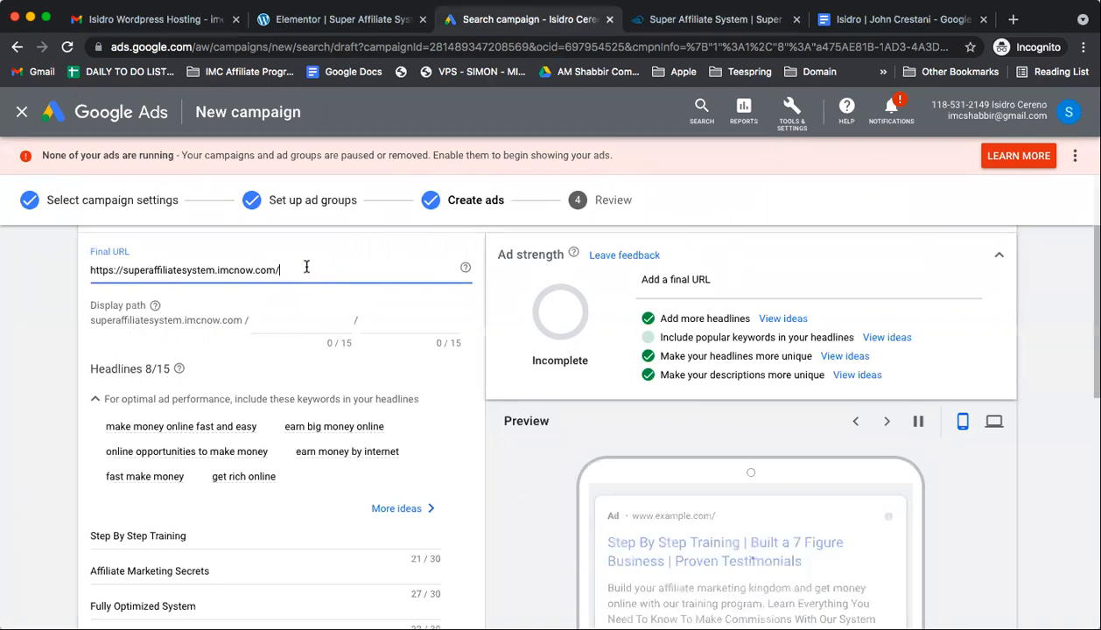
key(BackSpace)
- Review the ad's headlines and descriptions, and expand the Ad group 1 keyword list to examine its keywords
scroll(334, 525, down, 2)
scroll(335, 526, up, 2)
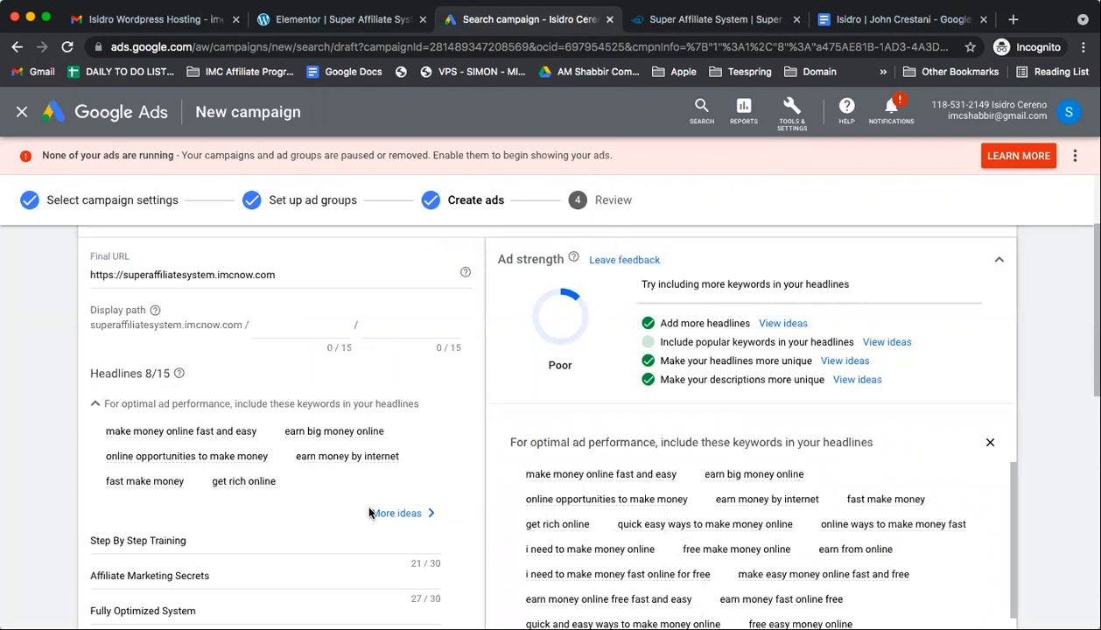
scroll(370, 514, down, 2)
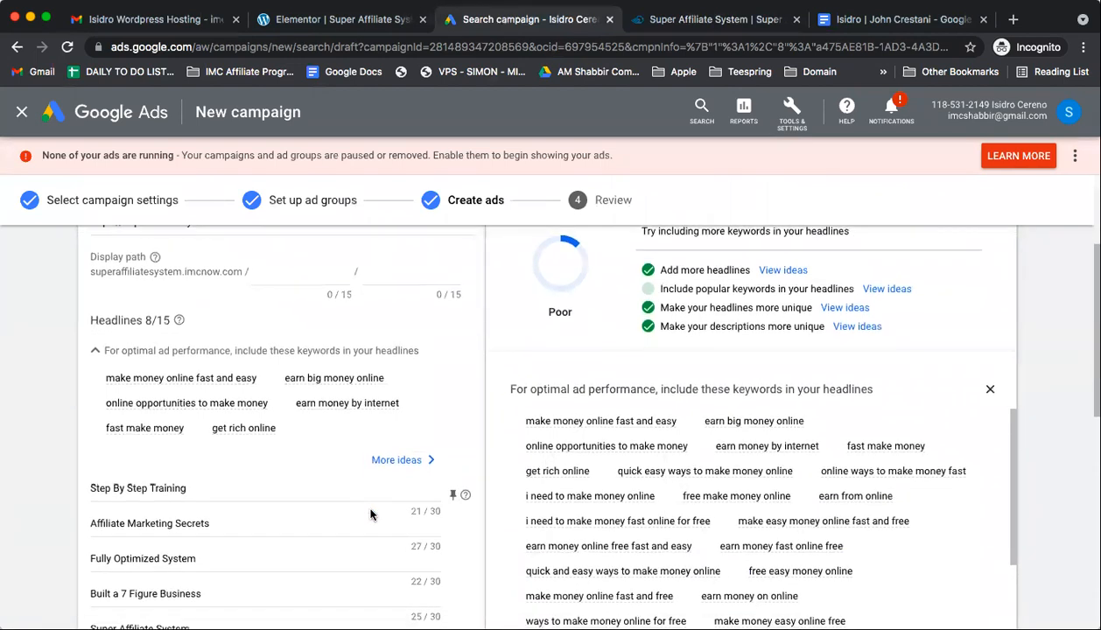
scroll(370, 512, down, 5)
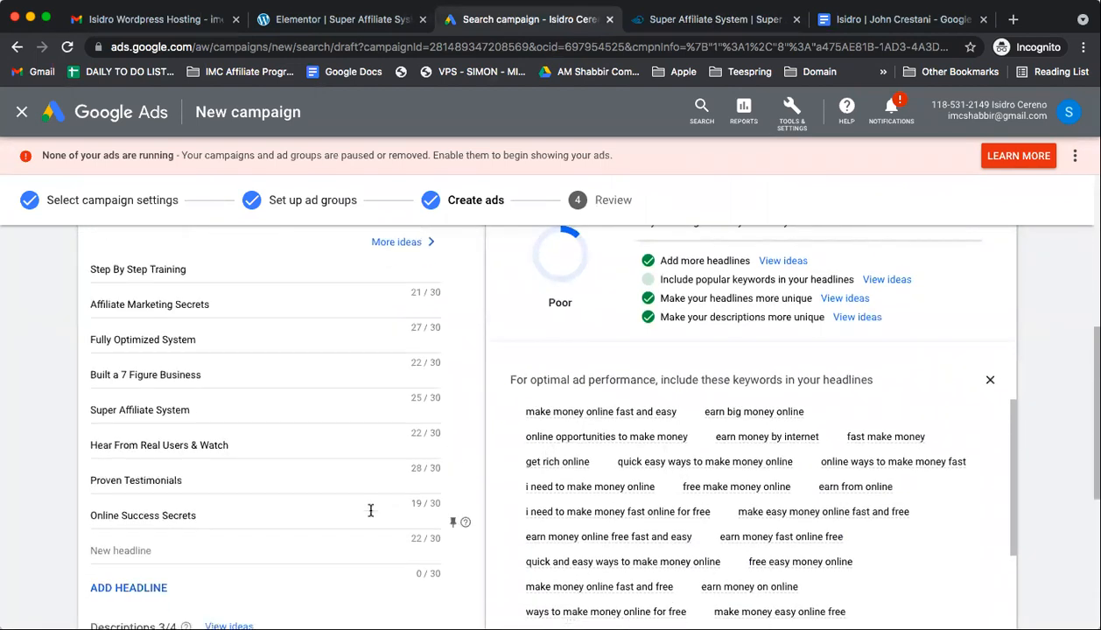
scroll(371, 514, down, 3)
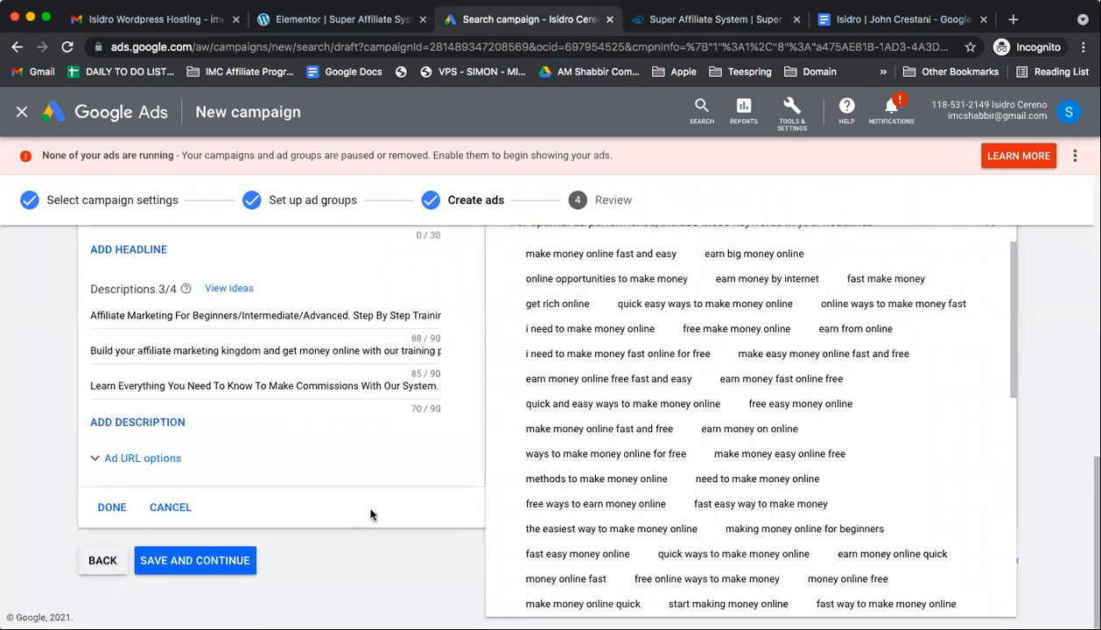
scroll(370, 514, up, 10)
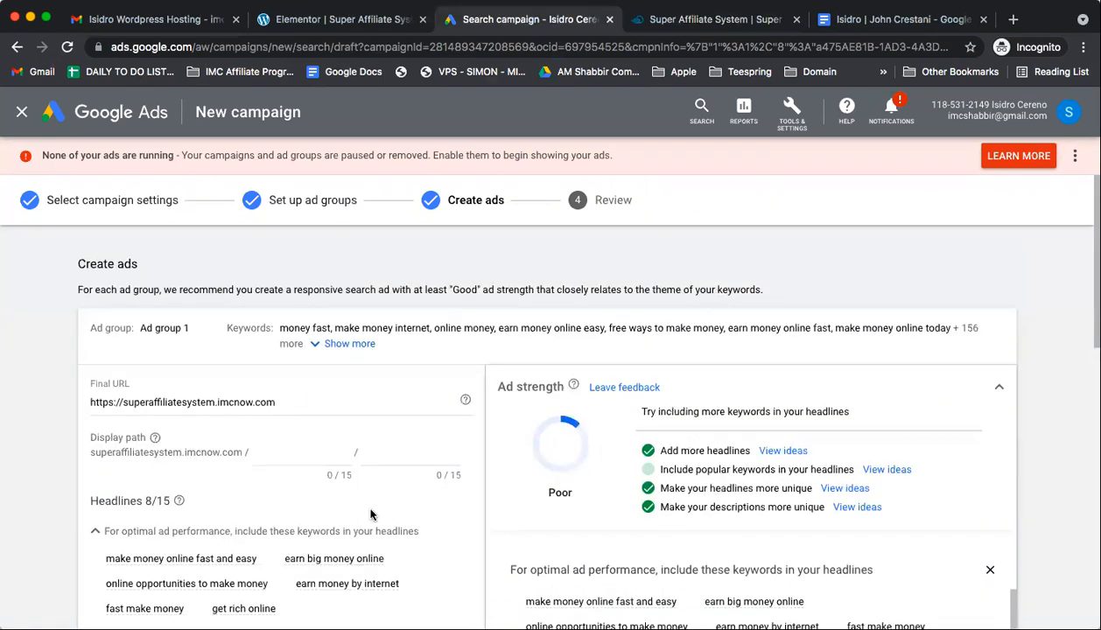
click(346, 344)
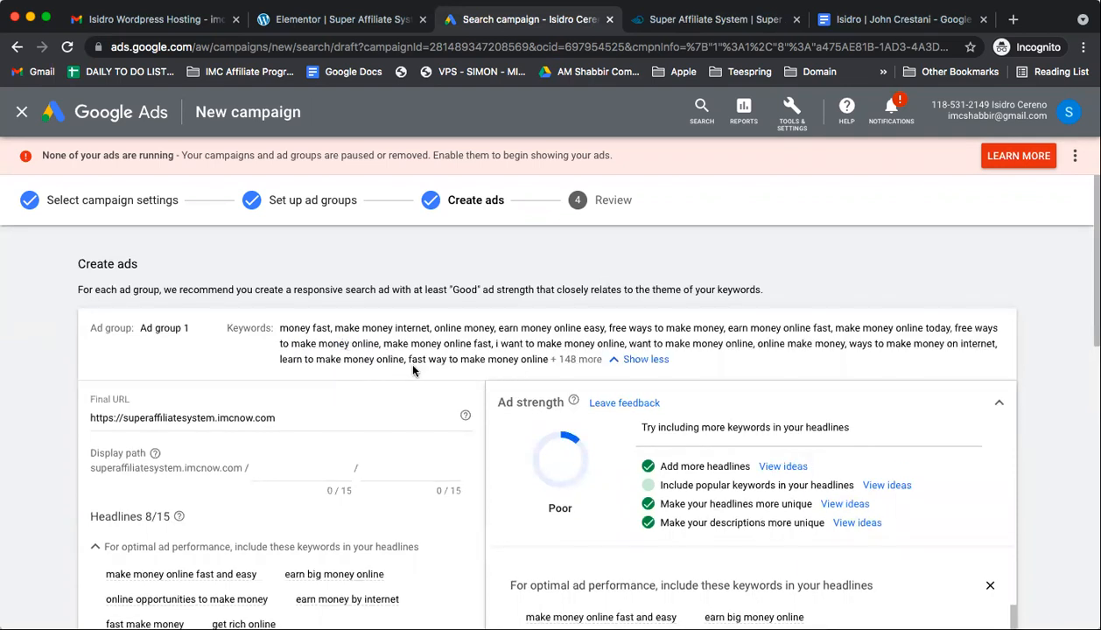
scroll(442, 455, down, 3)
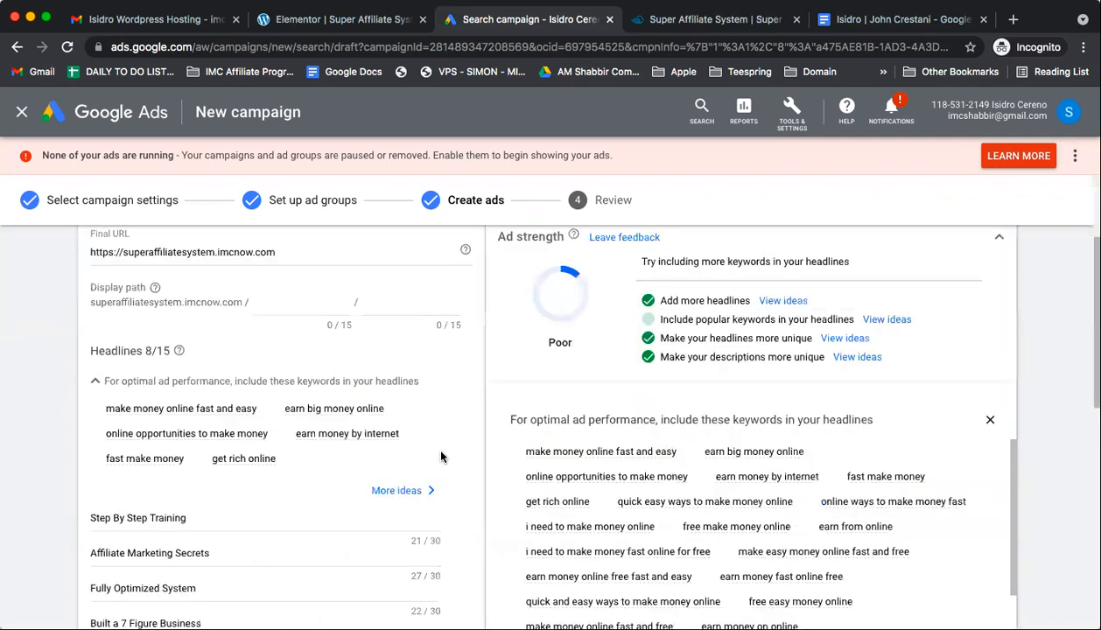
scroll(442, 498, down, 5)
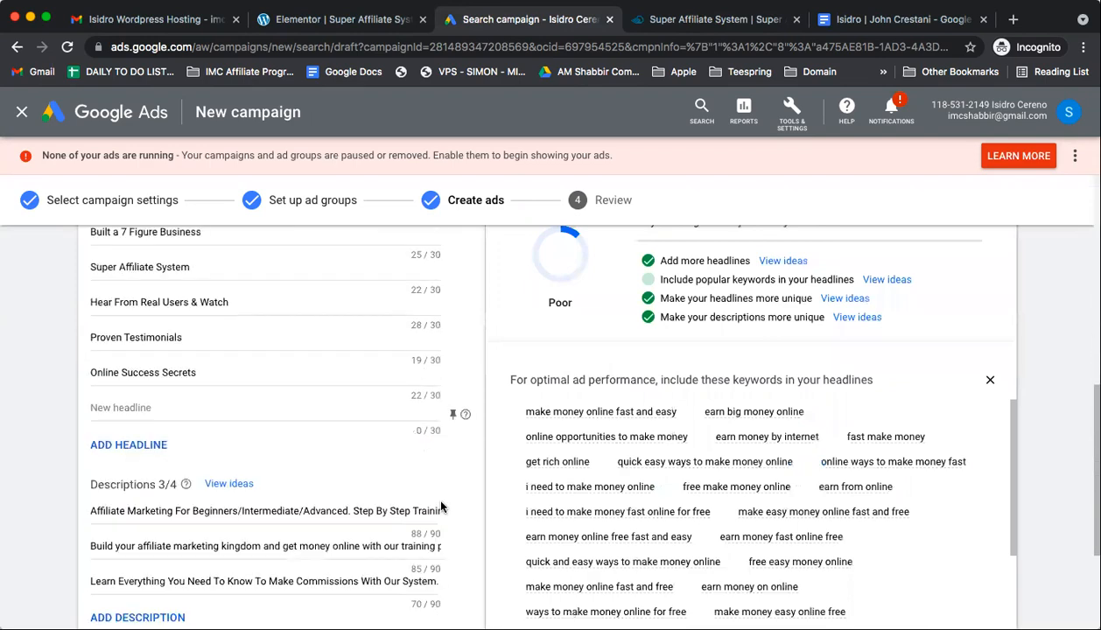
scroll(442, 507, down, 3)
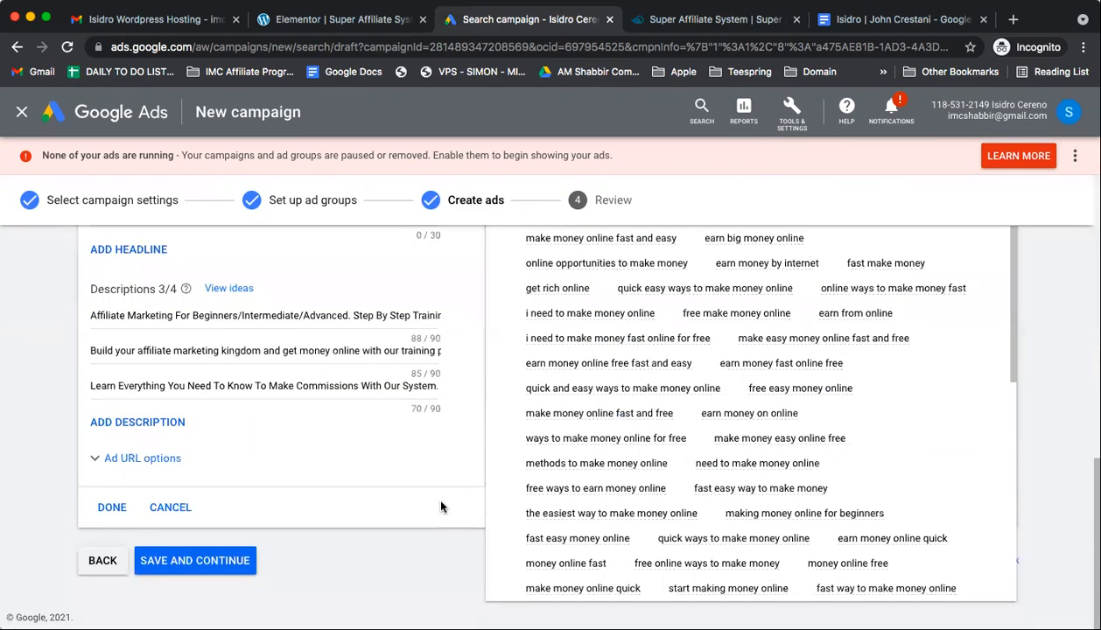
scroll(442, 506, up, 2)
scroll(441, 506, up, 10)
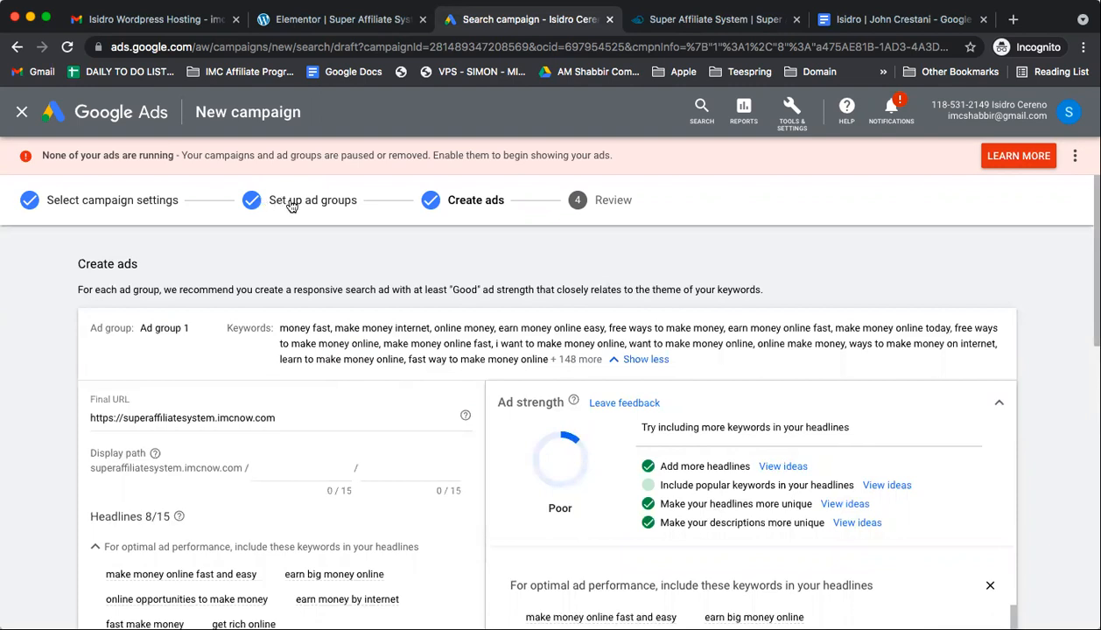
- Return to the ad group setup and examine the full keyword list of Ad group 1, from the last keywords back to the first
click(292, 204)
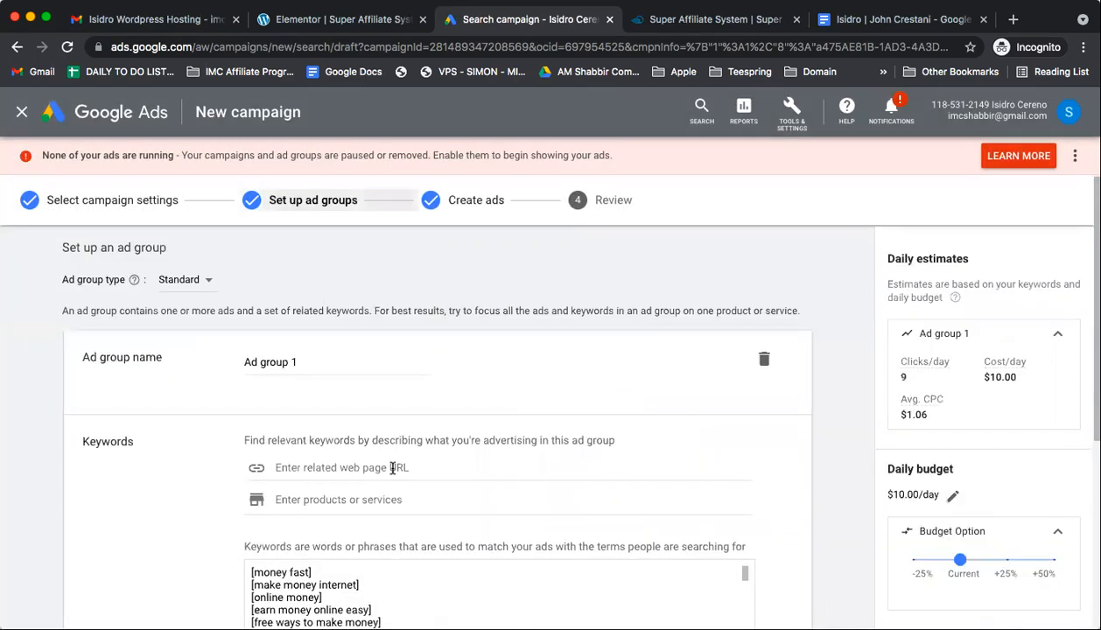
scroll(382, 518, down, 5)
scroll(384, 526, down, 10)
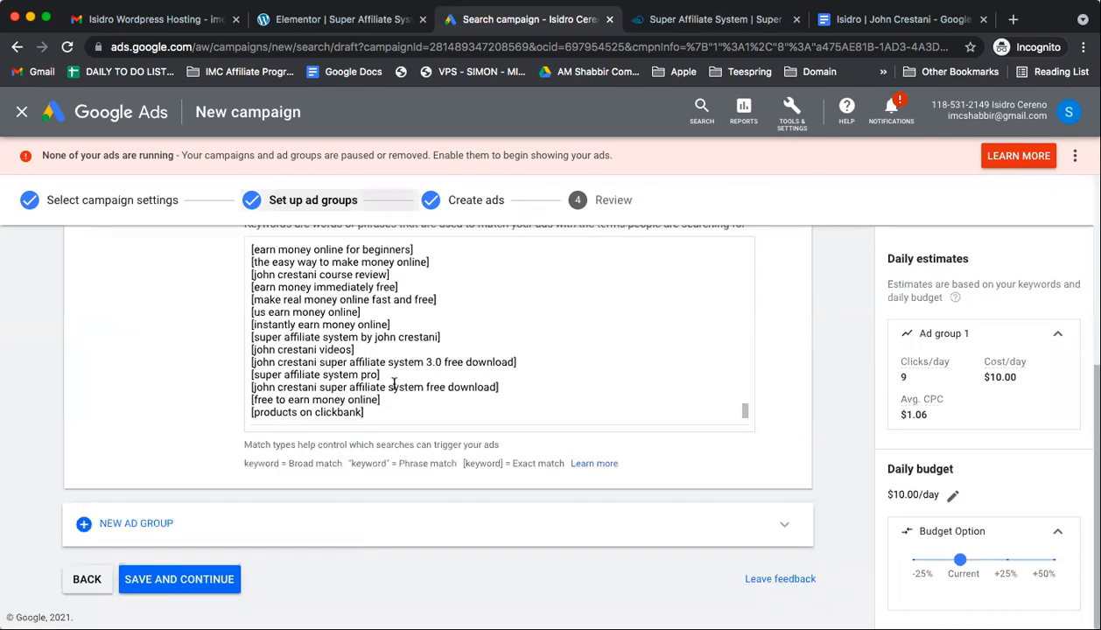
scroll(394, 384, up, 2)
scroll(394, 384, up, 3)
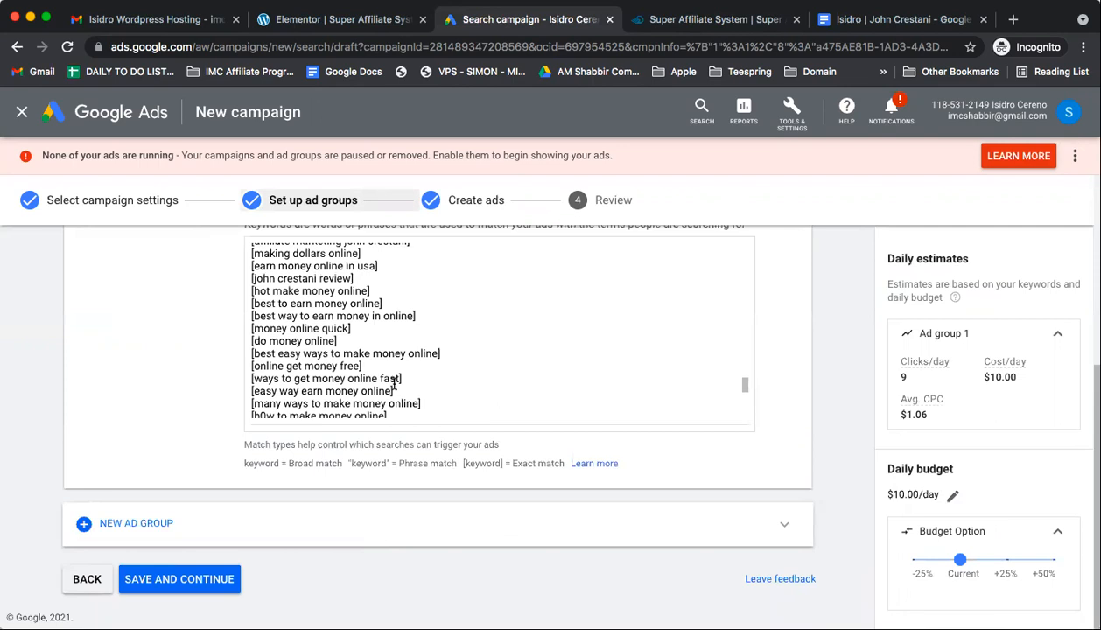
scroll(394, 384, up, 3)
scroll(394, 385, up, 3)
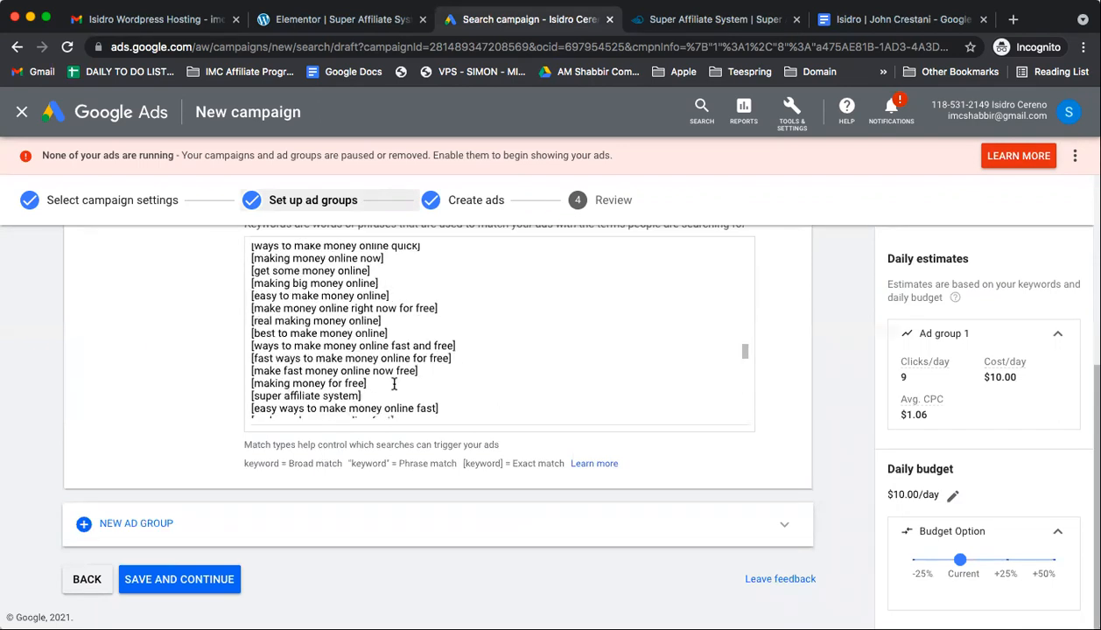
scroll(394, 384, up, 5)
scroll(348, 608, down, 3)
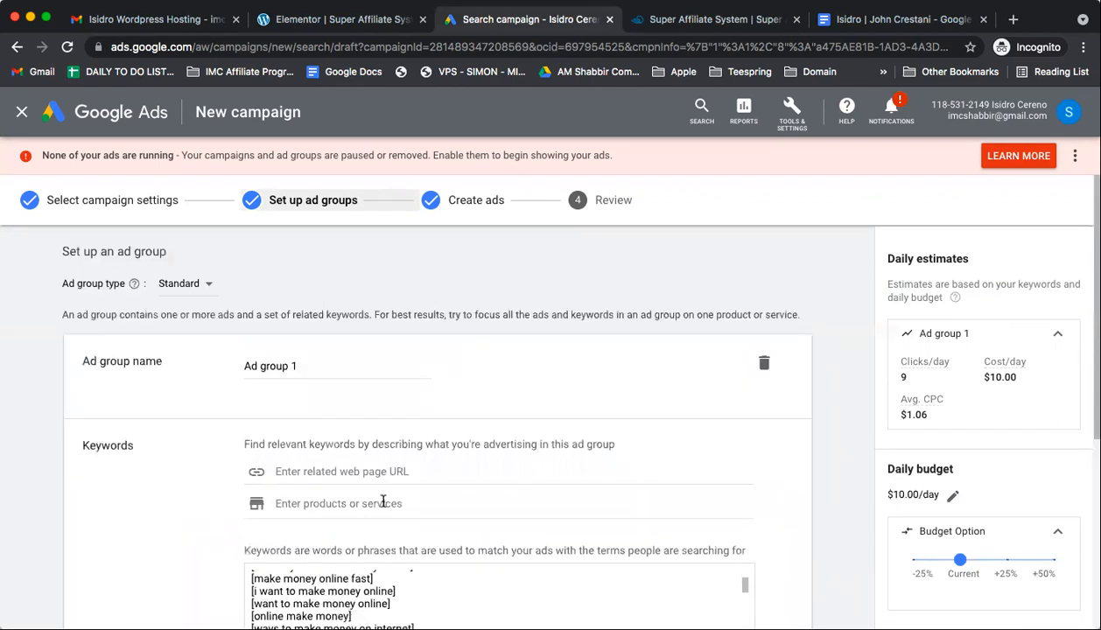
scroll(383, 501, down, 2)
scroll(322, 545, up, 3)
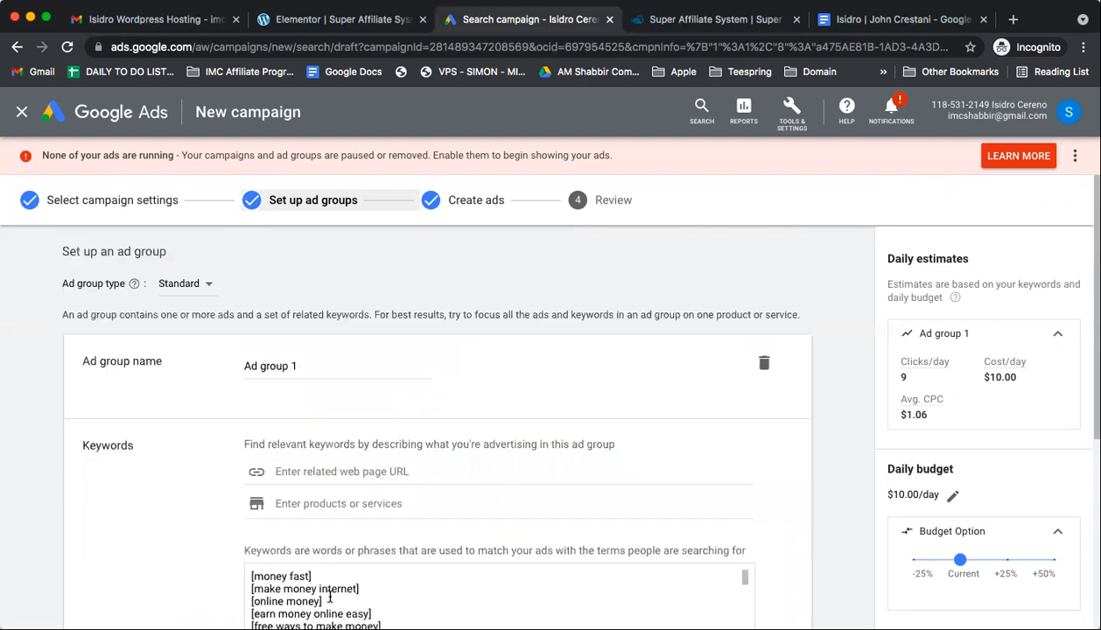
scroll(377, 460, down, 4)
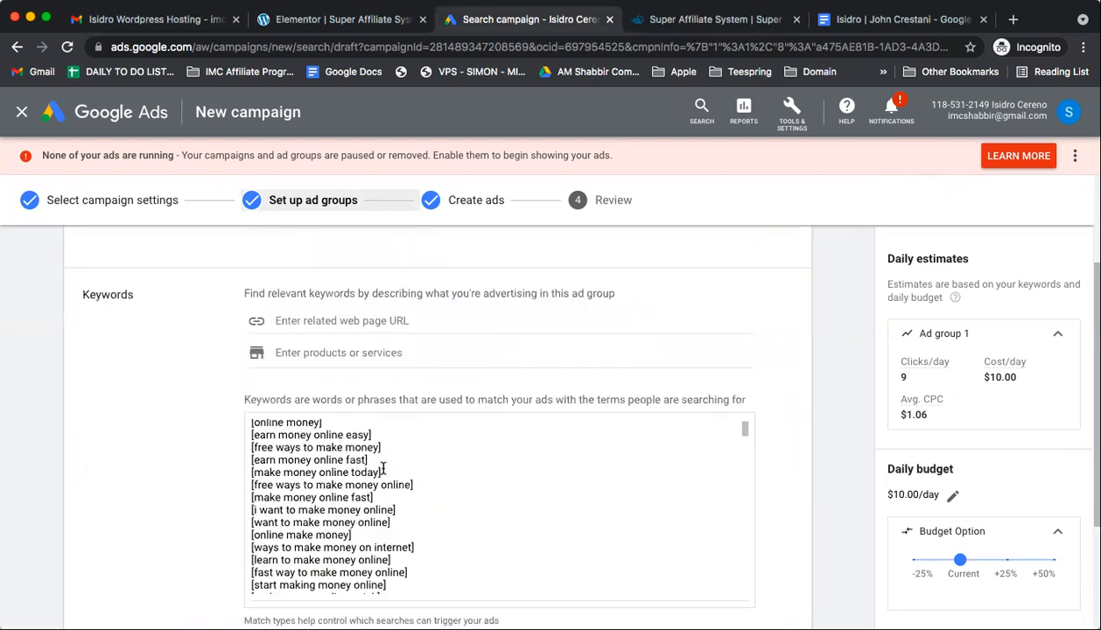
- Insert an empty line below the [online money] keyword in the Ad group 1 keyword list
click(337, 422)
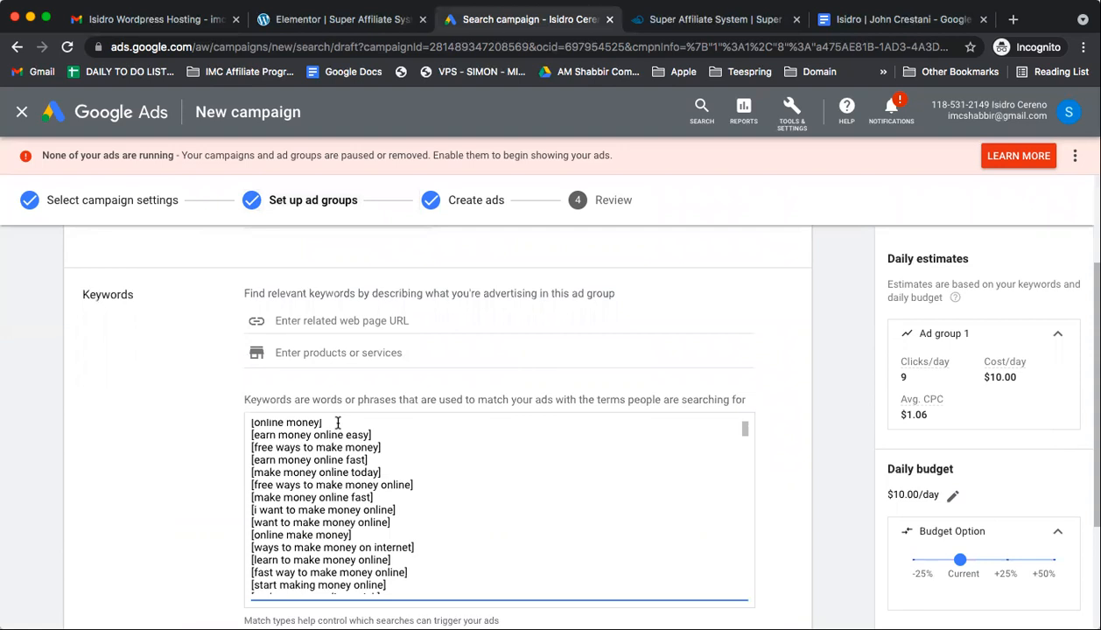
key(super+BackSpace)
text([money fast] [make money internet] [online money])
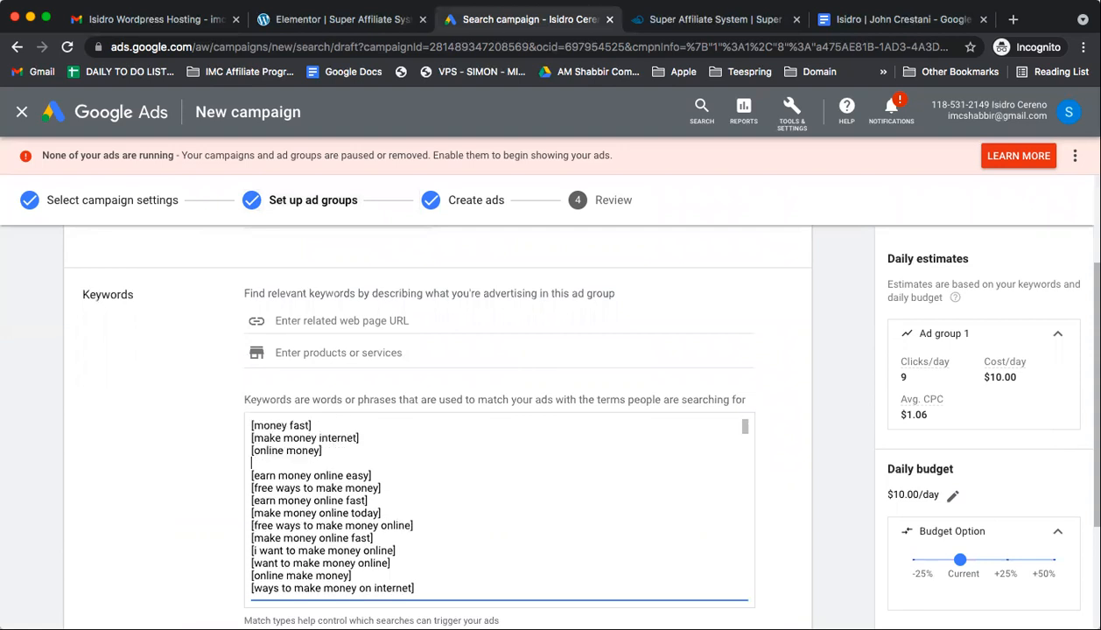
scroll(725, 509, up, 1)
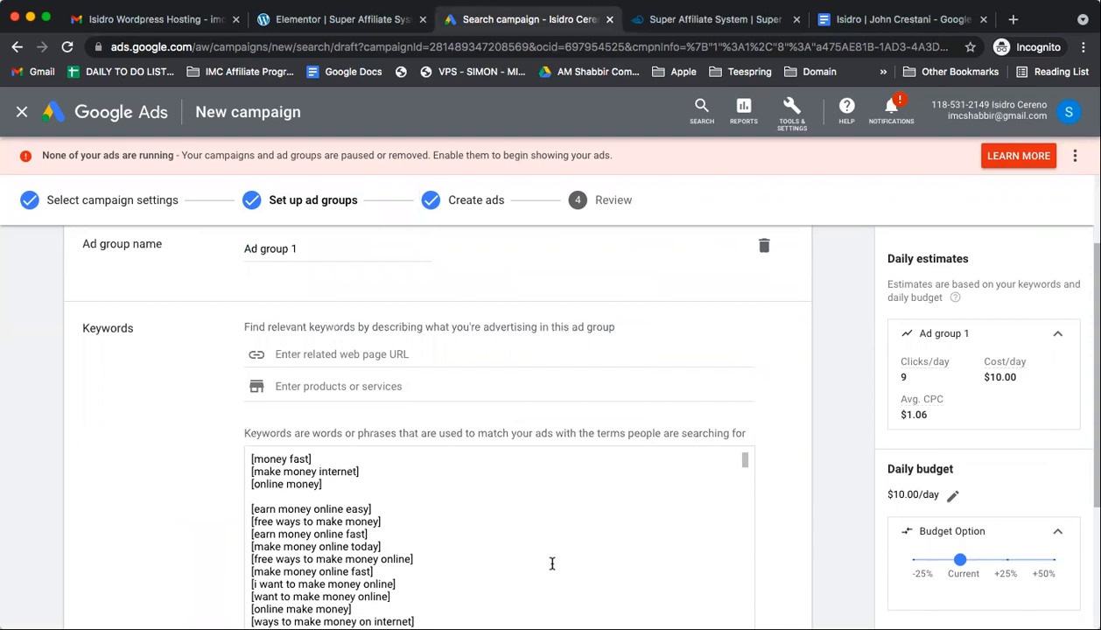
click(442, 504)
drag(361, 471, 246, 476)
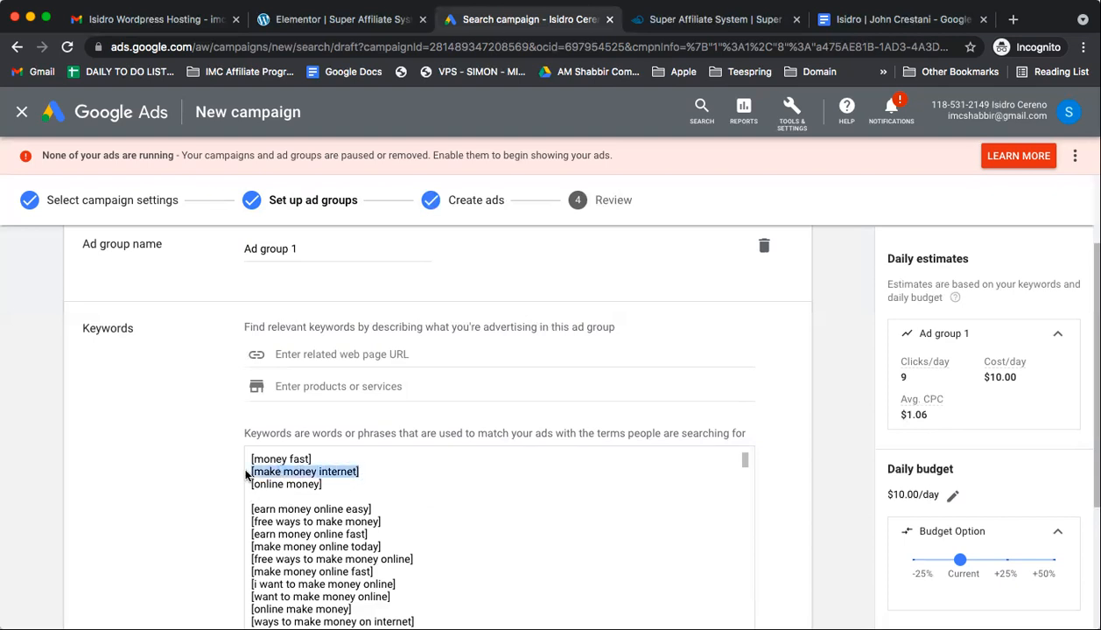
click(276, 497)
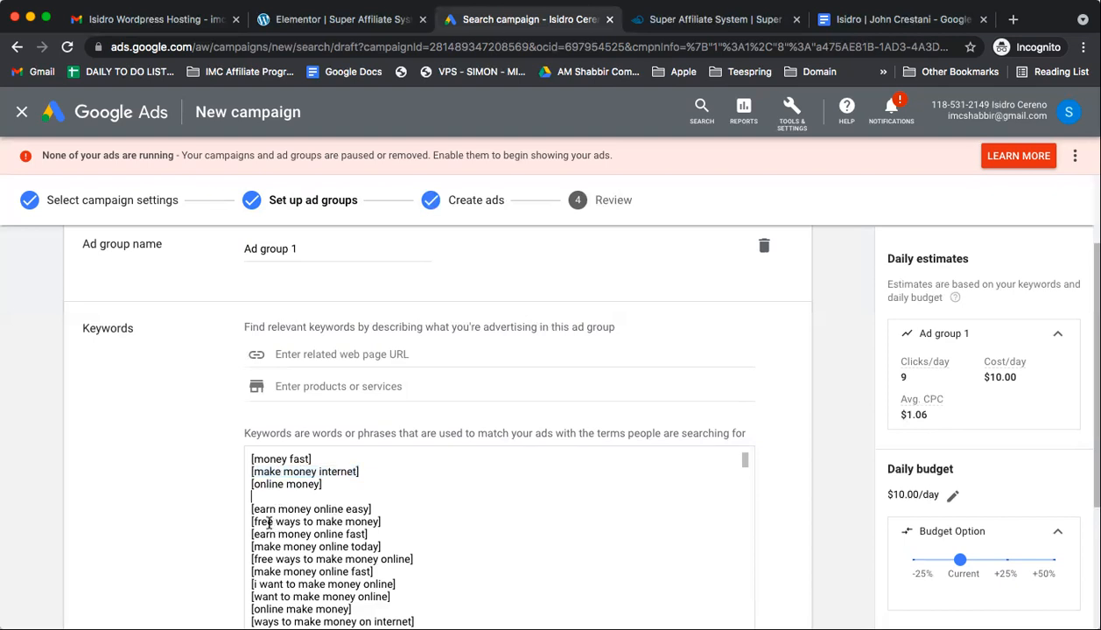
- Look over the first keywords of Ad group 1 and remove the empty line below [online money]
scroll(269, 523, down, 1)
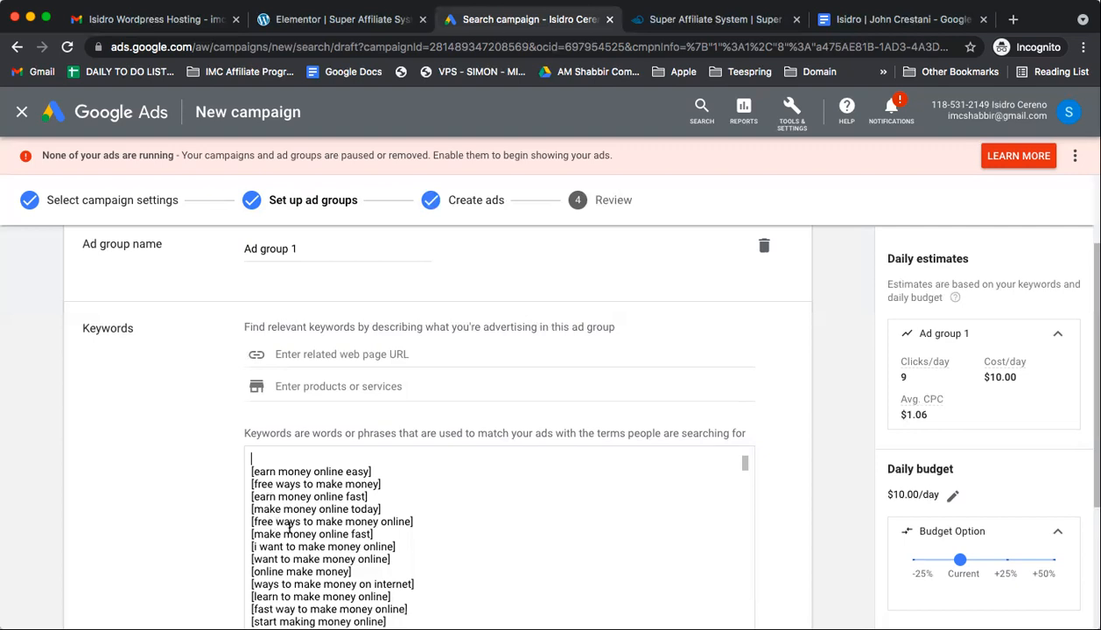
scroll(285, 527, down, 1)
scroll(291, 530, up, 1)
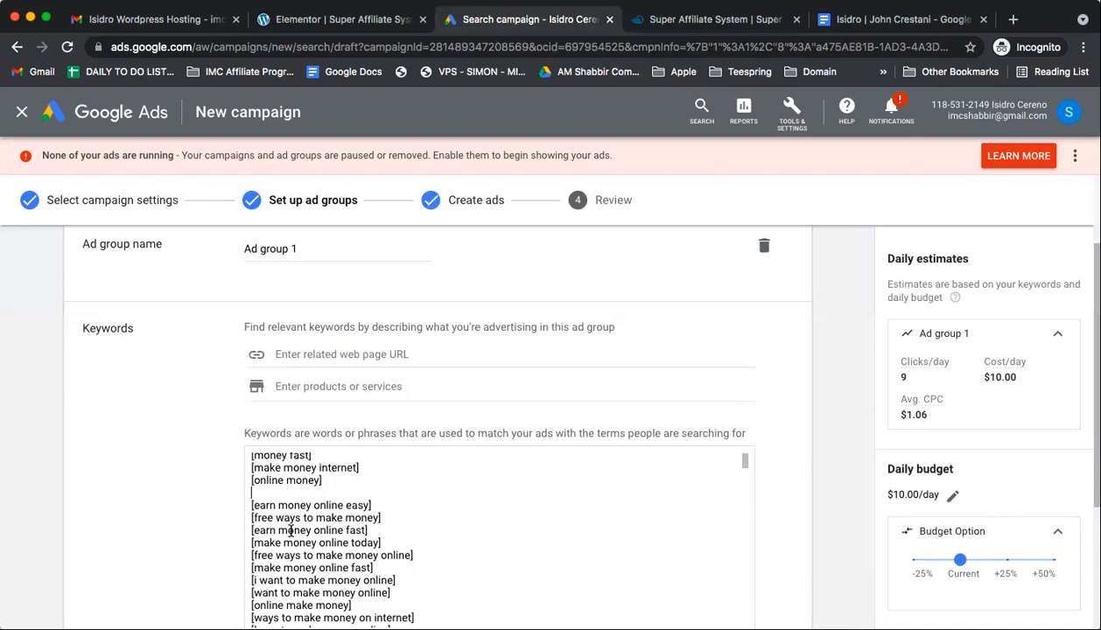
scroll(290, 530, down, 1)
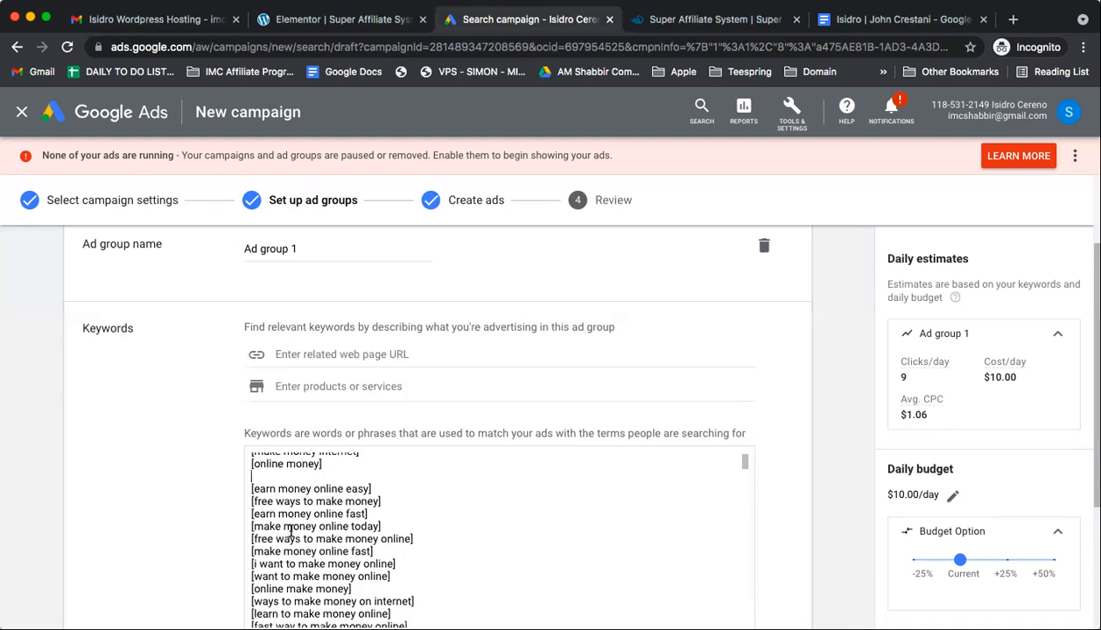
scroll(291, 530, down, 1)
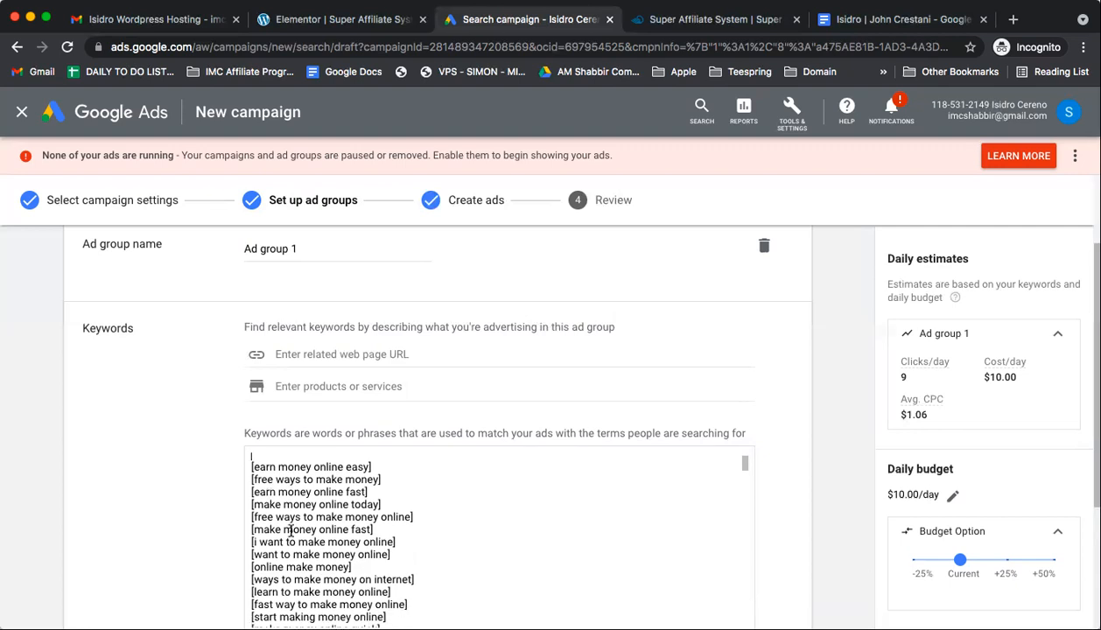
scroll(291, 531, down, 1)
scroll(291, 530, down, 3)
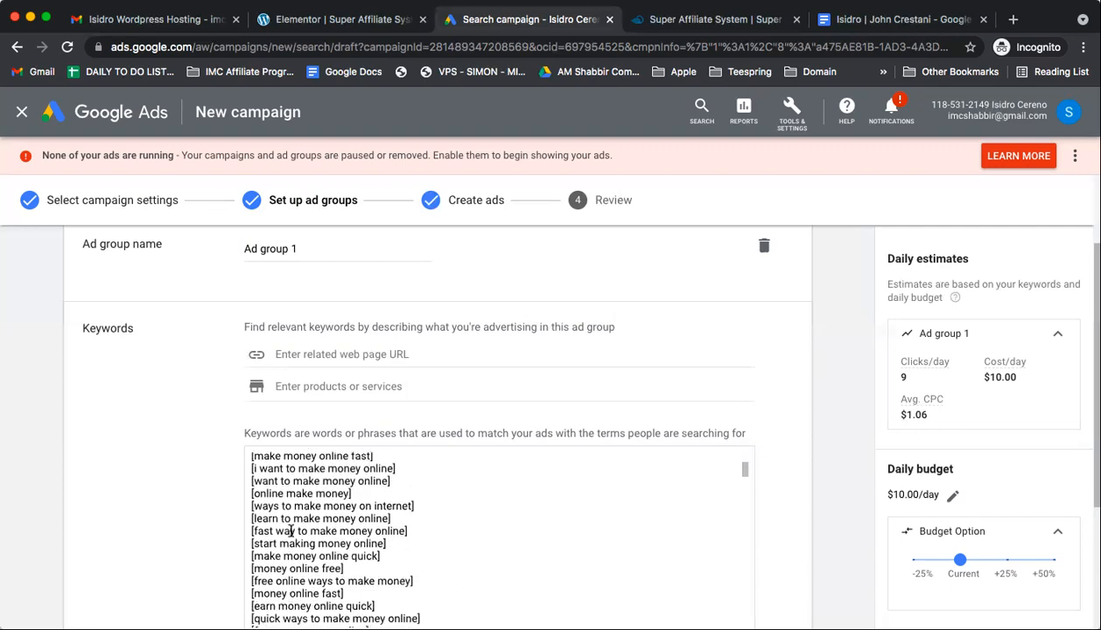
scroll(291, 531, down, 2)
scroll(290, 530, up, 5)
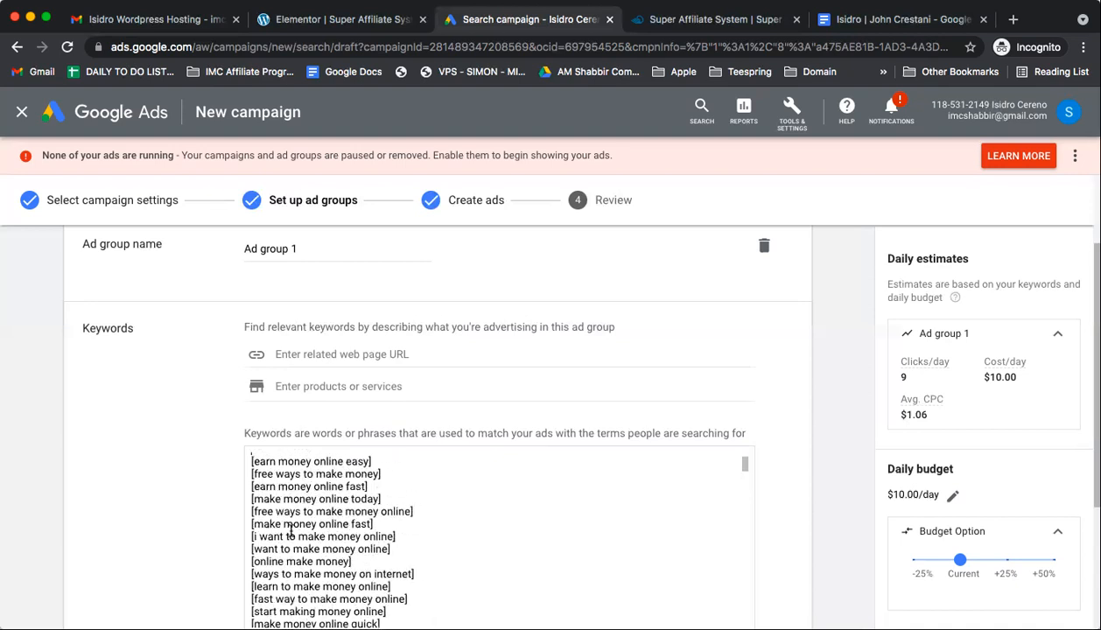
scroll(291, 531, up, 3)
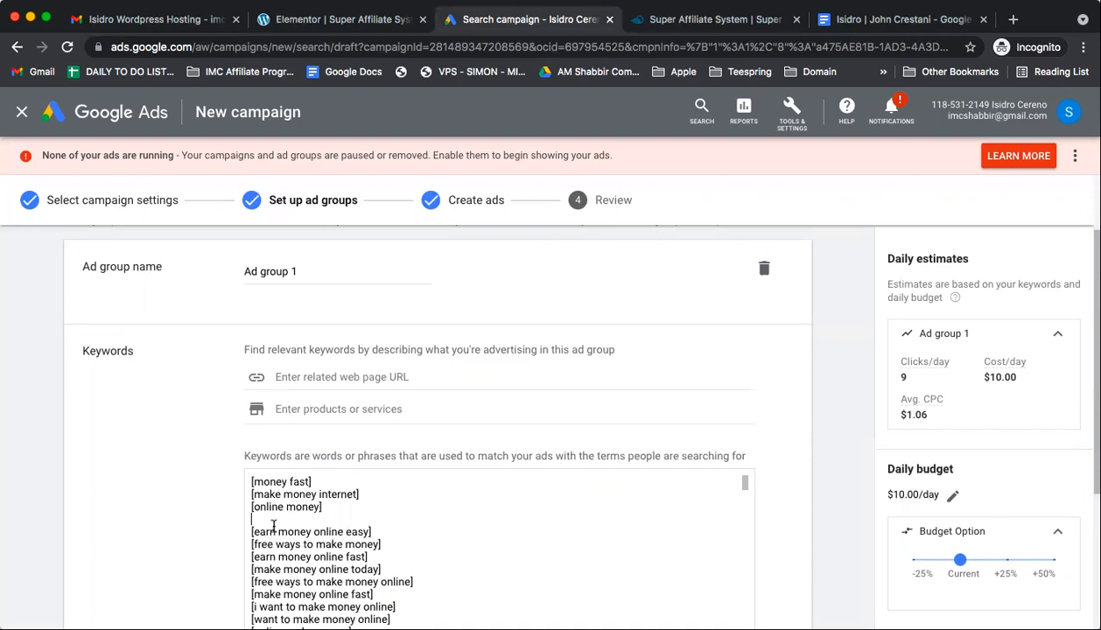
key(BackSpace)
- Examine the exact-match keywords further down the Ad group 1 list and come back to its beginning
scroll(311, 553, down, 4)
scroll(311, 554, down, 4)
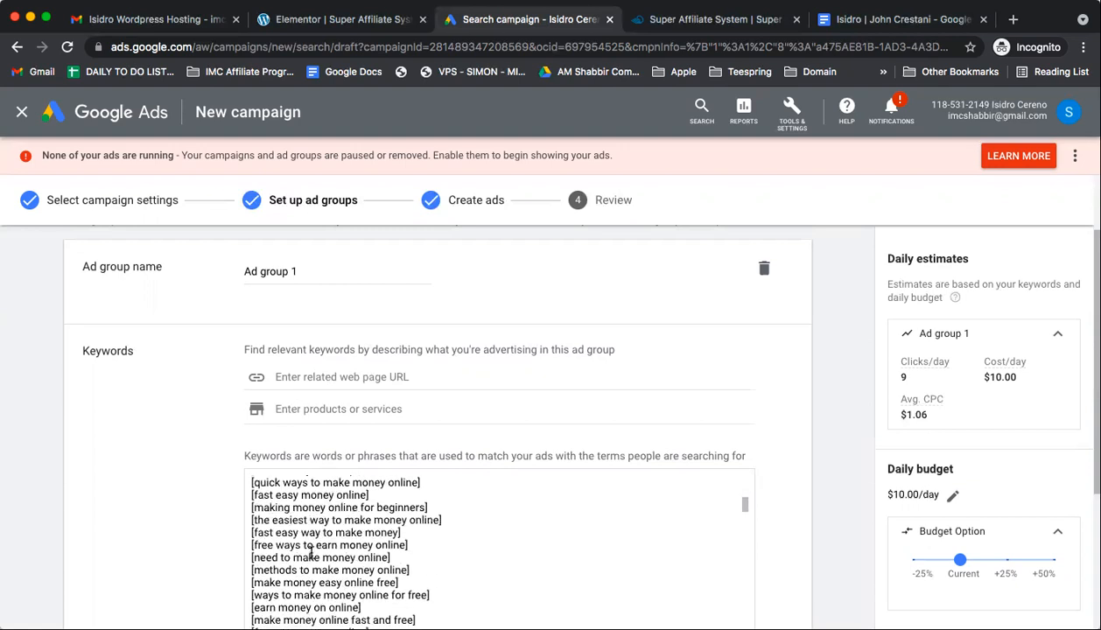
scroll(310, 554, down, 2)
scroll(300, 557, down, 3)
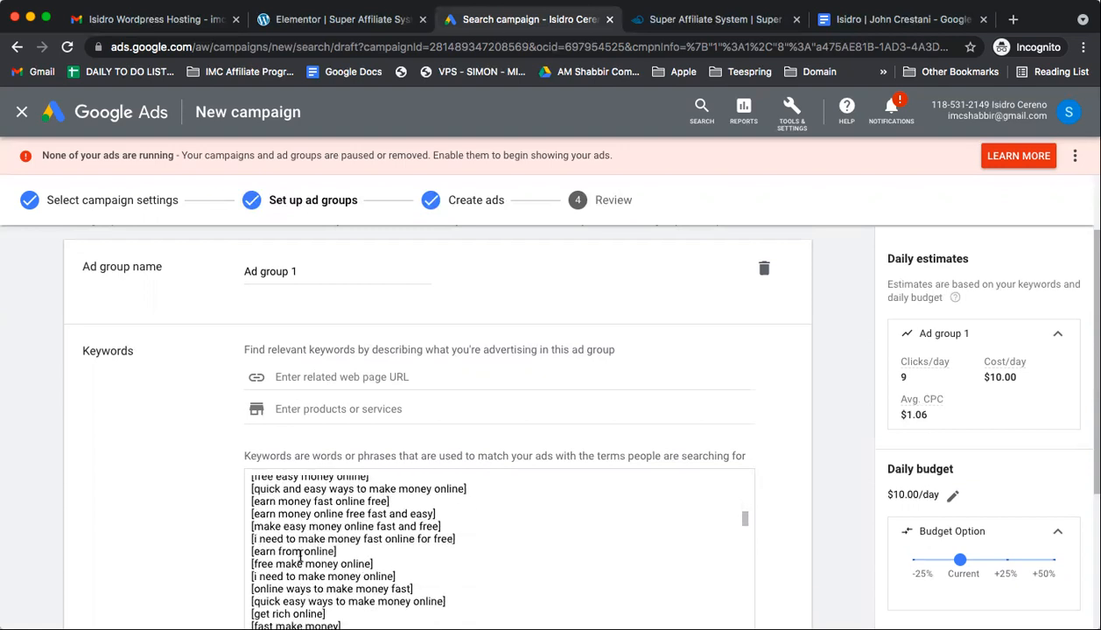
scroll(301, 557, down, 3)
scroll(300, 557, up, 10)
scroll(319, 573, down, 3)
scroll(325, 581, up, 3)
scroll(345, 508, down, 3)
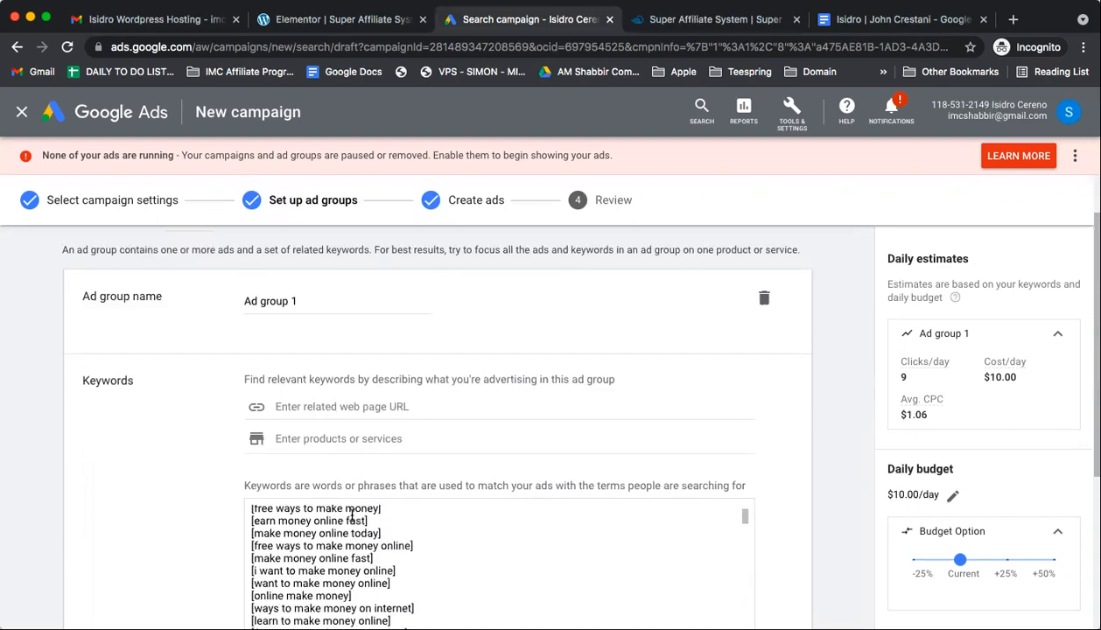
- Add the phrase-match keyword "make money with affiliate marketing", enclosed in double quotes, on its own line below [make money internet]
scroll(338, 560, up, 2)
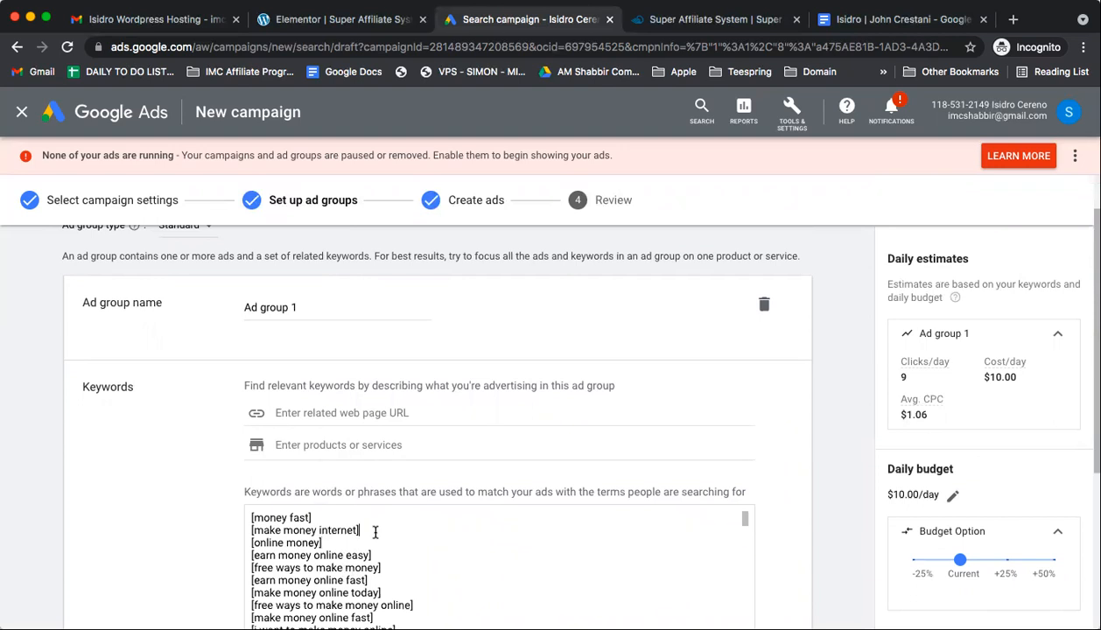
key(Return)
text(make money)
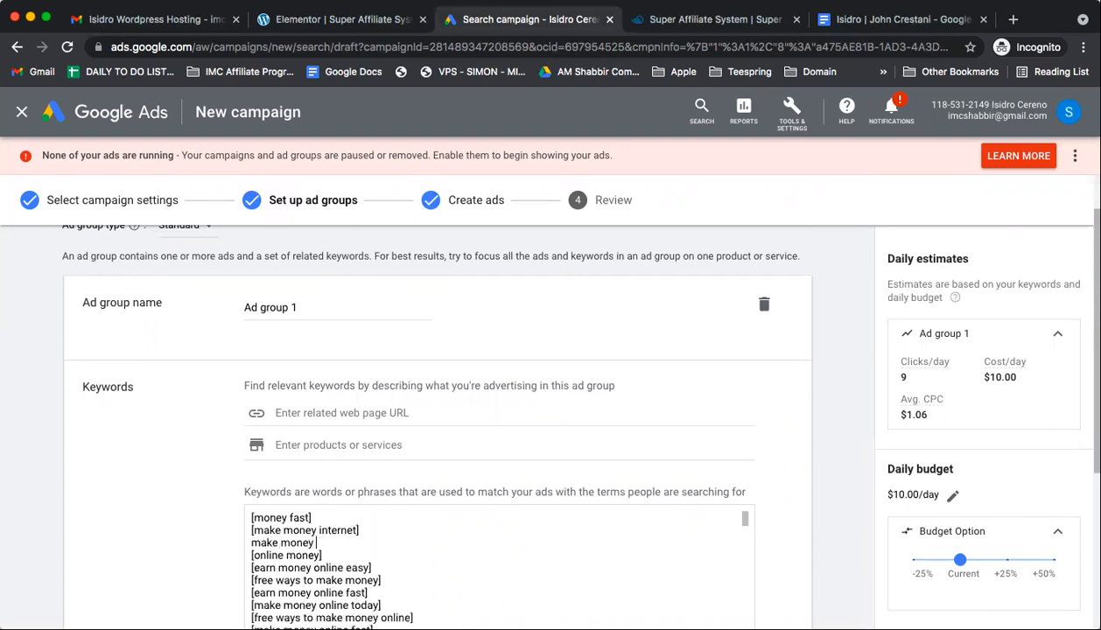
text( with affiliate marketing)
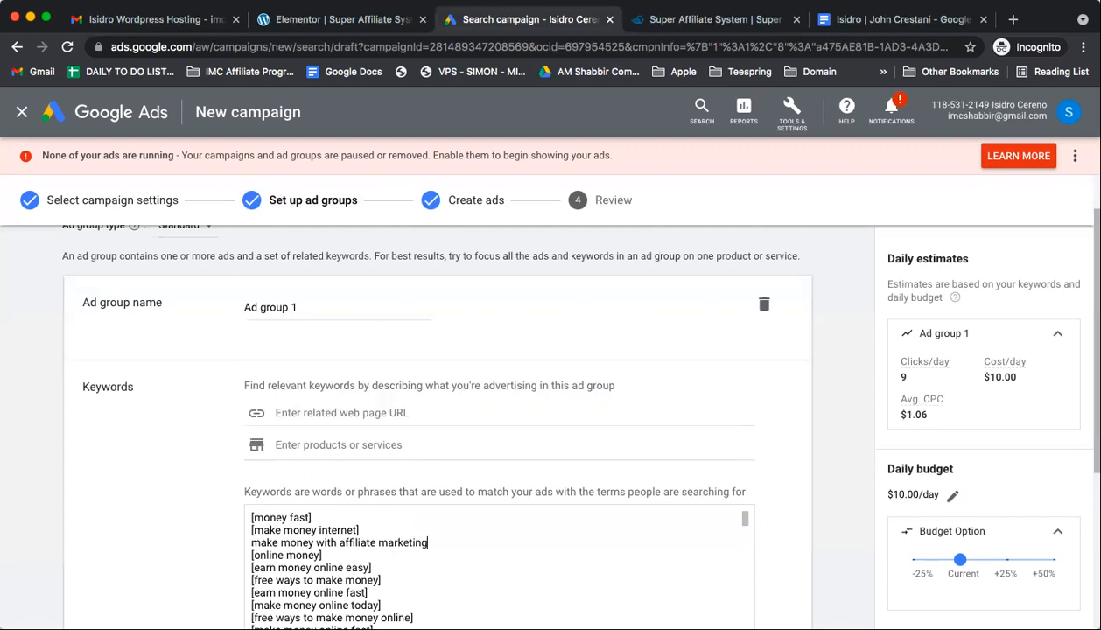
text(")
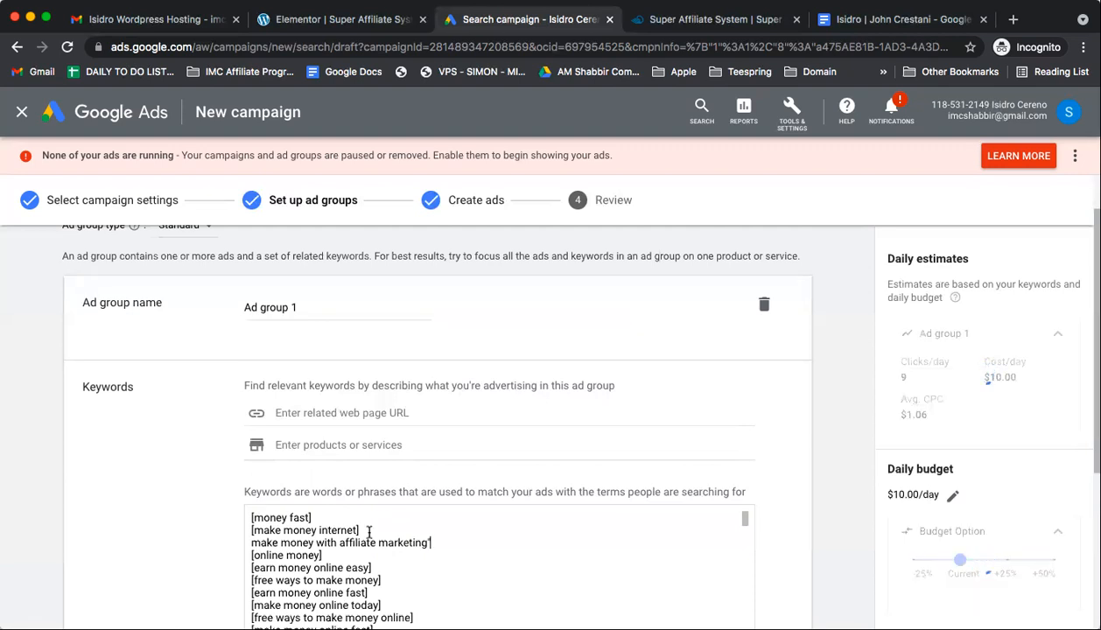
click(251, 542)
text(")
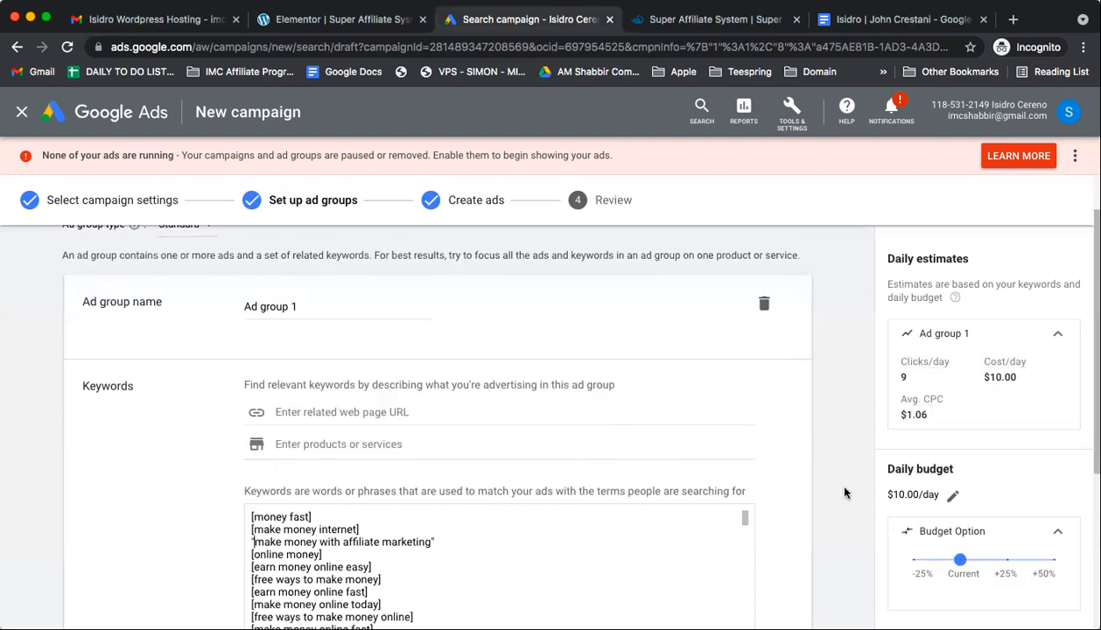
- Check the Ad group 1 keyword list through to its end, save the ad group and continue to ad creation
scroll(845, 493, down, 3)
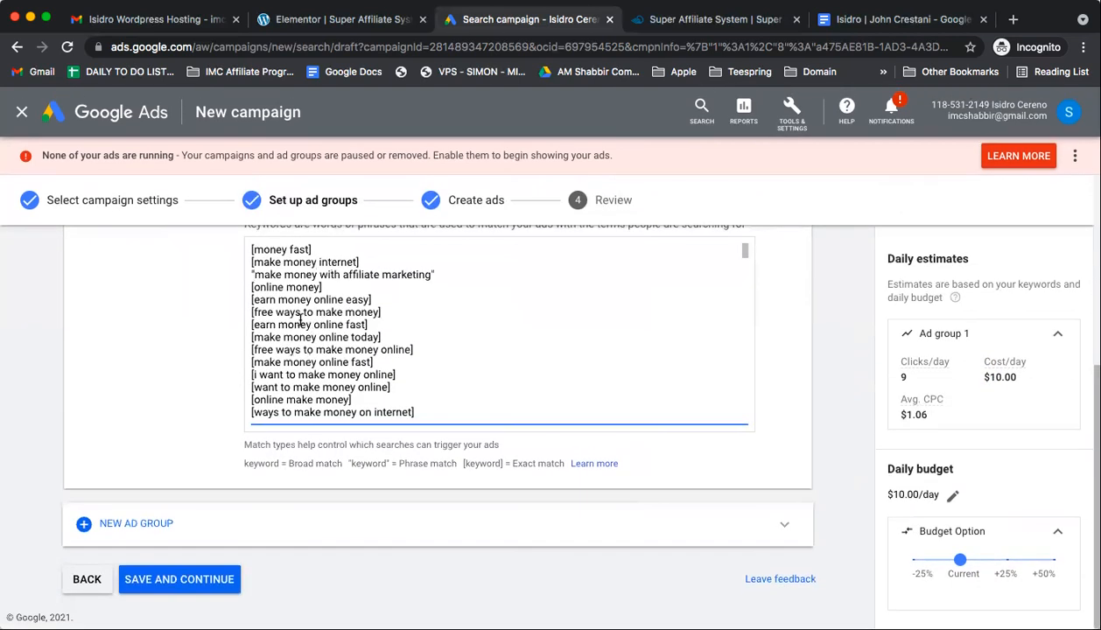
scroll(316, 370, down, 15)
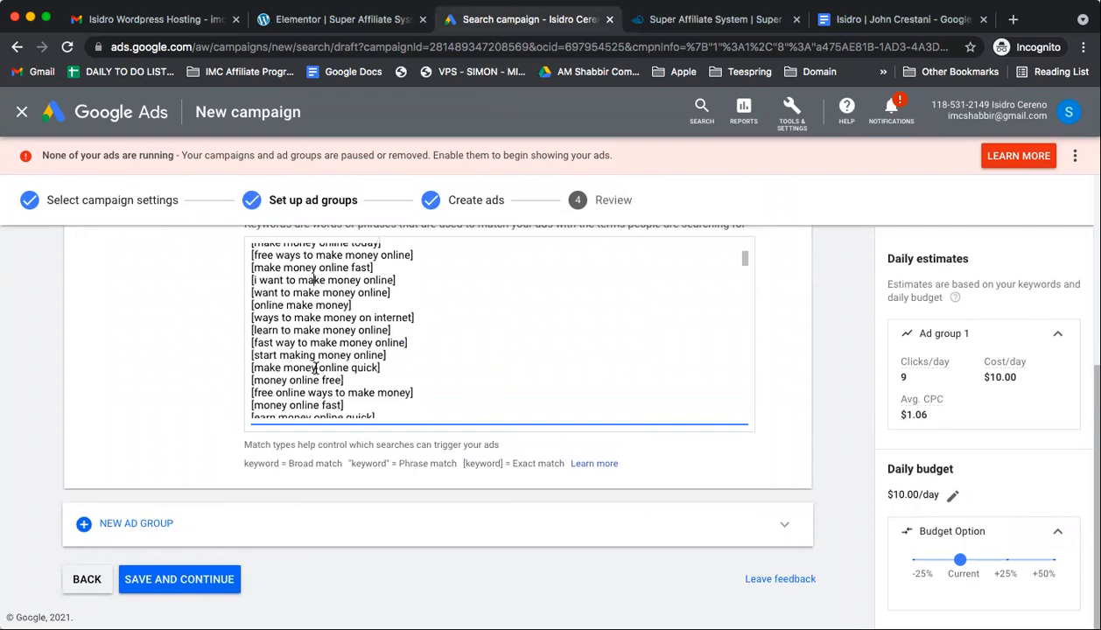
scroll(316, 371, down, 15)
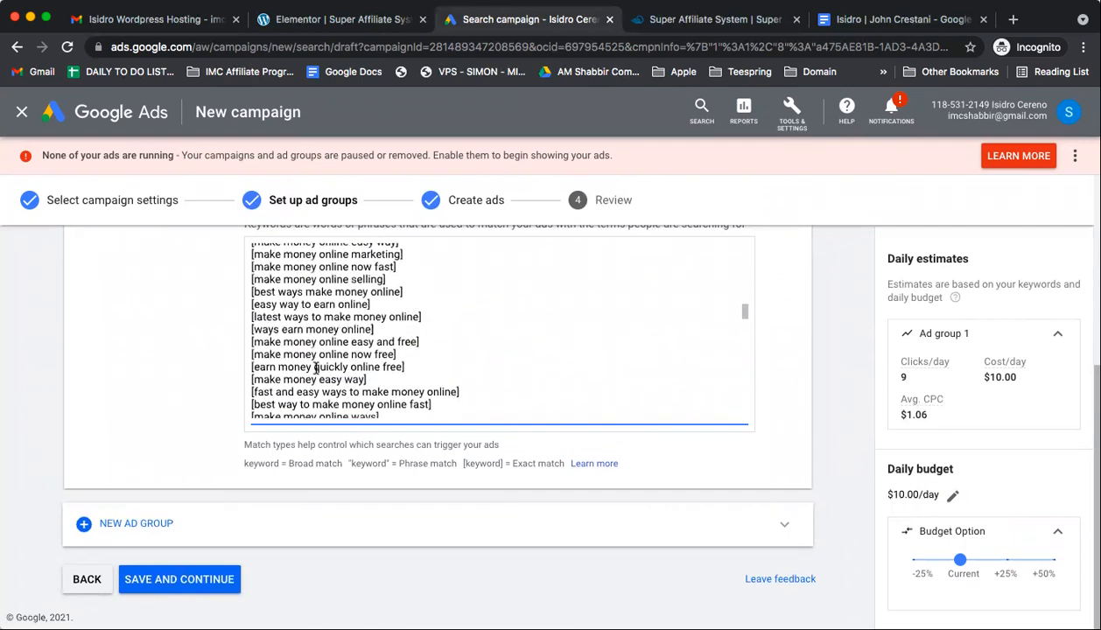
scroll(316, 371, down, 15)
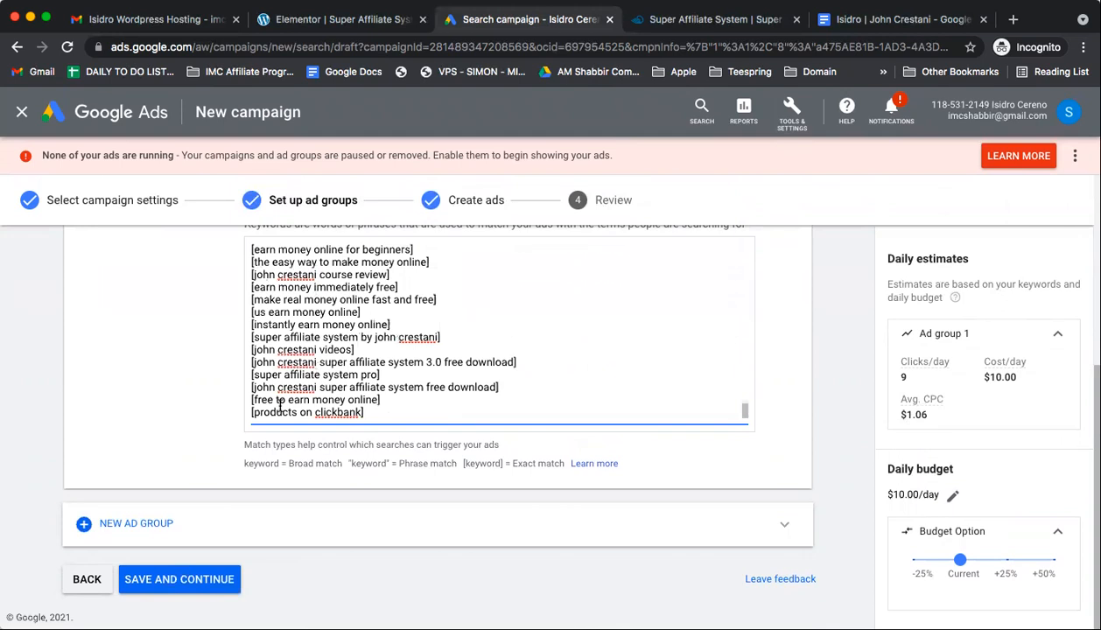
click(167, 580)
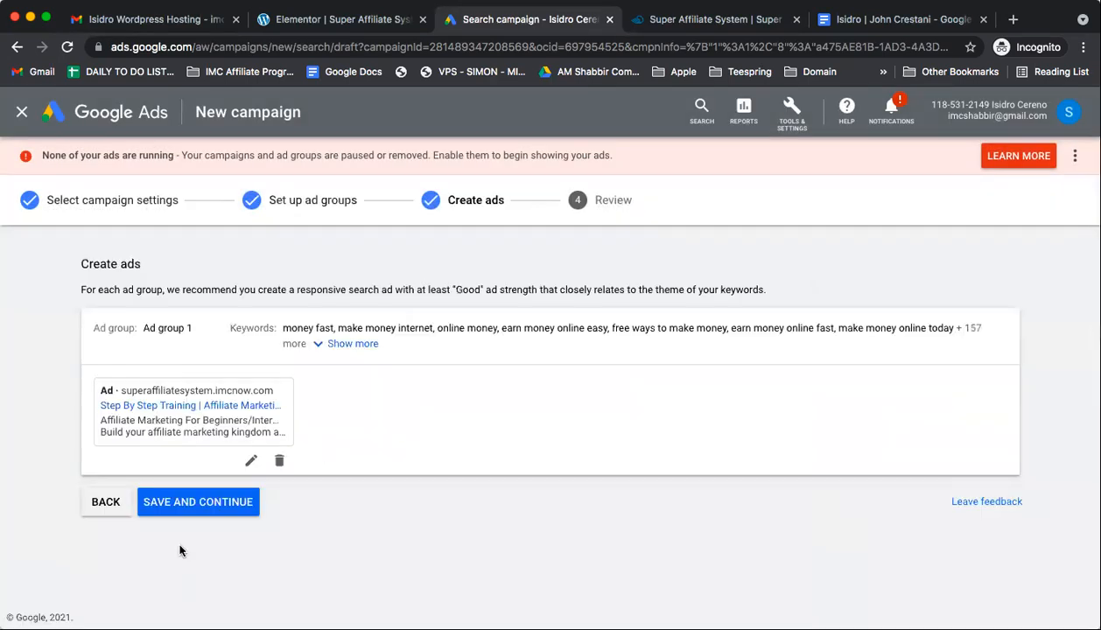
- Open the Ad group 1 ad for editing and review its final URL, headlines, descriptions and preview
click(251, 462)
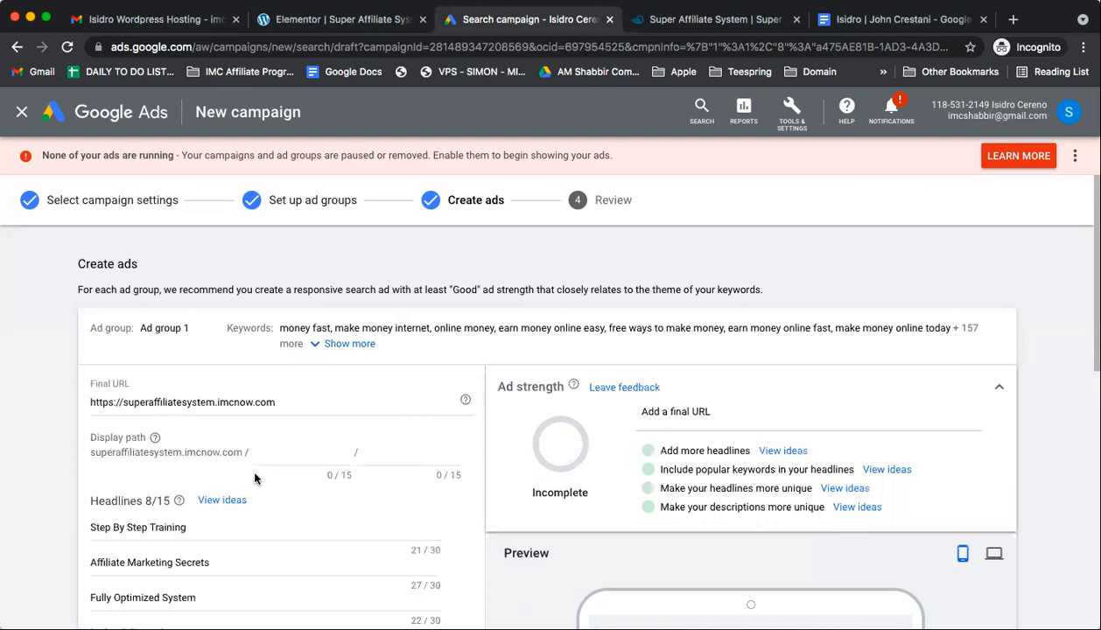
scroll(255, 478, down, 3)
scroll(254, 478, down, 5)
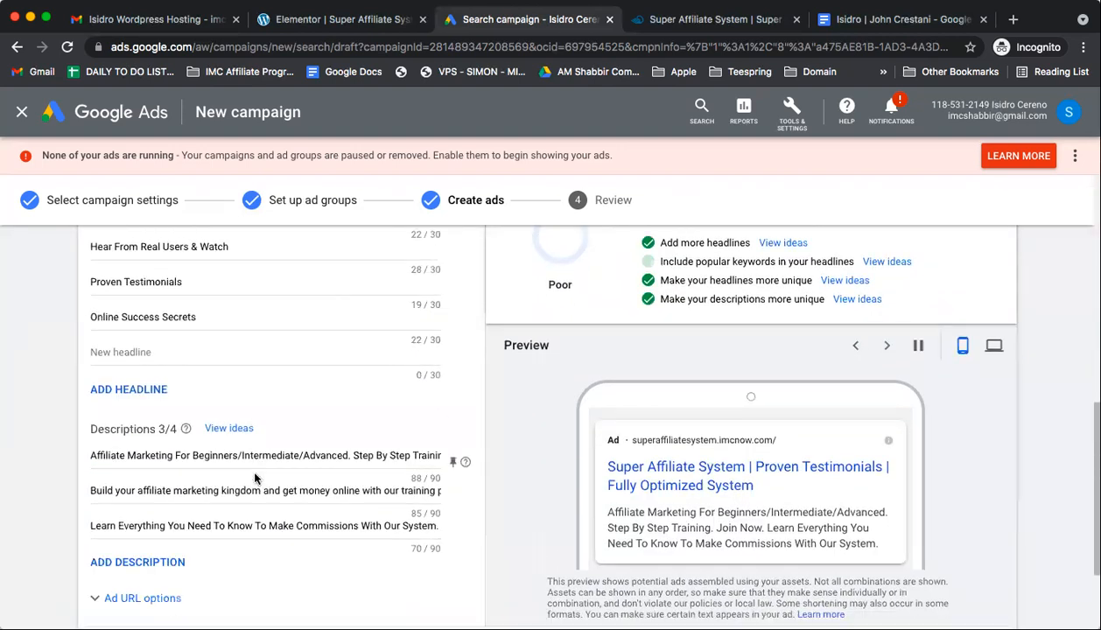
scroll(255, 478, down, 2)
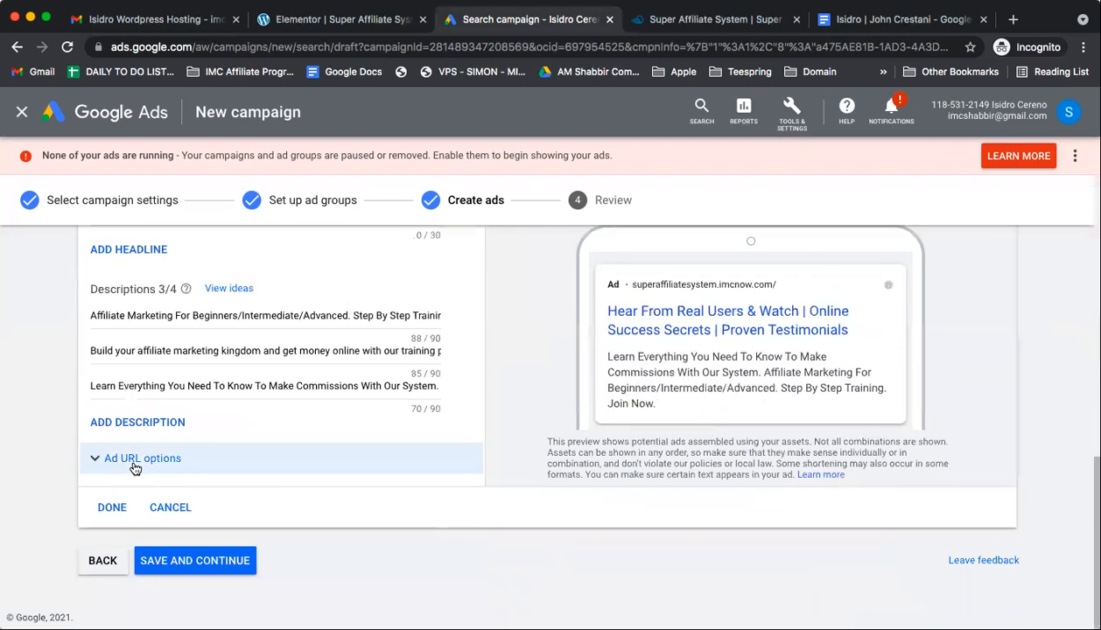
- Test the tracking setup in the ad's URL options, and save the ad to continue to the campaign review
click(131, 459)
scroll(193, 506, down, 2)
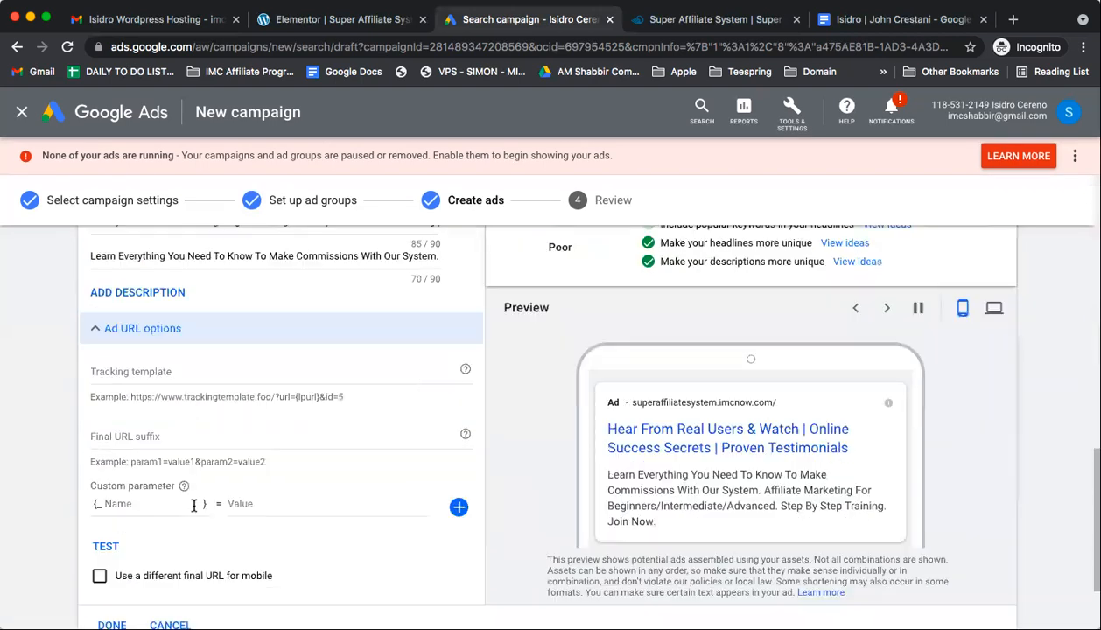
scroll(194, 506, down, 2)
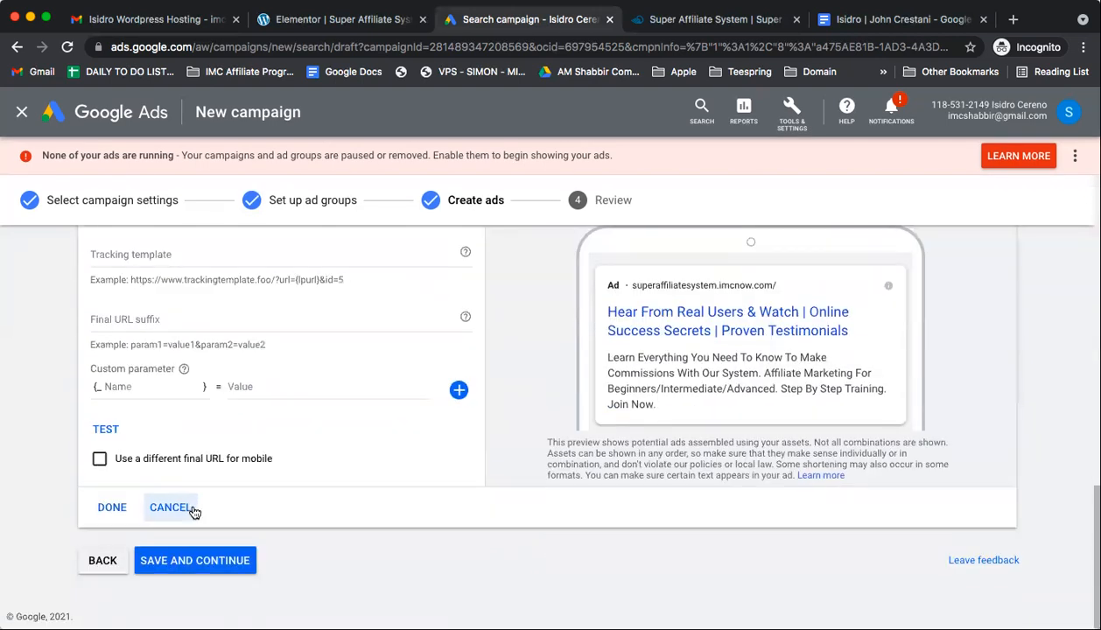
click(102, 426)
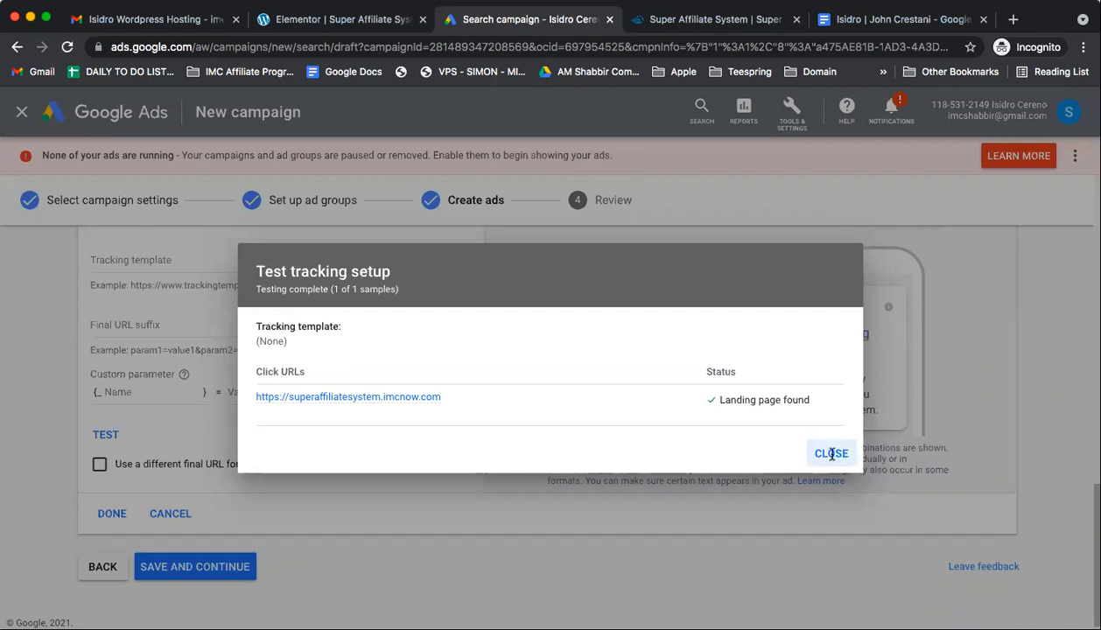
click(830, 454)
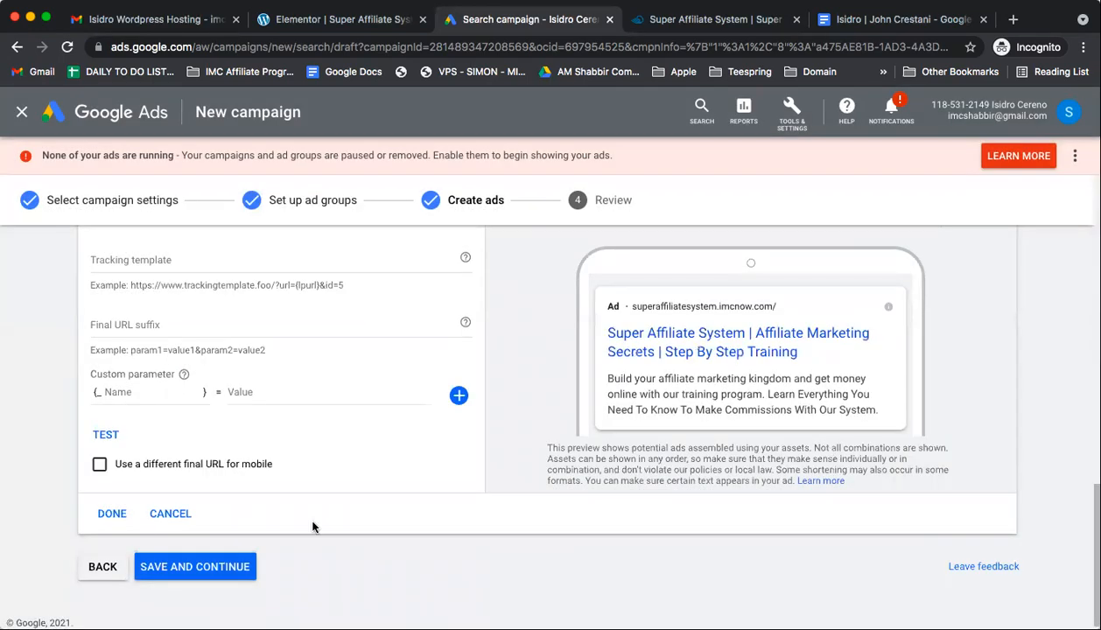
click(215, 569)
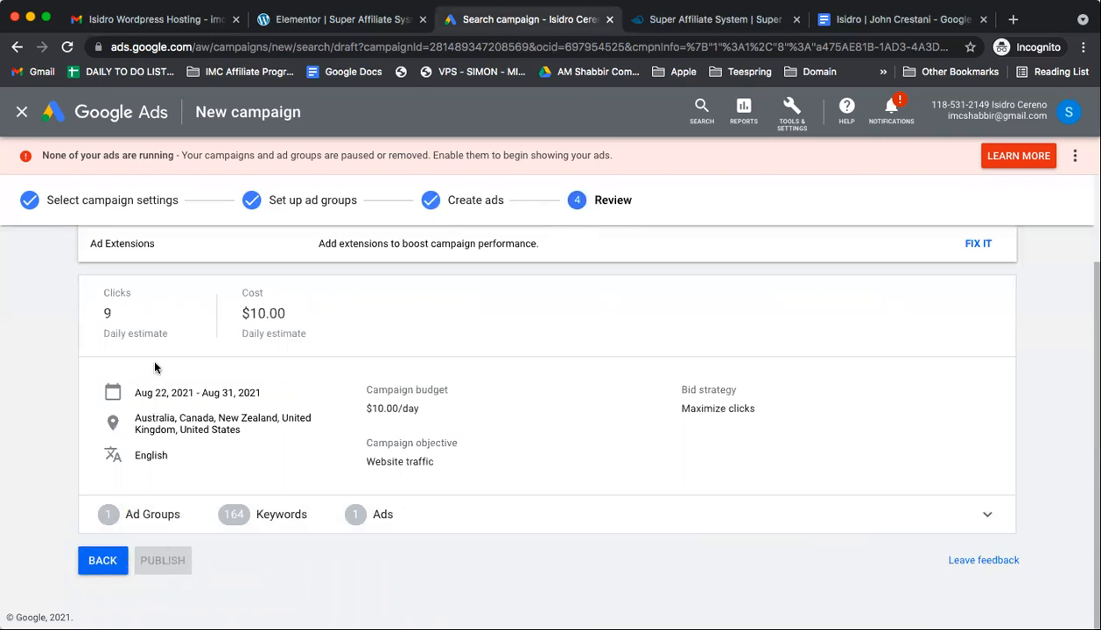
- Review the campaign summary, including estimates, dates, locations, budget and bid strategy, and expand the ad group, keyword and ad details
scroll(282, 446, up, 3)
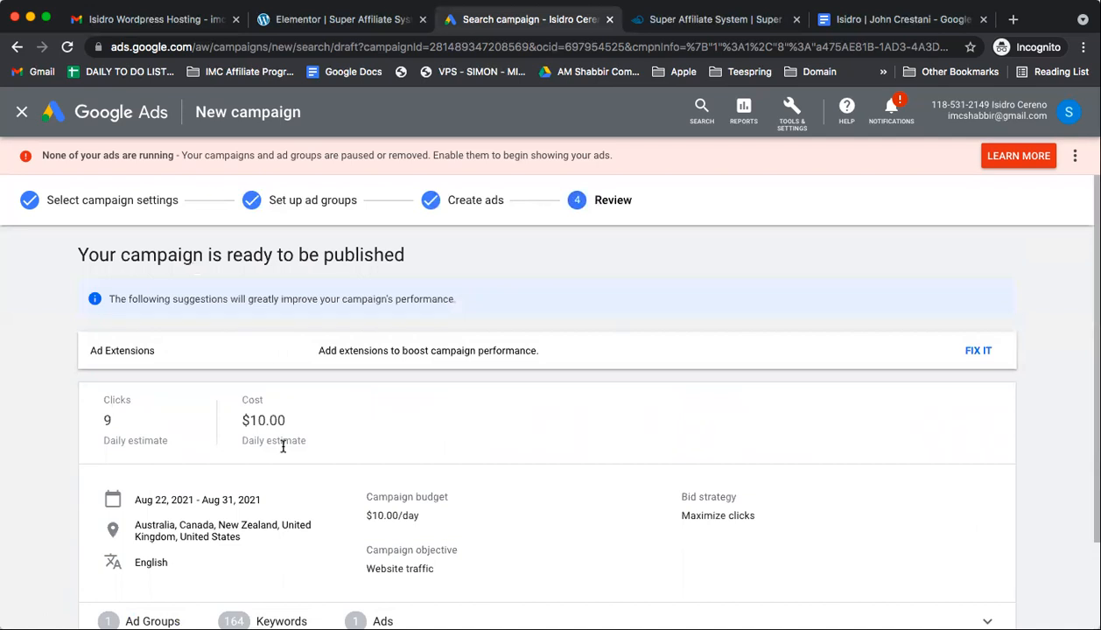
scroll(283, 448, down, 3)
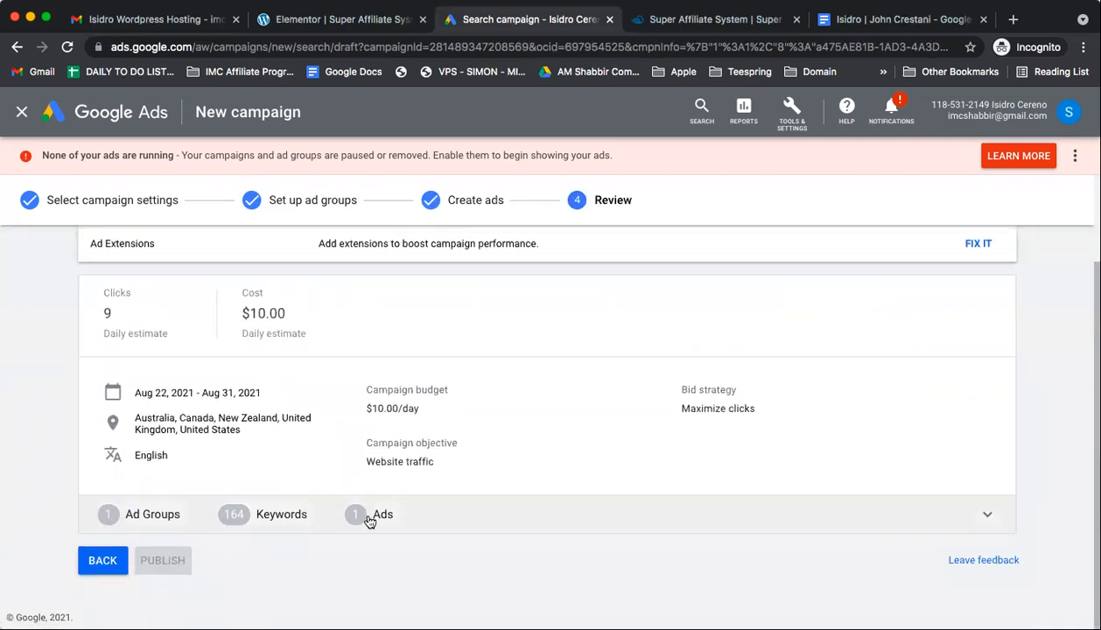
click(987, 517)
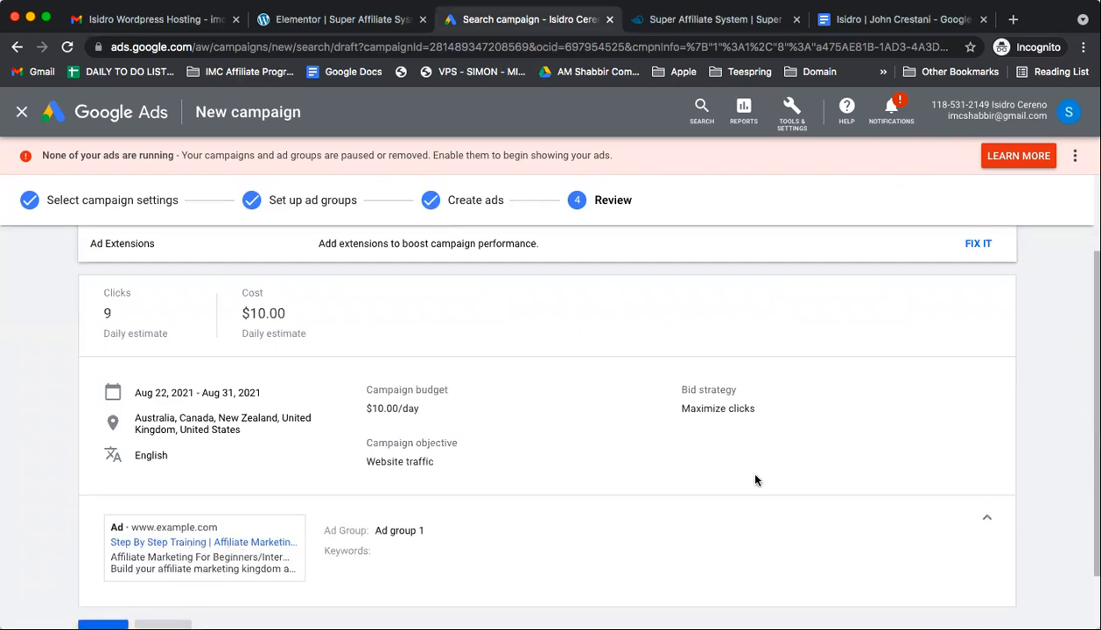
scroll(745, 469, down, 2)
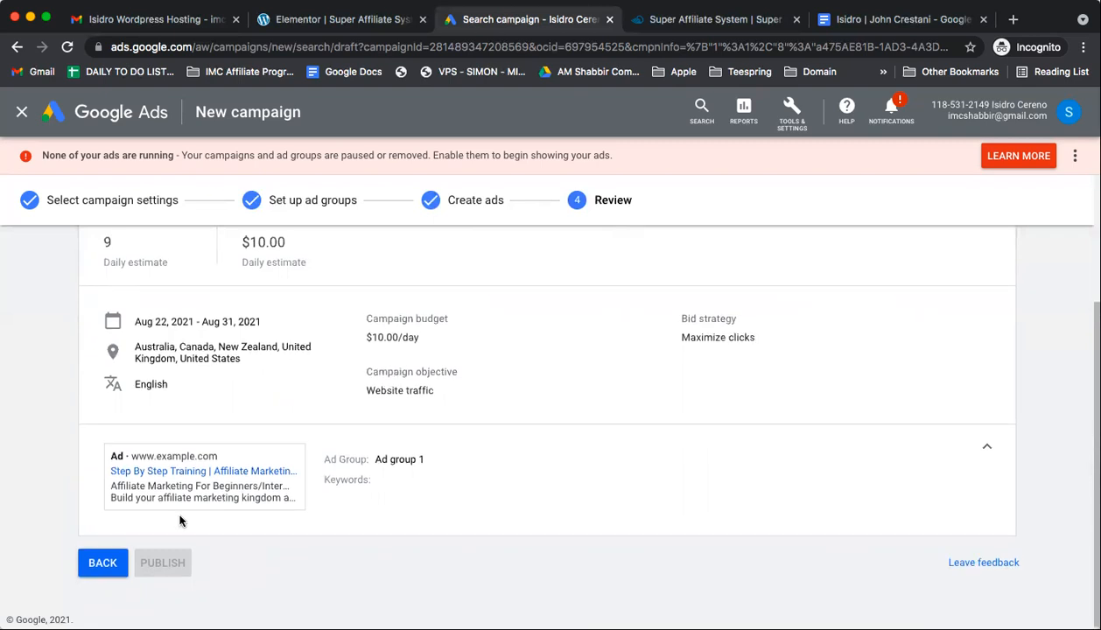
scroll(180, 519, up, 3)
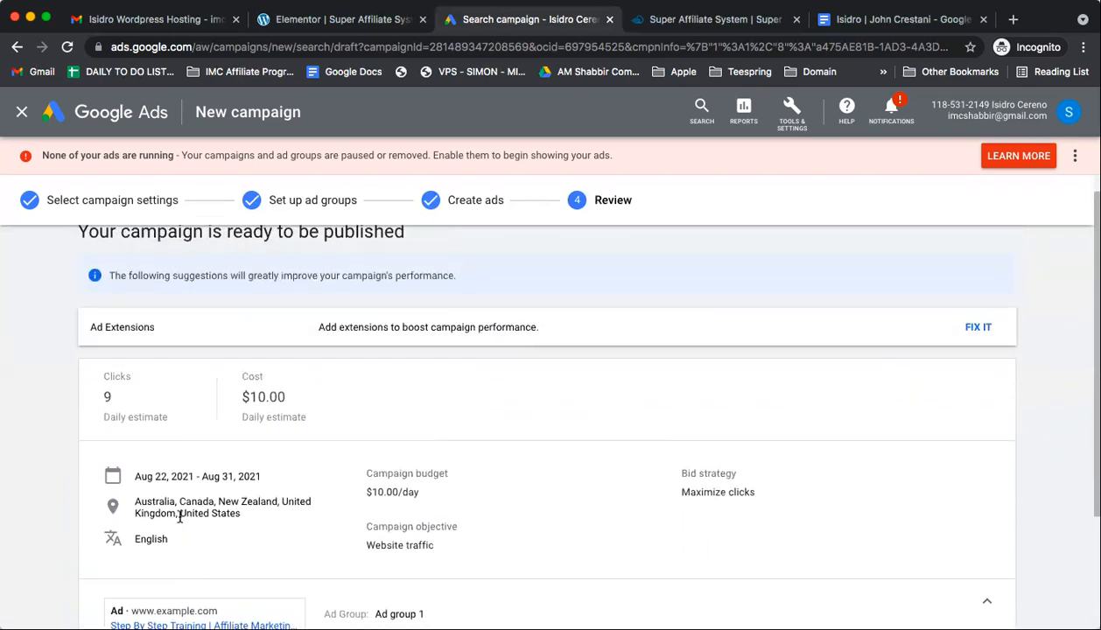
scroll(179, 517, up, 1)
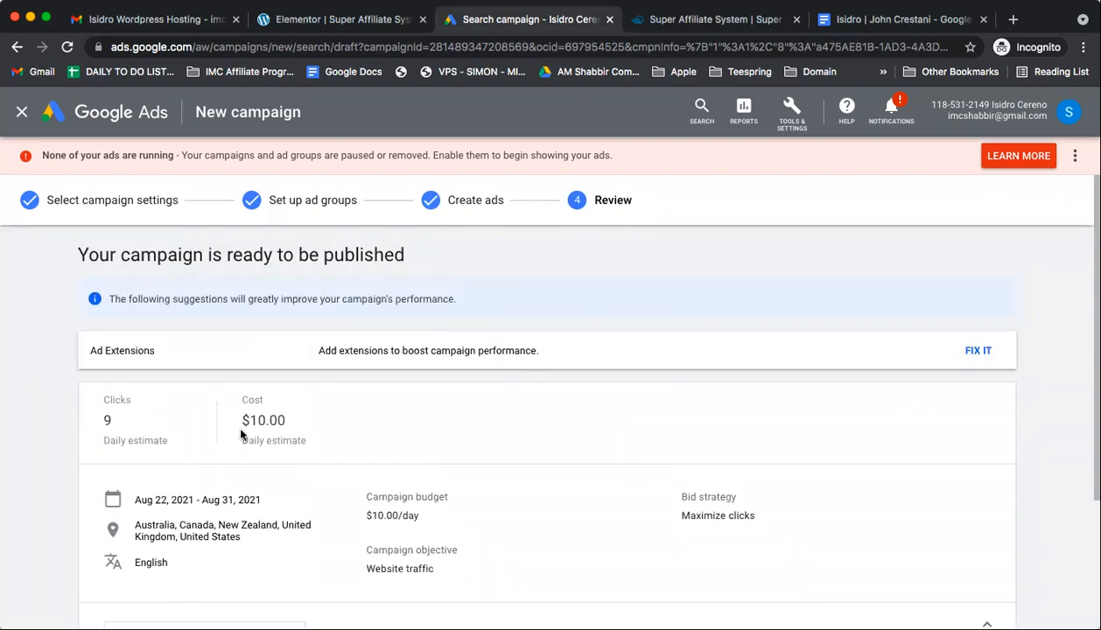
scroll(242, 434, down, 3)
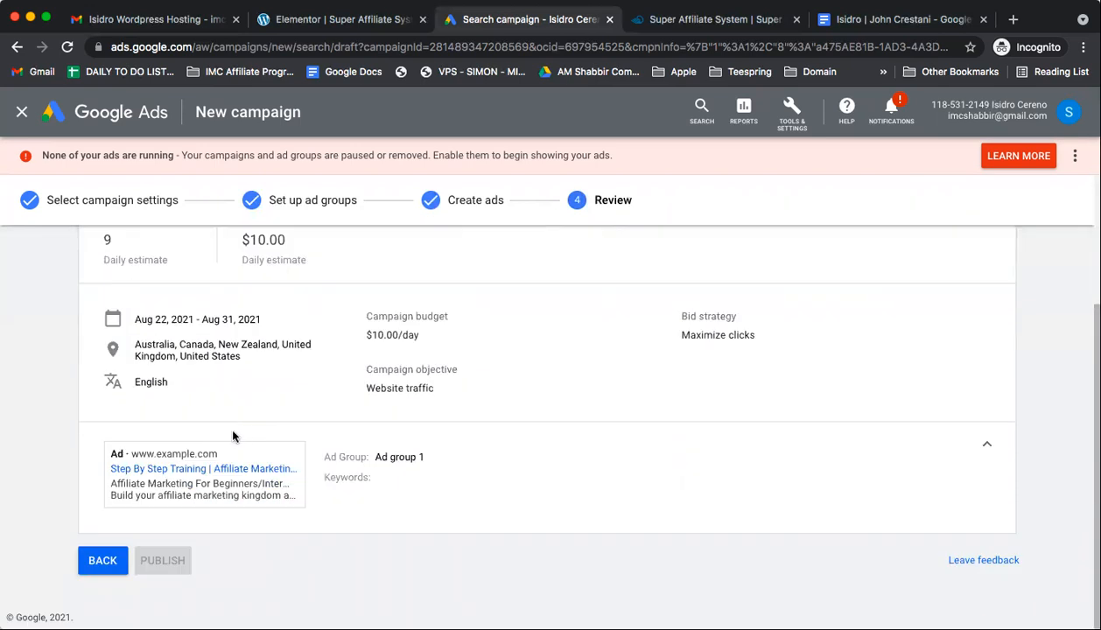
- Return to ad creation, recheck the Ad group 1 ad in its editor and save it to reach the review
click(114, 560)
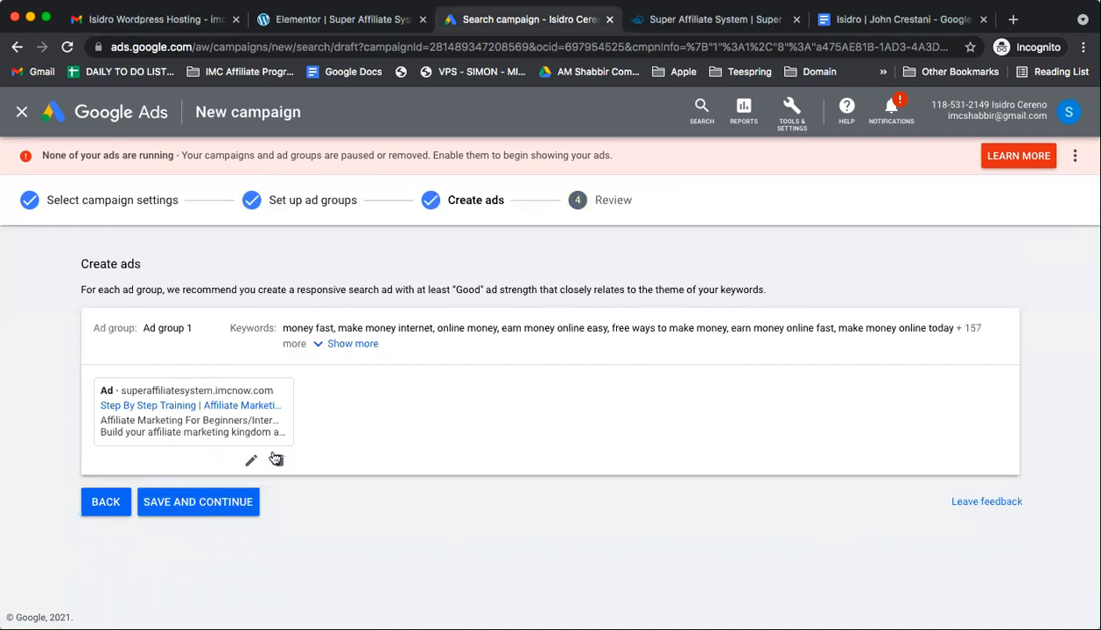
click(251, 461)
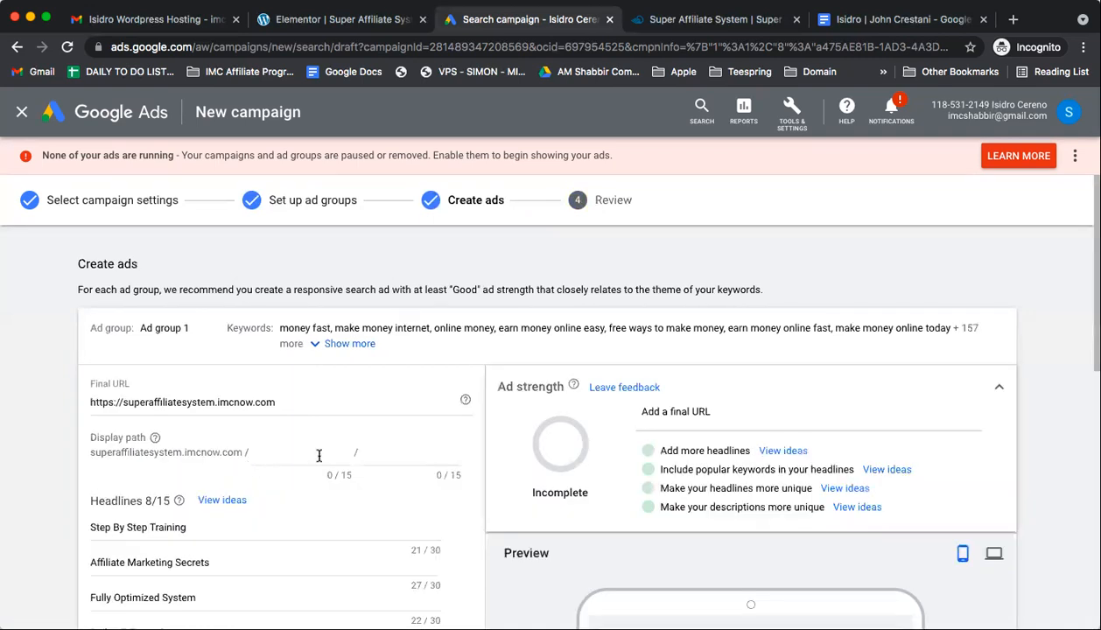
scroll(319, 457, down, 4)
scroll(318, 460, down, 5)
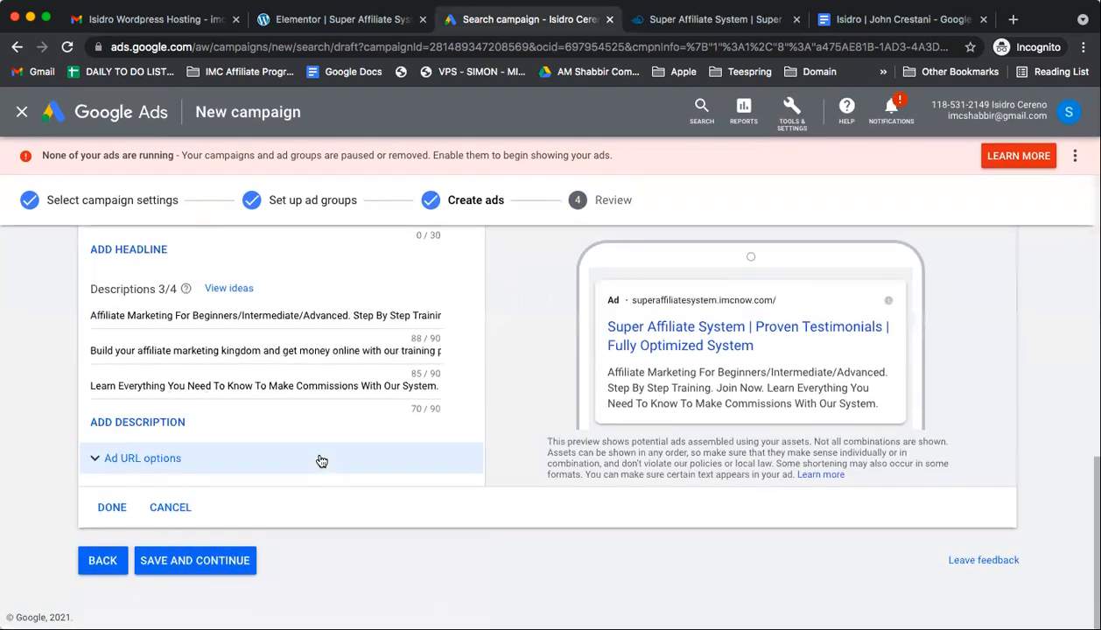
click(198, 562)
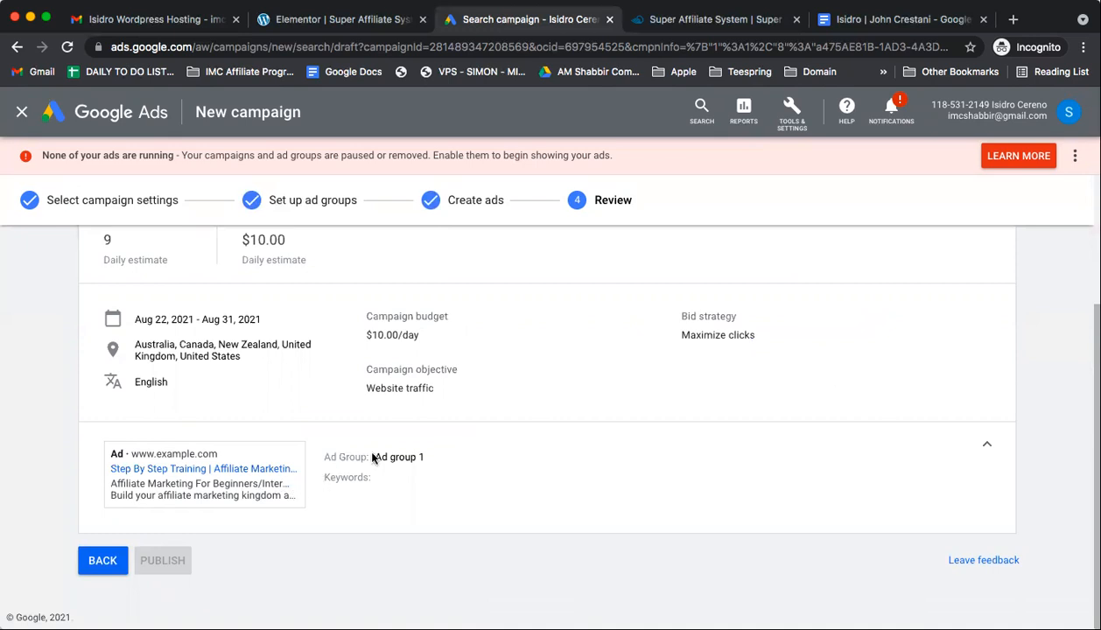
- Recheck the campaign summary, and go back to ad creation to show more of Ad group 1's keywords
scroll(372, 457, up, 1)
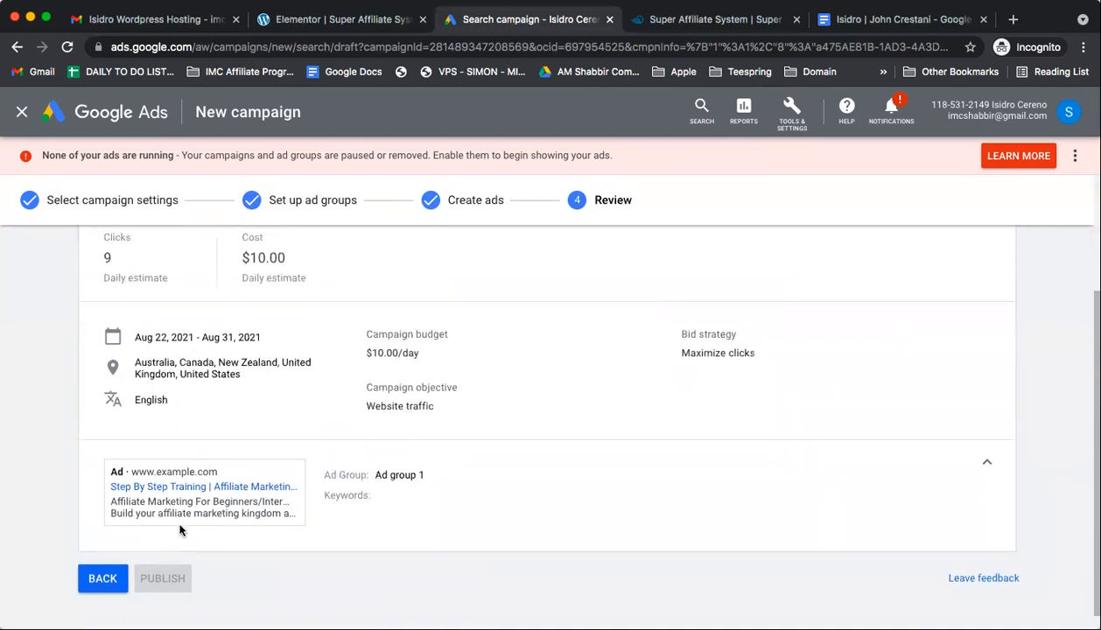
scroll(175, 529, up, 3)
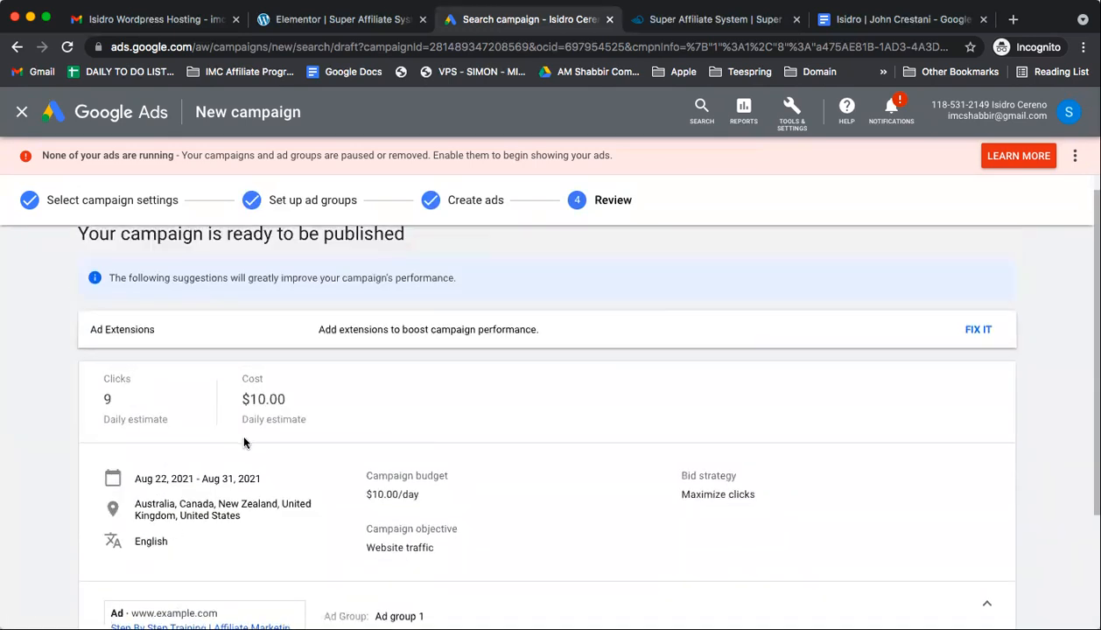
scroll(244, 442, down, 5)
click(104, 559)
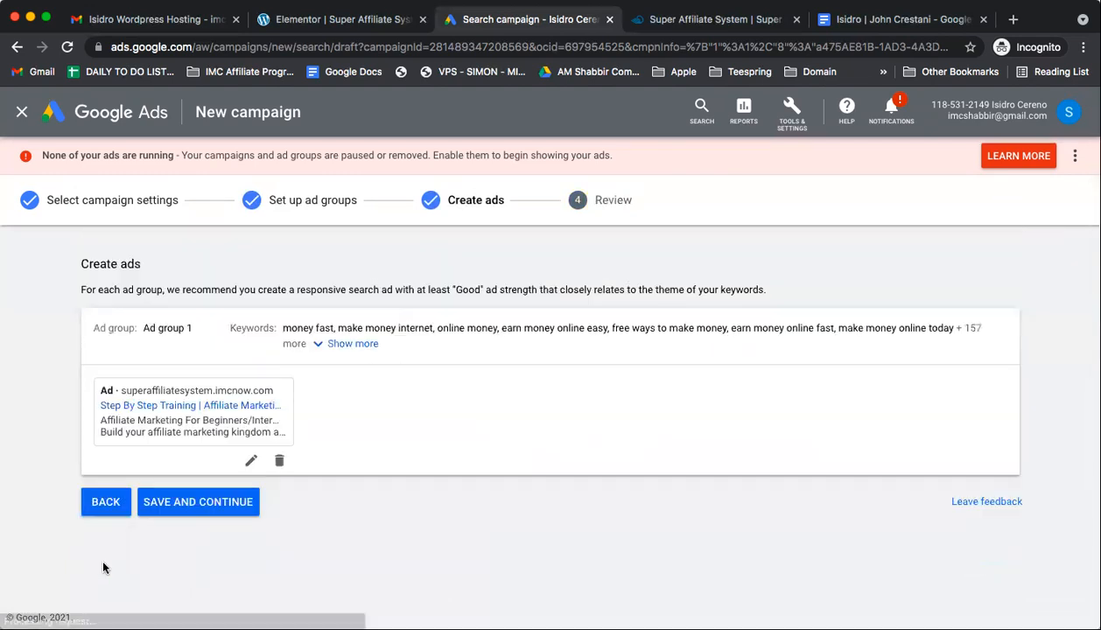
click(342, 345)
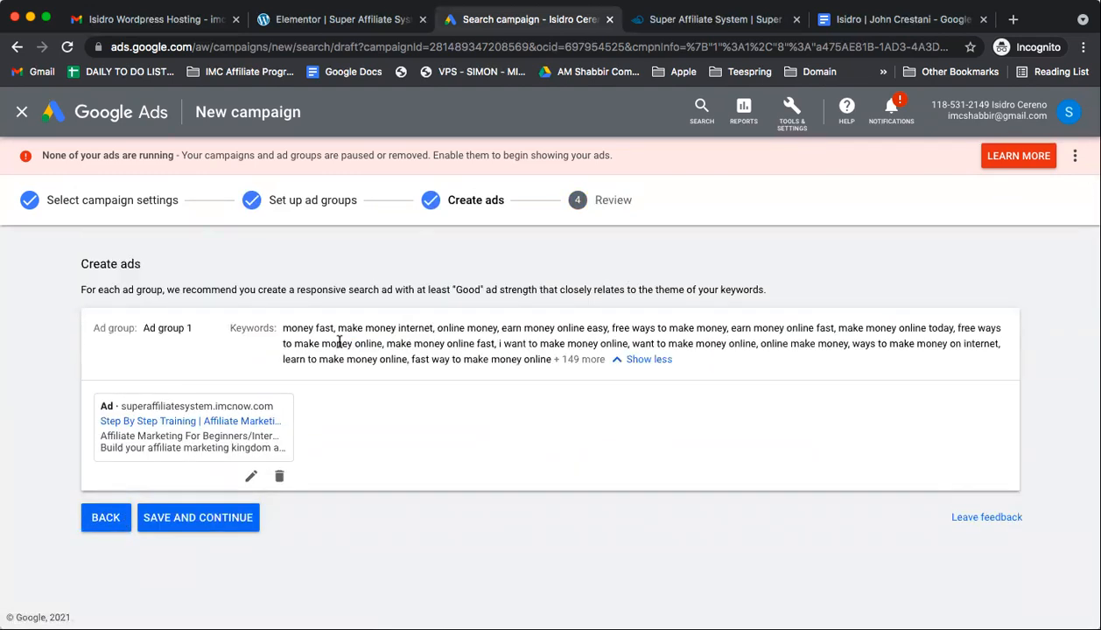
- Return to the ad group setup to check Ad group 1's name and keywords, and continue through ad creation to the review
click(110, 521)
scroll(197, 496, down, 3)
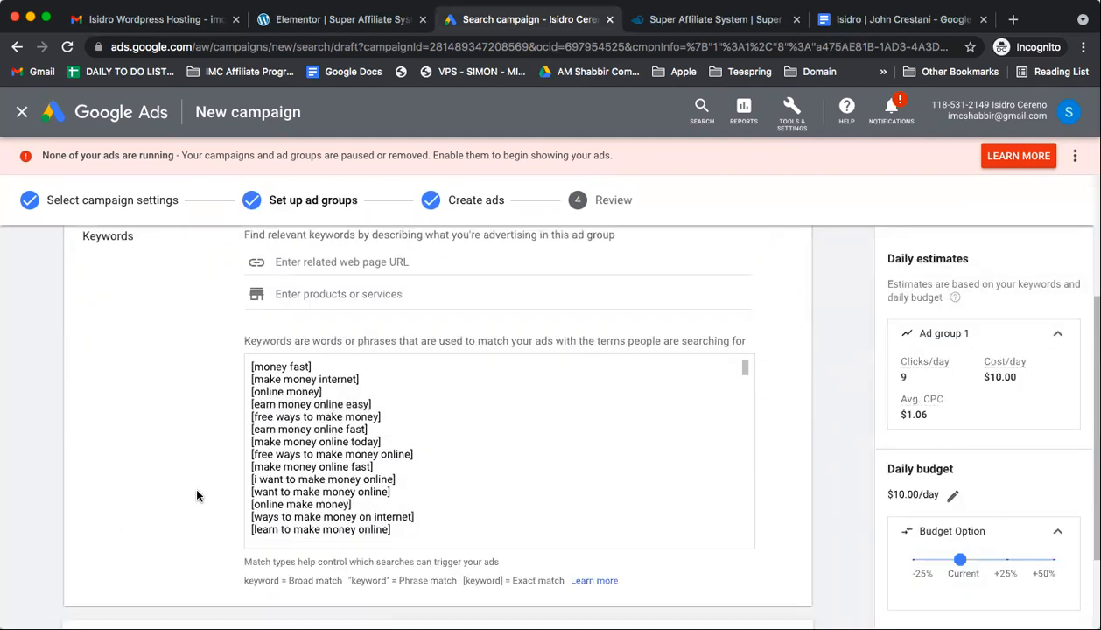
scroll(197, 495, up, 2)
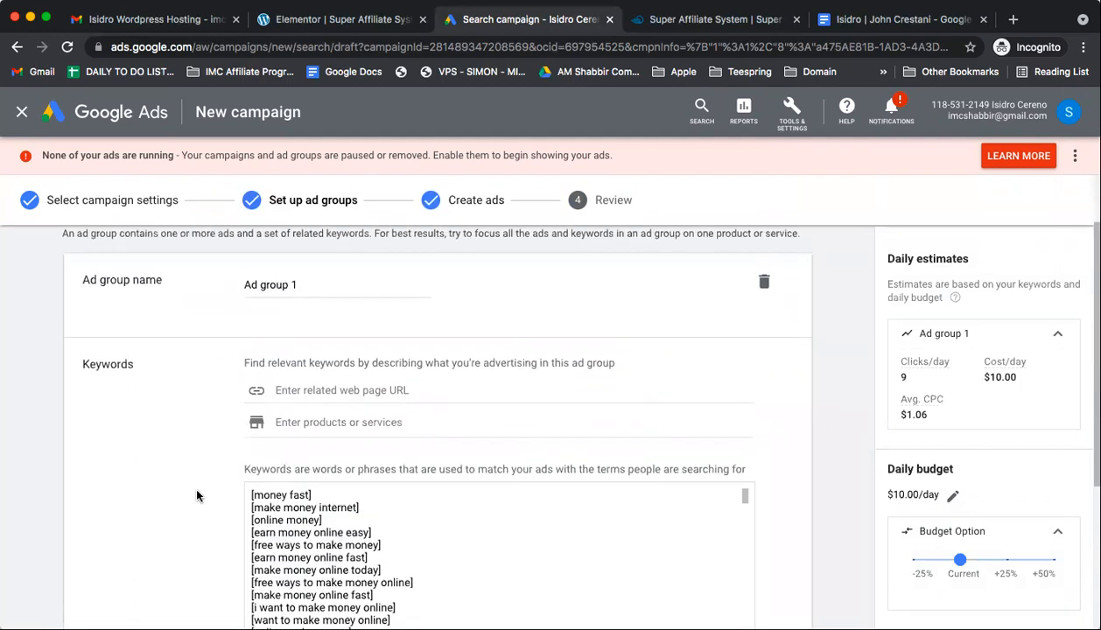
scroll(197, 496, down, 2)
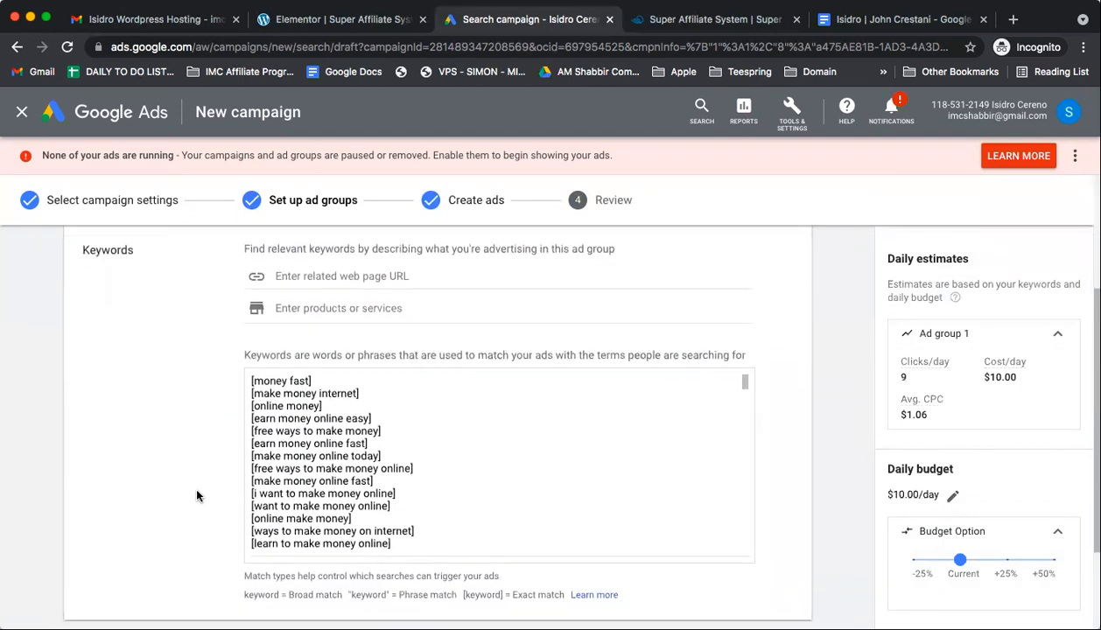
scroll(197, 495, down, 2)
scroll(231, 516, down, 1)
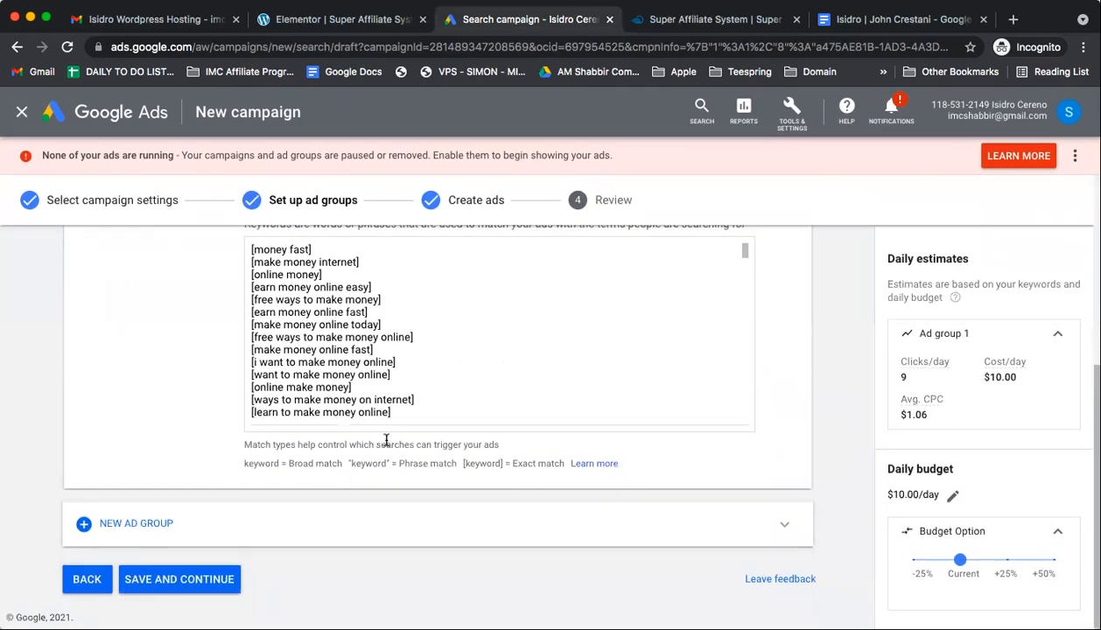
click(199, 578)
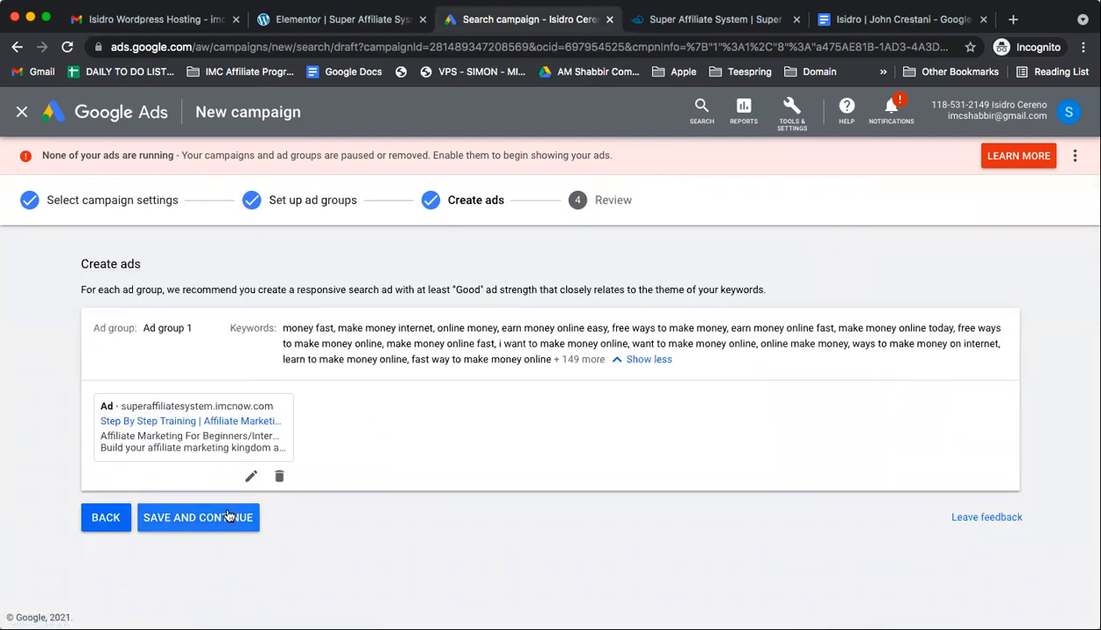
click(216, 519)
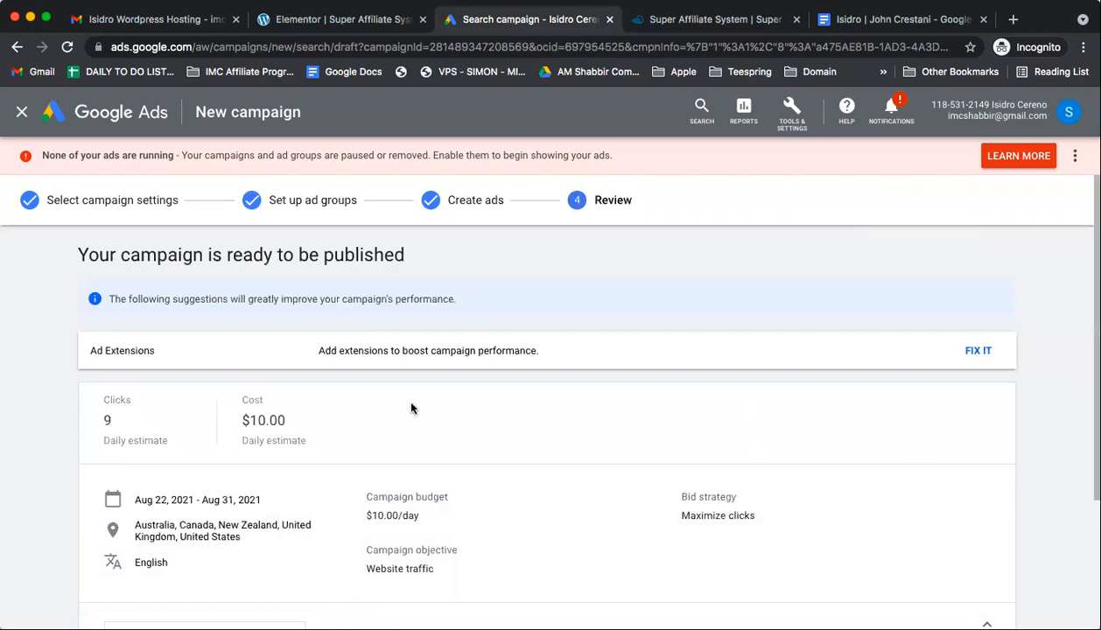
- Look over the whole campaign review and open the fix for the Ad Extensions suggestion
scroll(320, 570, down, 3)
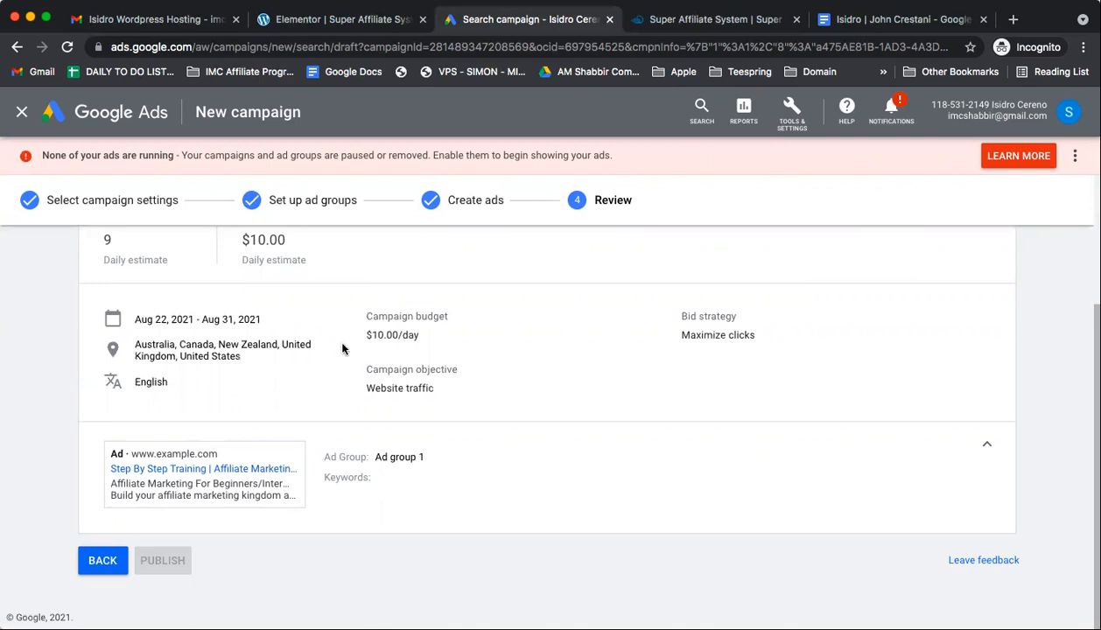
scroll(342, 349, up, 4)
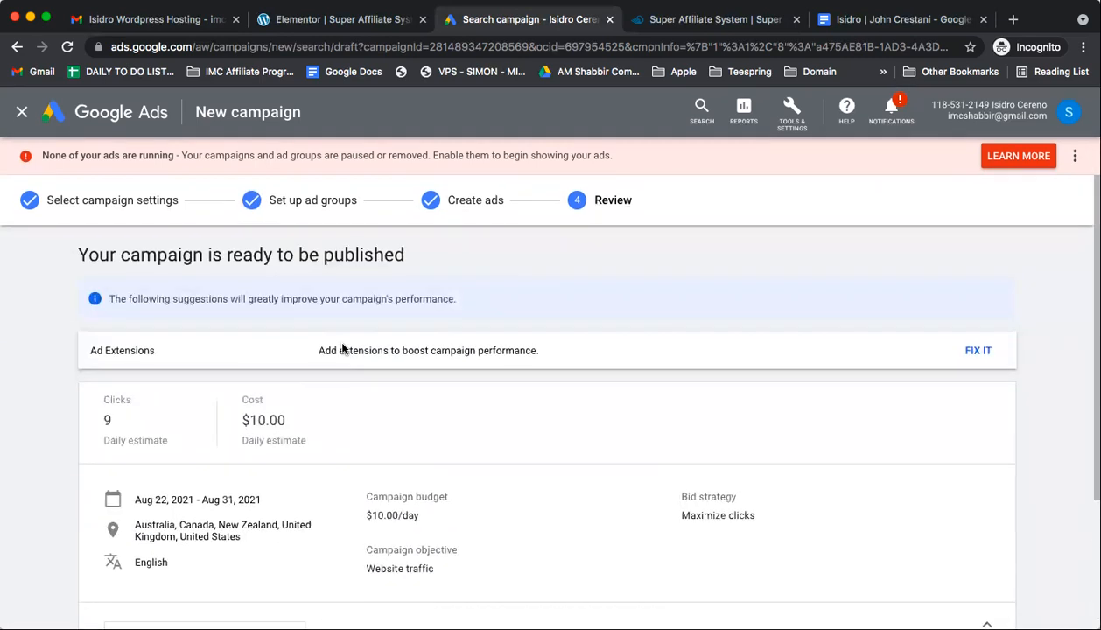
scroll(343, 349, down, 1)
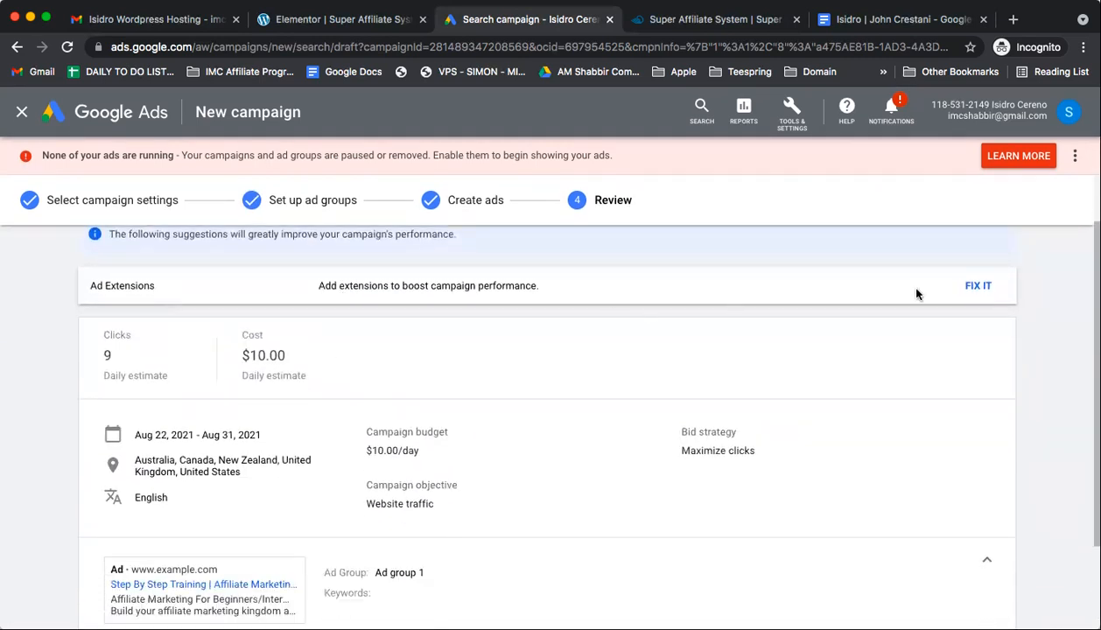
click(981, 288)
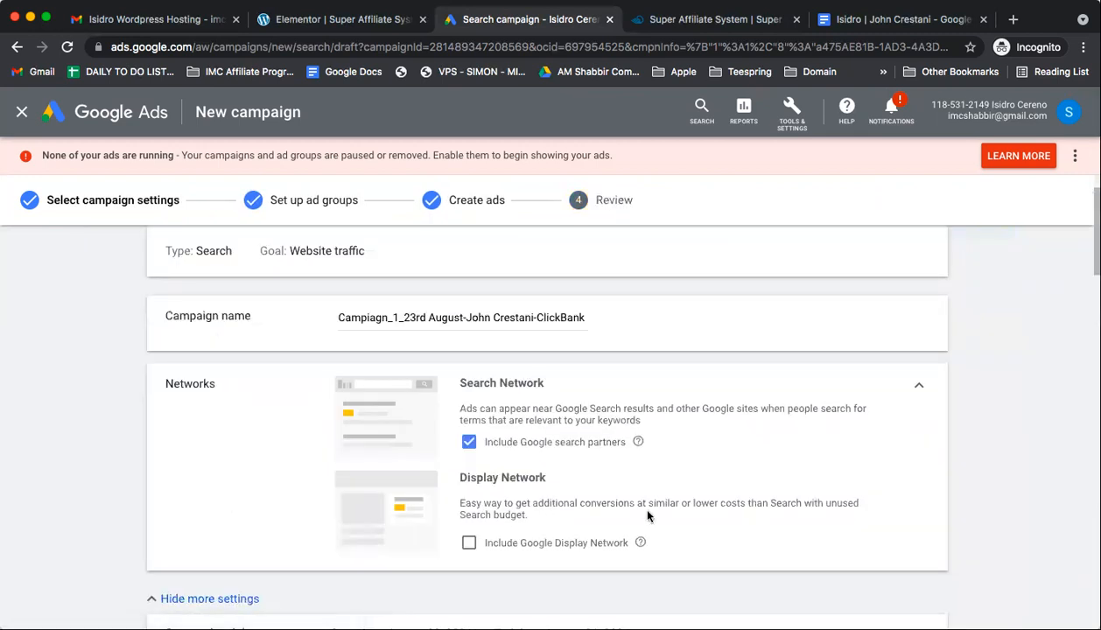
- Open the campaign's start and end dates, set the end date to None and the start date to Oct 3, 2021
scroll(647, 516, down, 5)
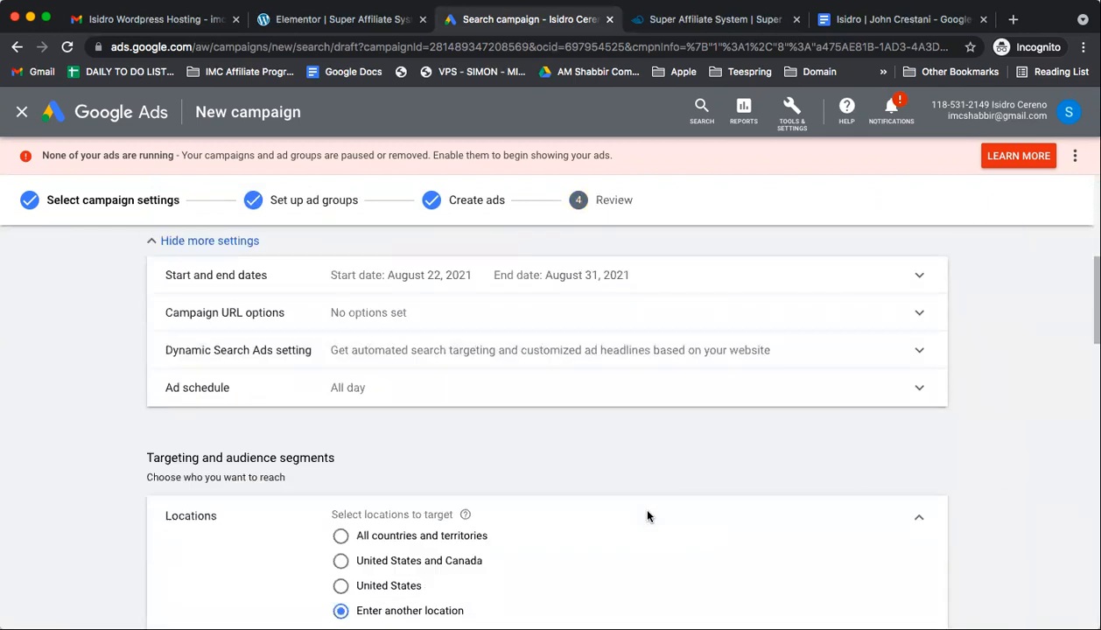
scroll(648, 517, up, 1)
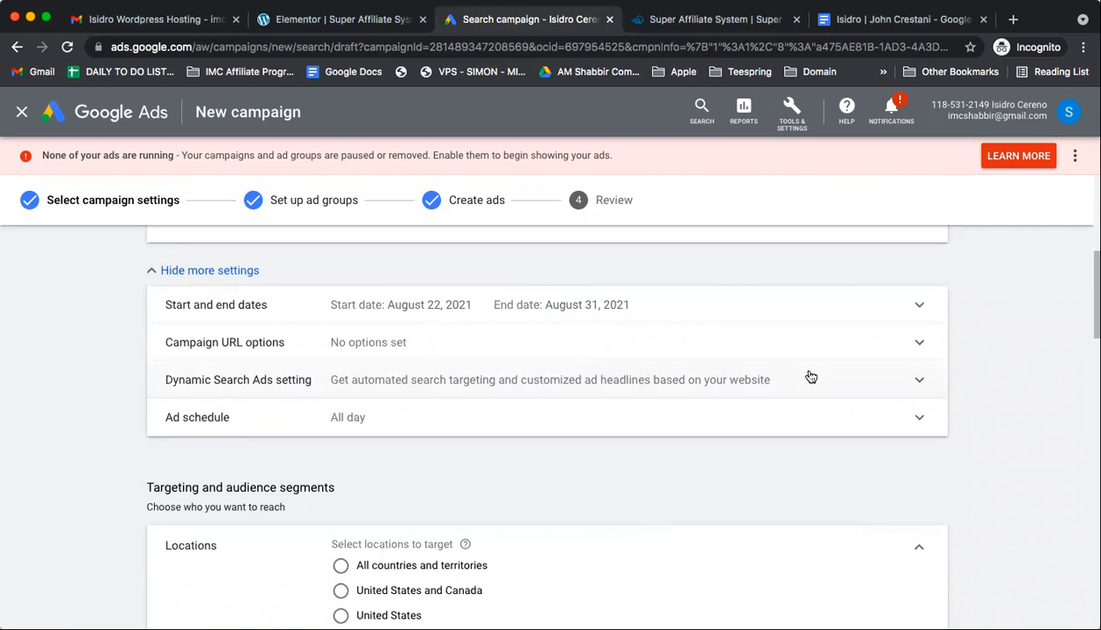
click(920, 307)
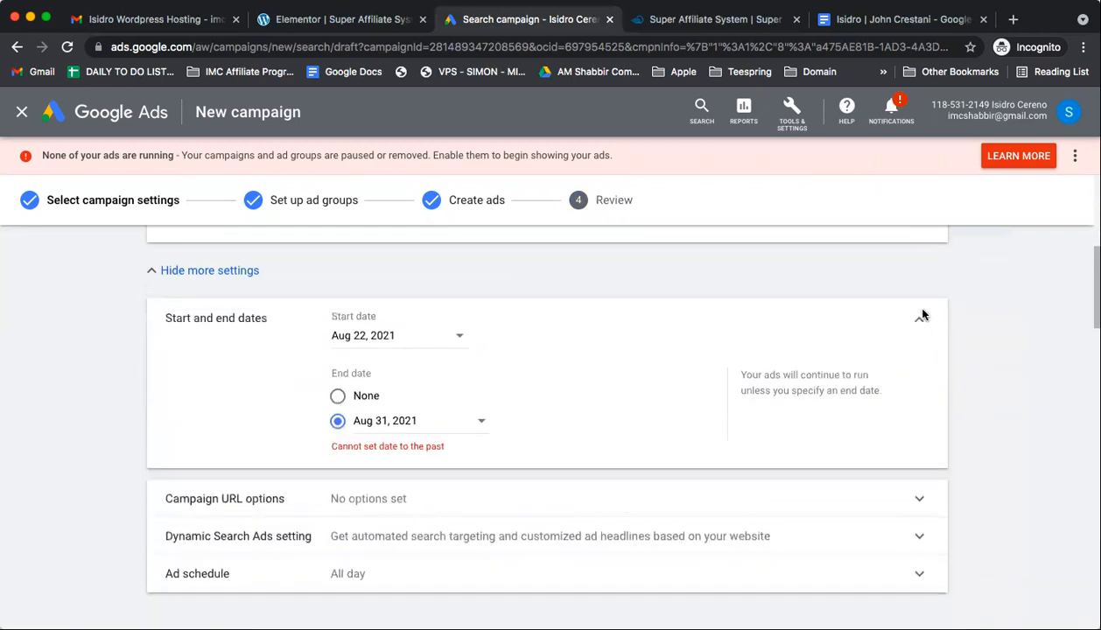
click(338, 395)
click(410, 343)
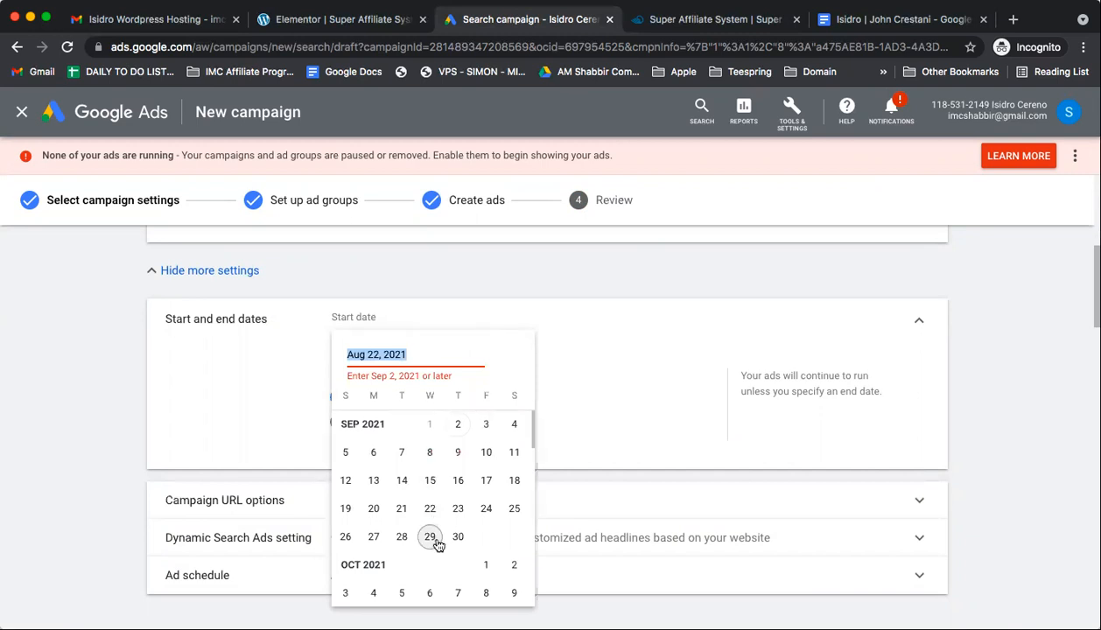
click(342, 596)
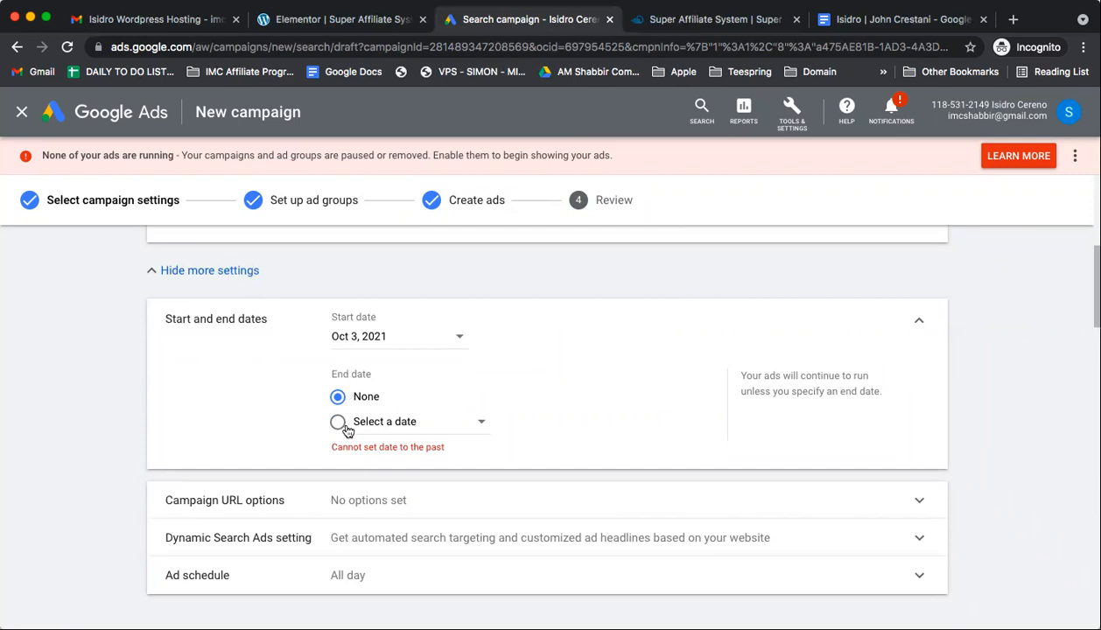
- Set the campaign's start date to Sep 3, 2021
click(390, 346)
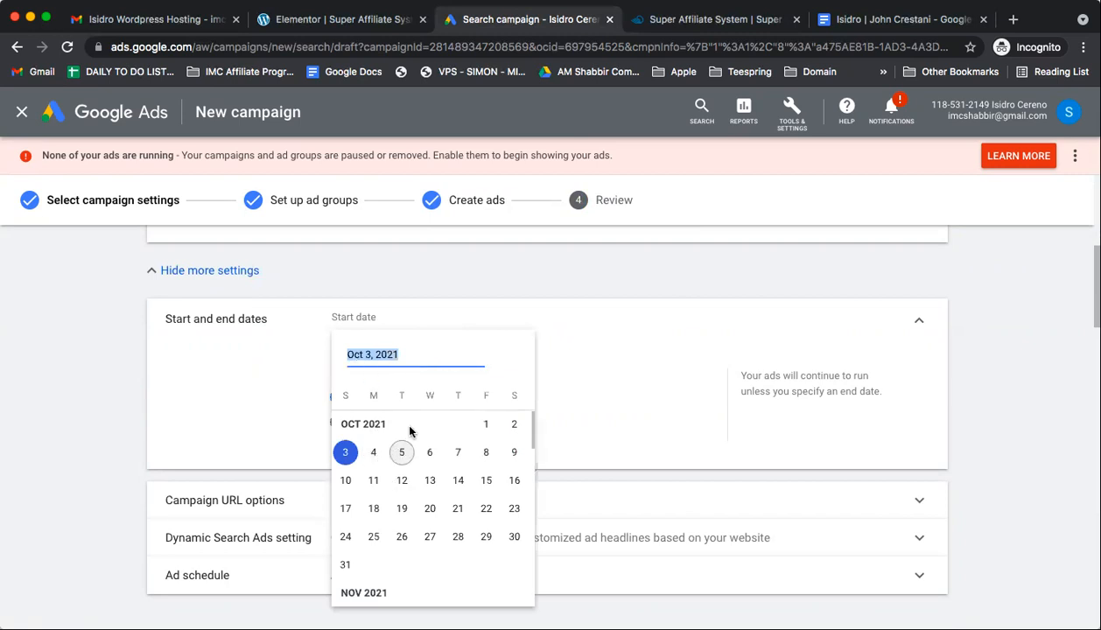
scroll(411, 428, up, 3)
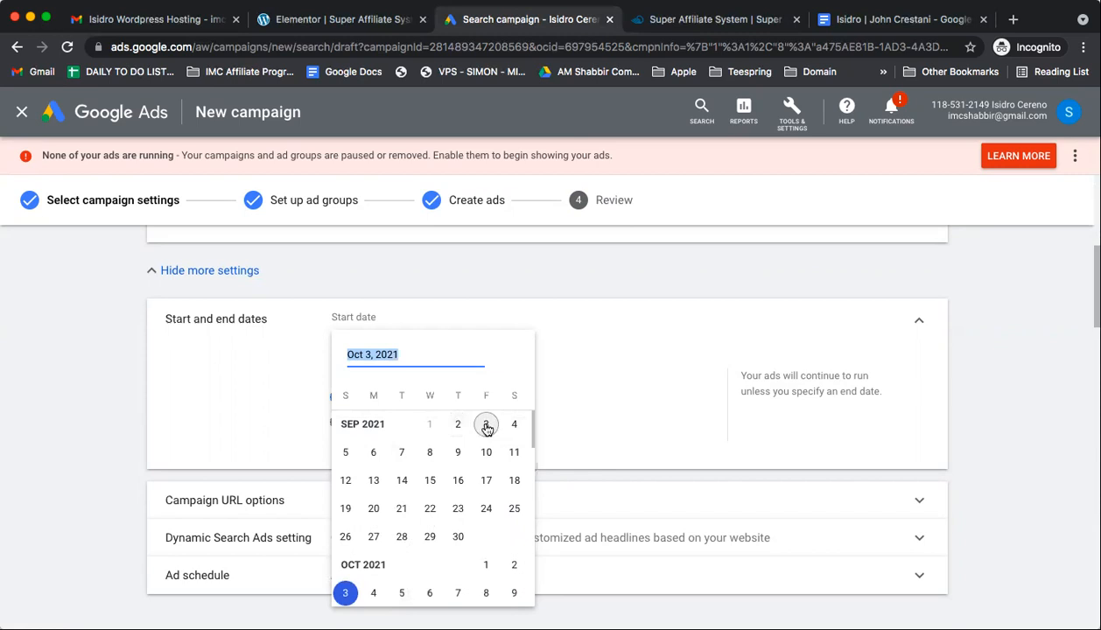
click(487, 426)
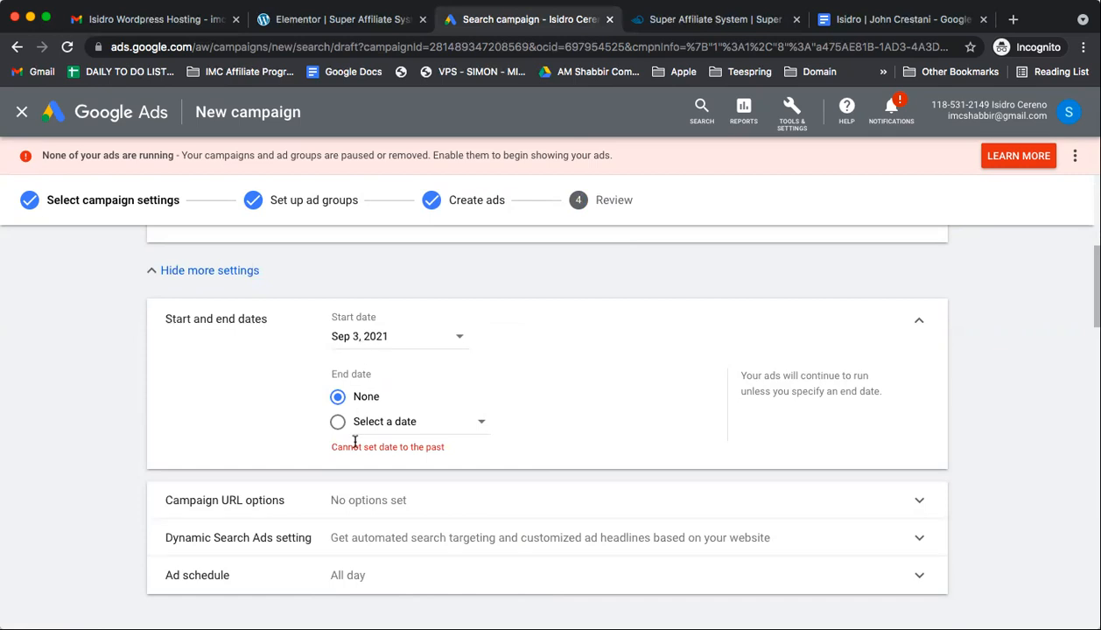
- Set the campaign's start date to Sep 2, 2021 and its end date to Sep 7, 2021
click(404, 347)
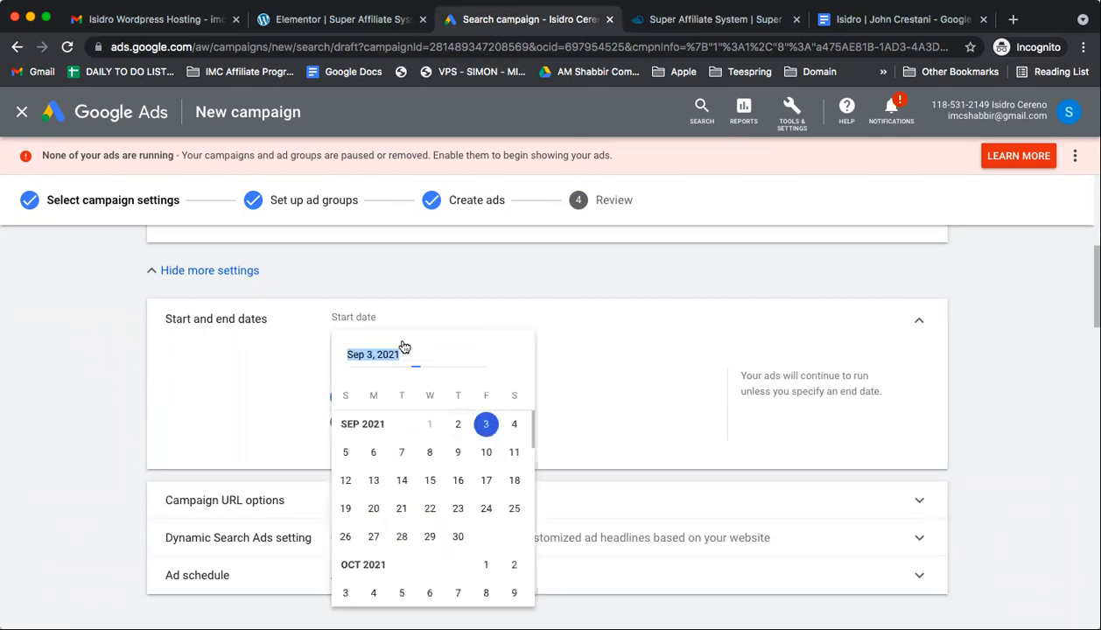
click(463, 429)
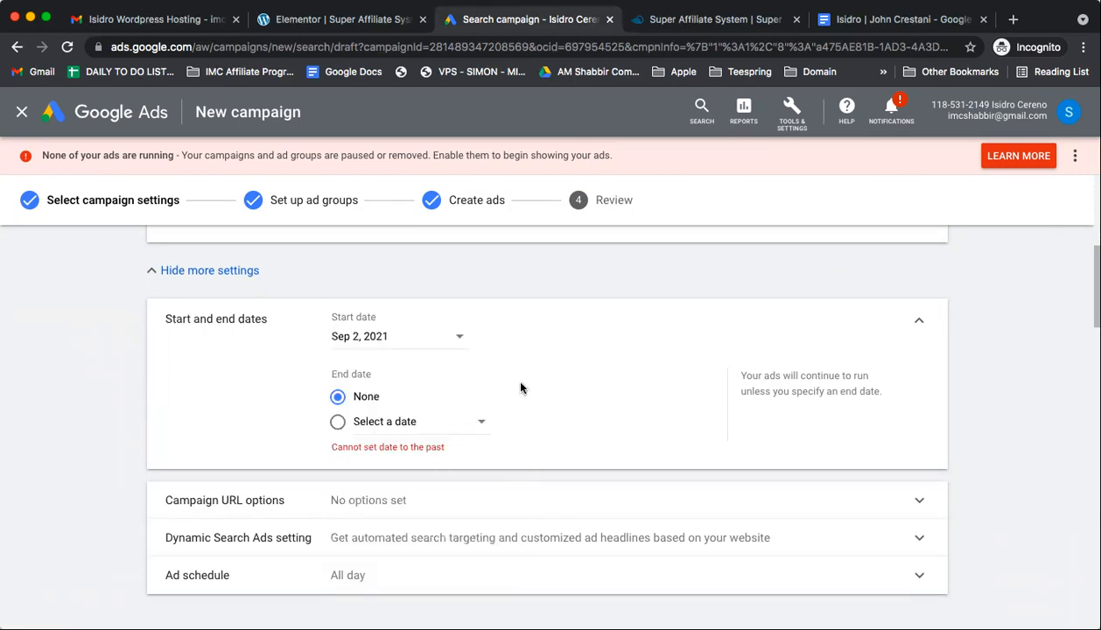
scroll(464, 423, down, 2)
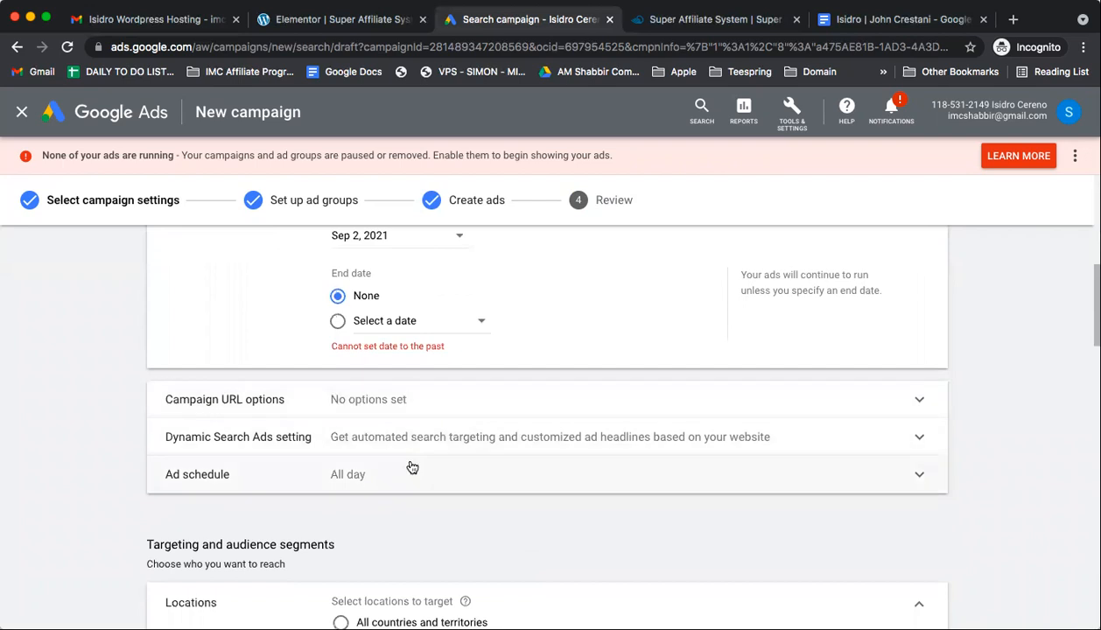
scroll(411, 466, down, 1)
scroll(394, 385, up, 1)
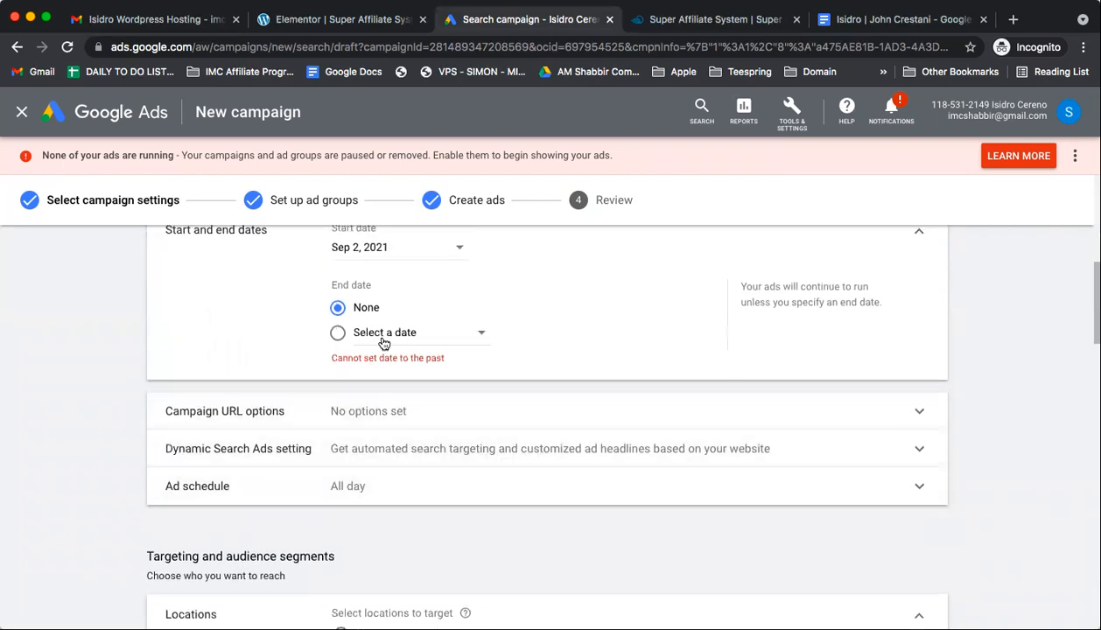
click(380, 337)
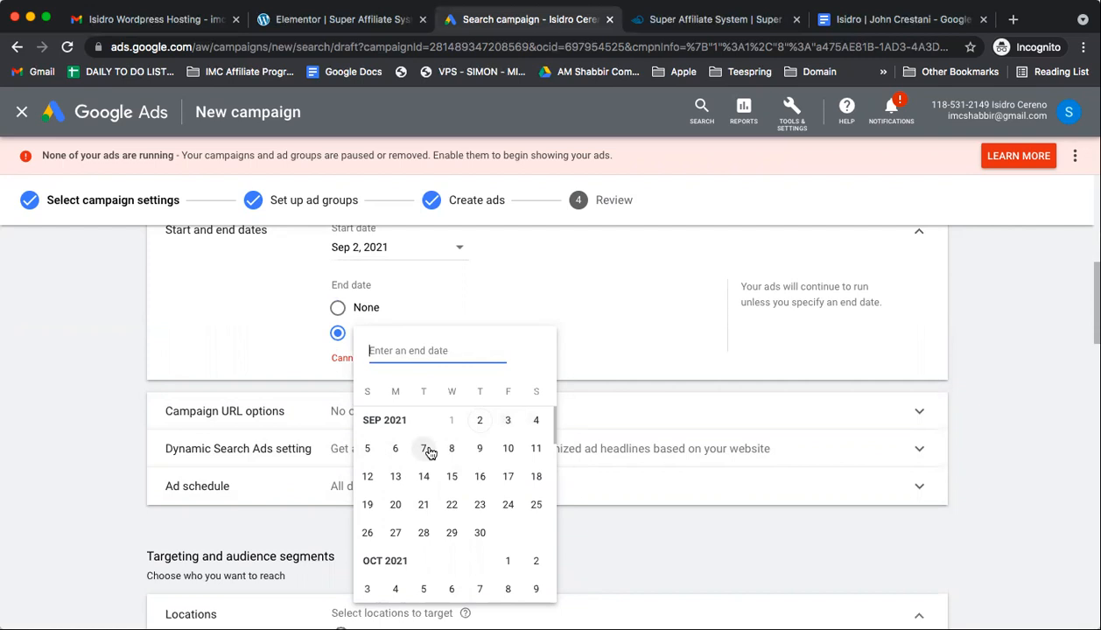
click(425, 449)
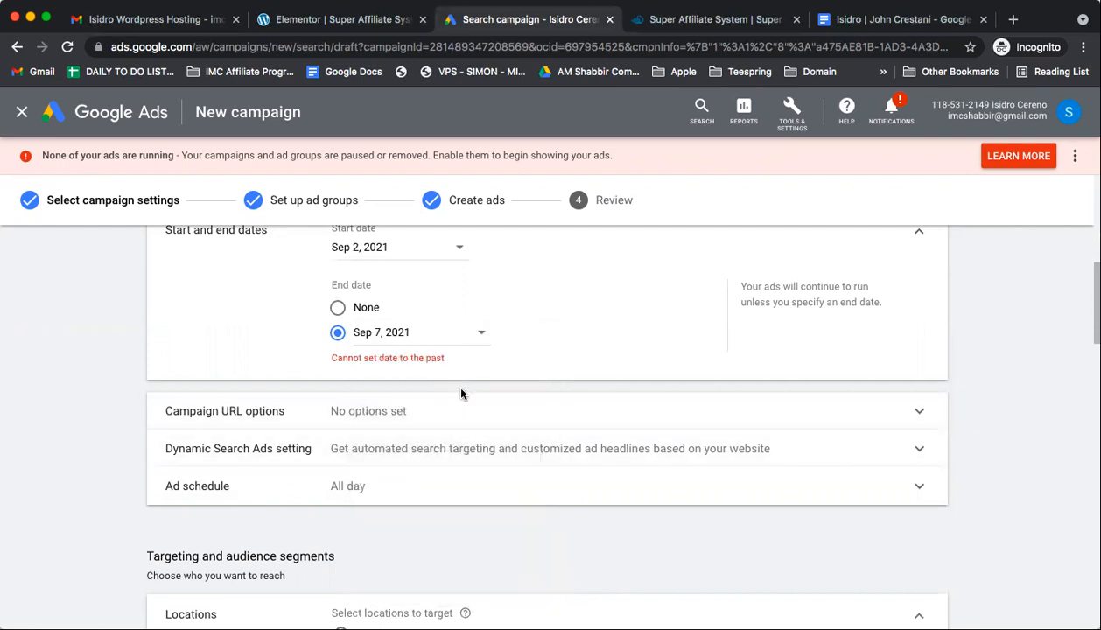
- Go past the remaining campaign settings, save them and continue to the ad group setup
scroll(419, 339, down, 10)
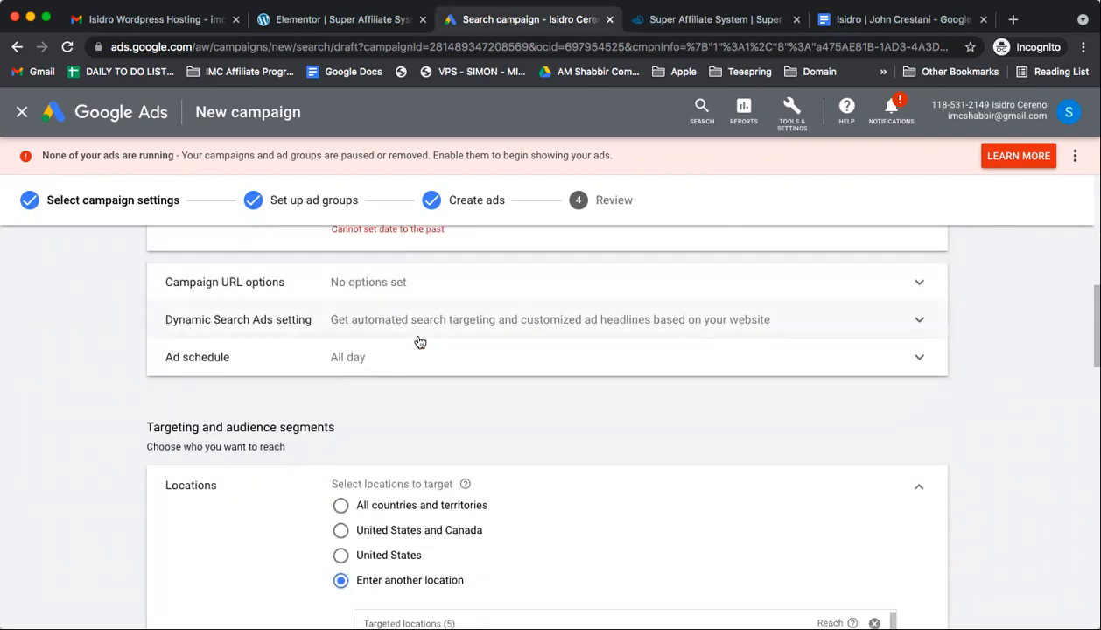
scroll(420, 338, down, 10)
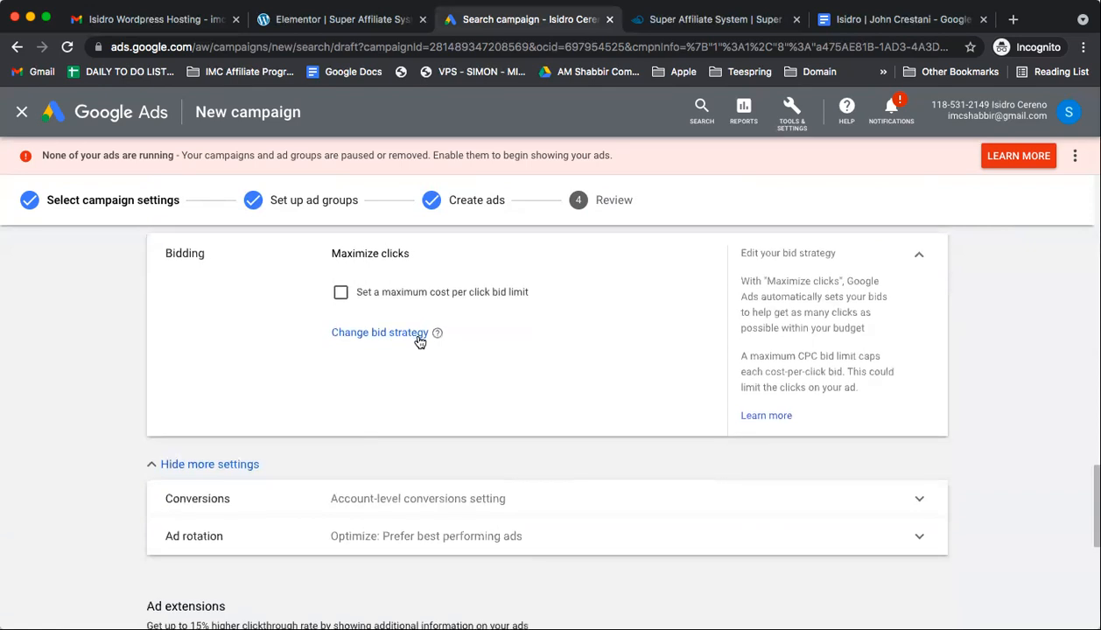
scroll(419, 342, down, 8)
scroll(419, 342, down, 1)
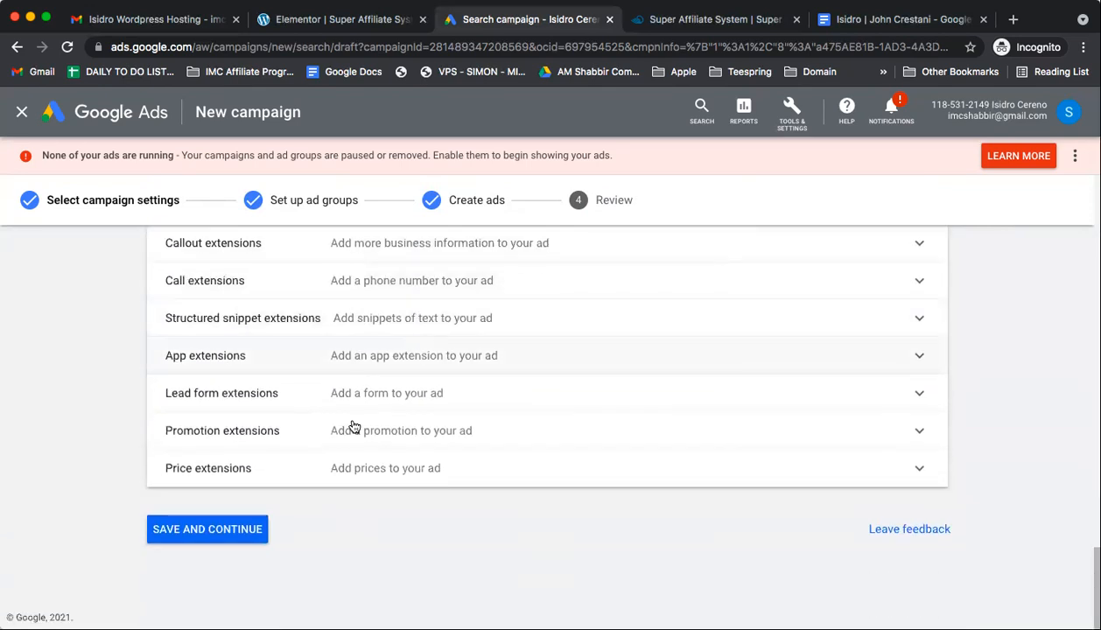
click(222, 531)
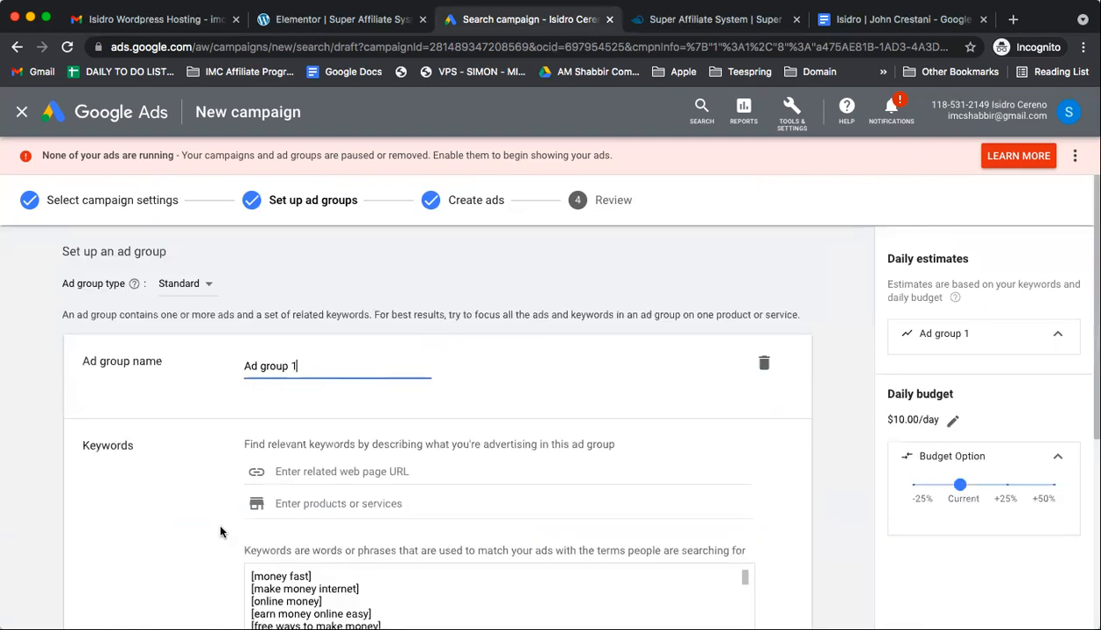
- Save Ad group 1 and its ad, continue to the review and publish the campaign
scroll(293, 459, down, 3)
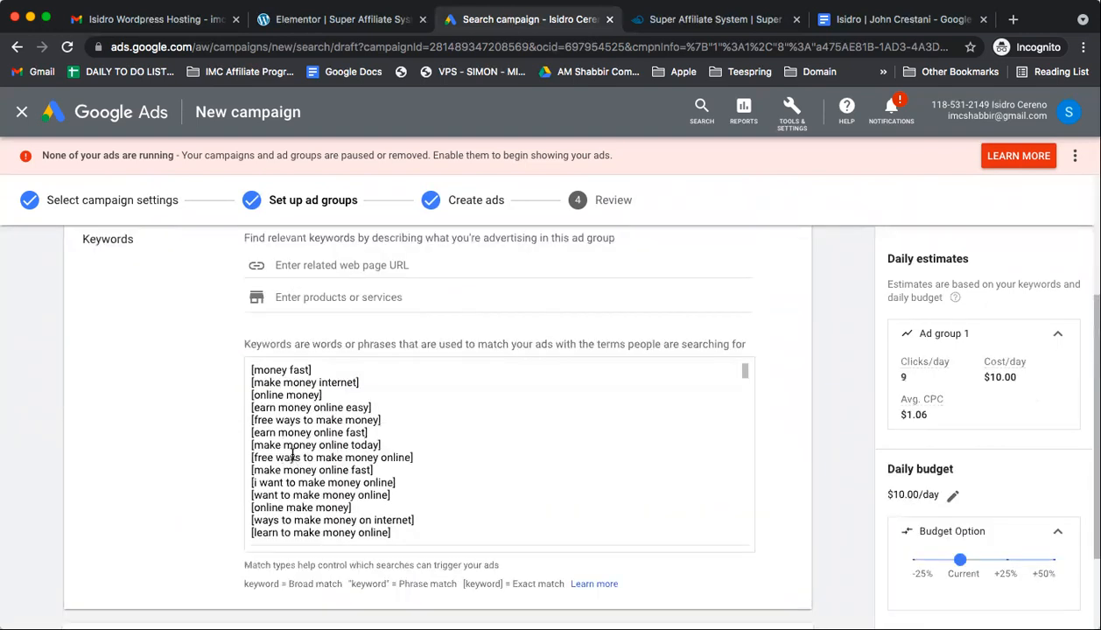
scroll(293, 457, down, 5)
scroll(197, 519, down, 2)
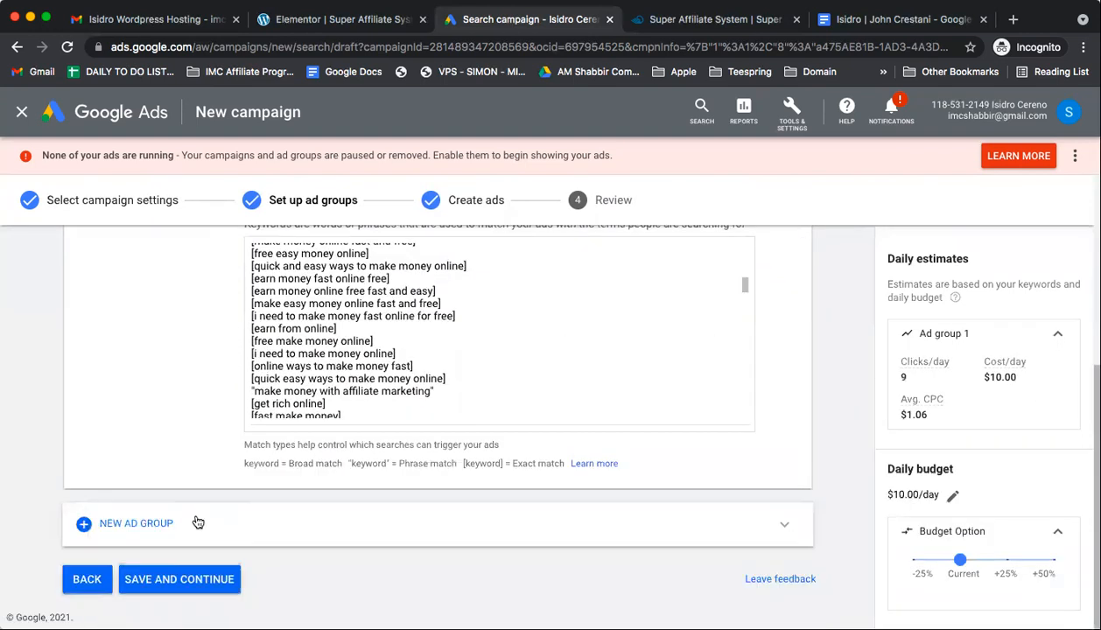
click(191, 582)
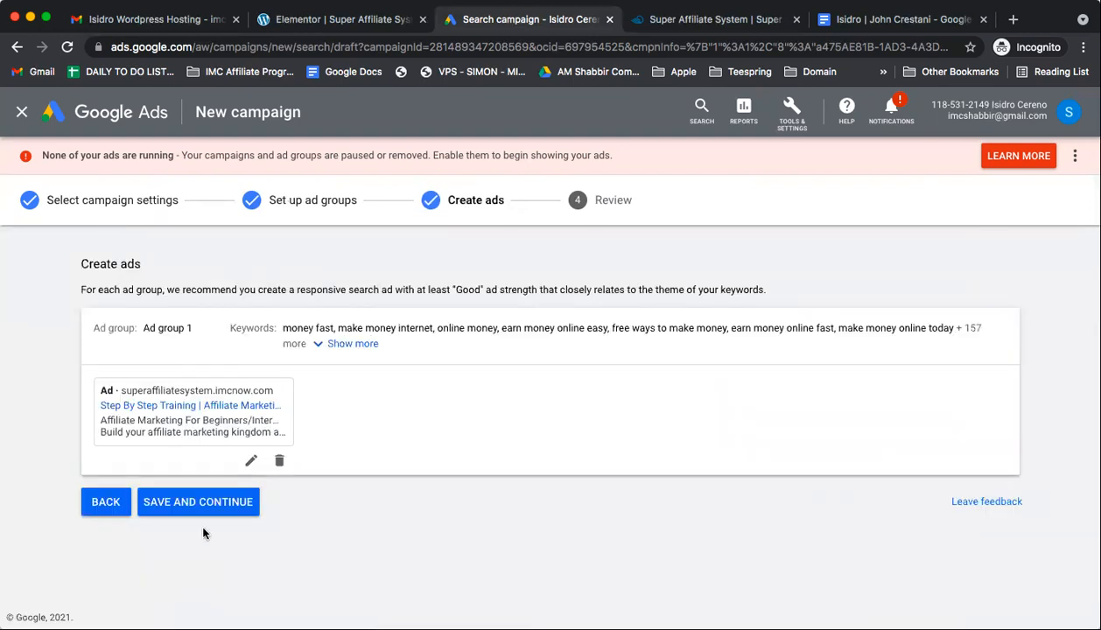
click(210, 510)
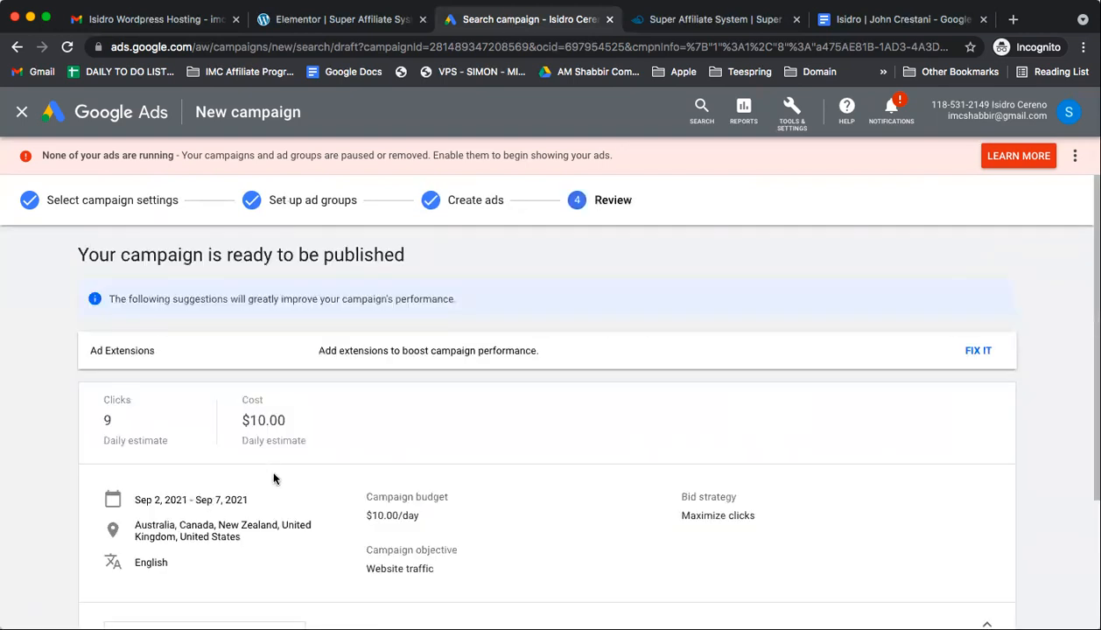
scroll(274, 478, down, 3)
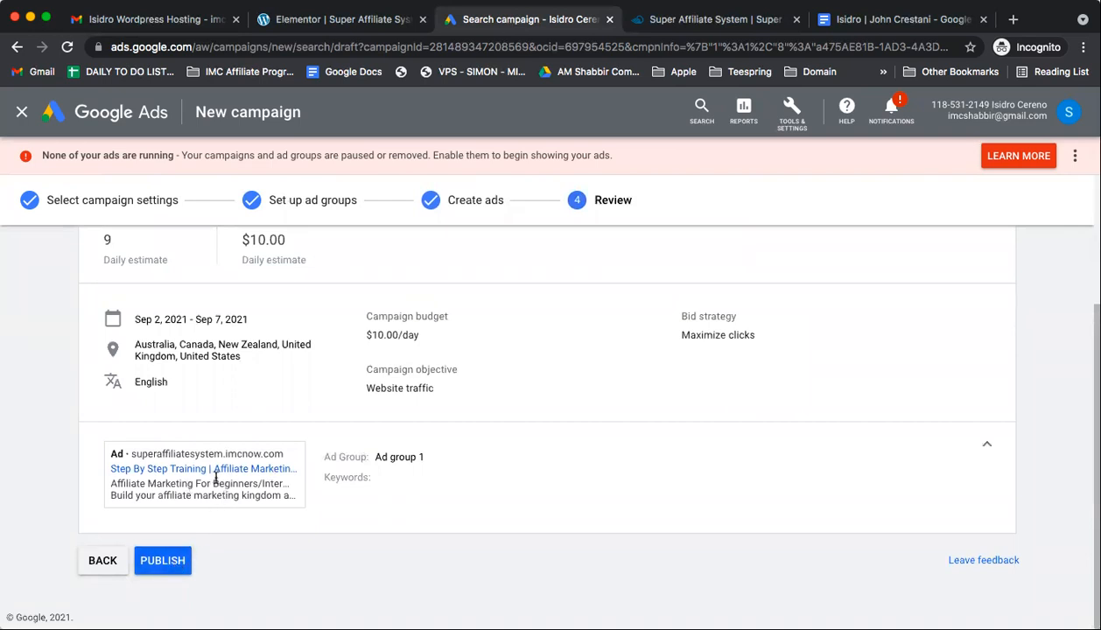
click(161, 557)
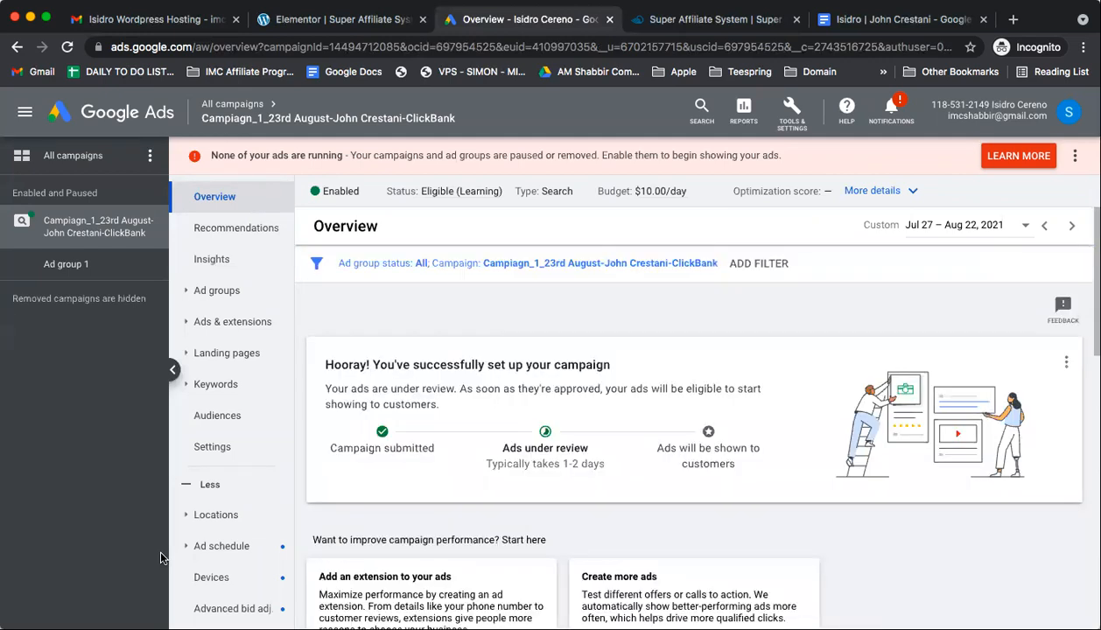
- Look over the published campaign's overview, and open the list of all campaigns to check its budget and status
scroll(472, 547, down, 5)
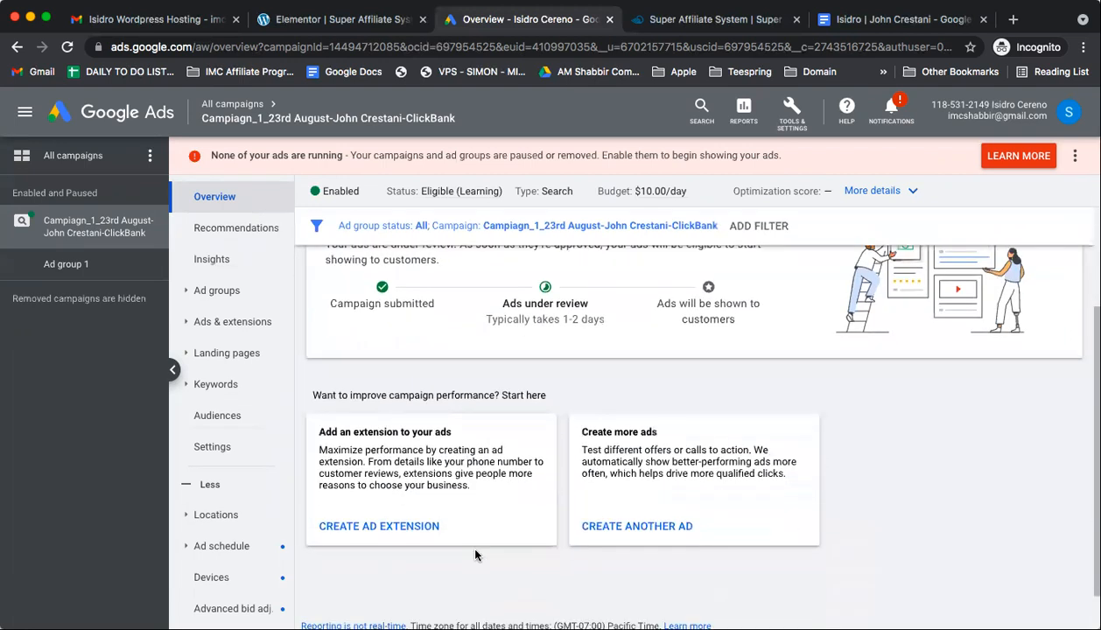
scroll(476, 490, up, 5)
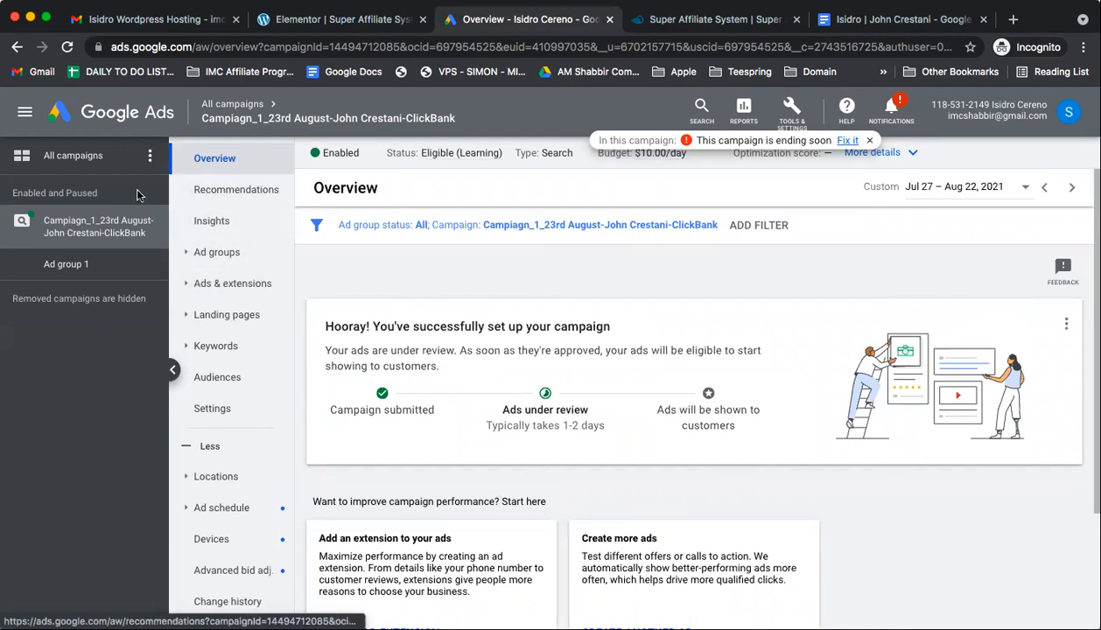
click(77, 158)
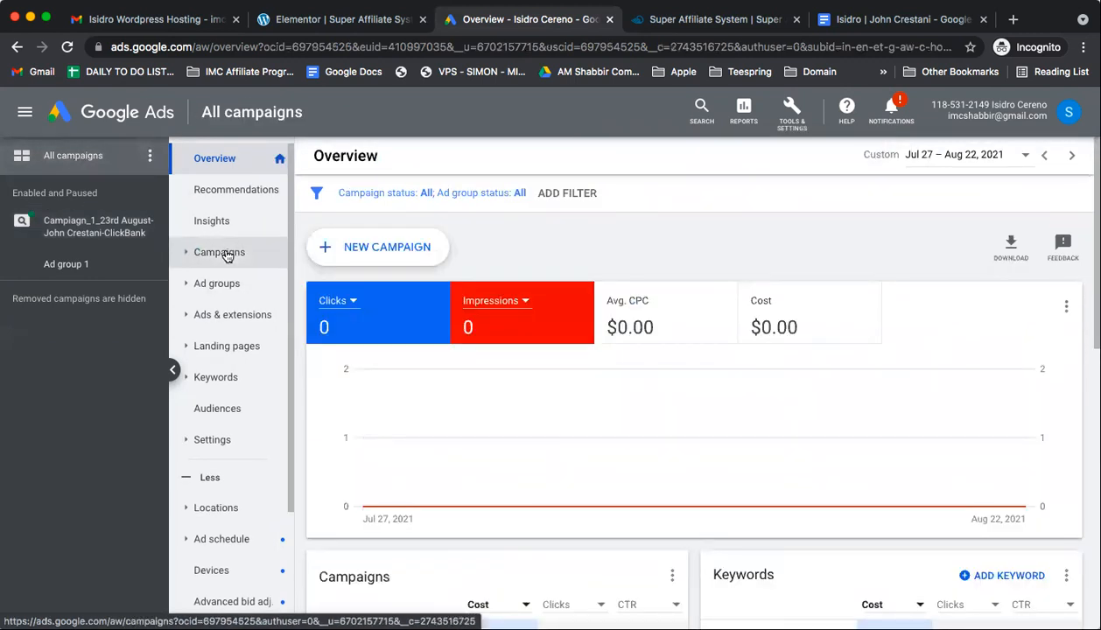
click(224, 253)
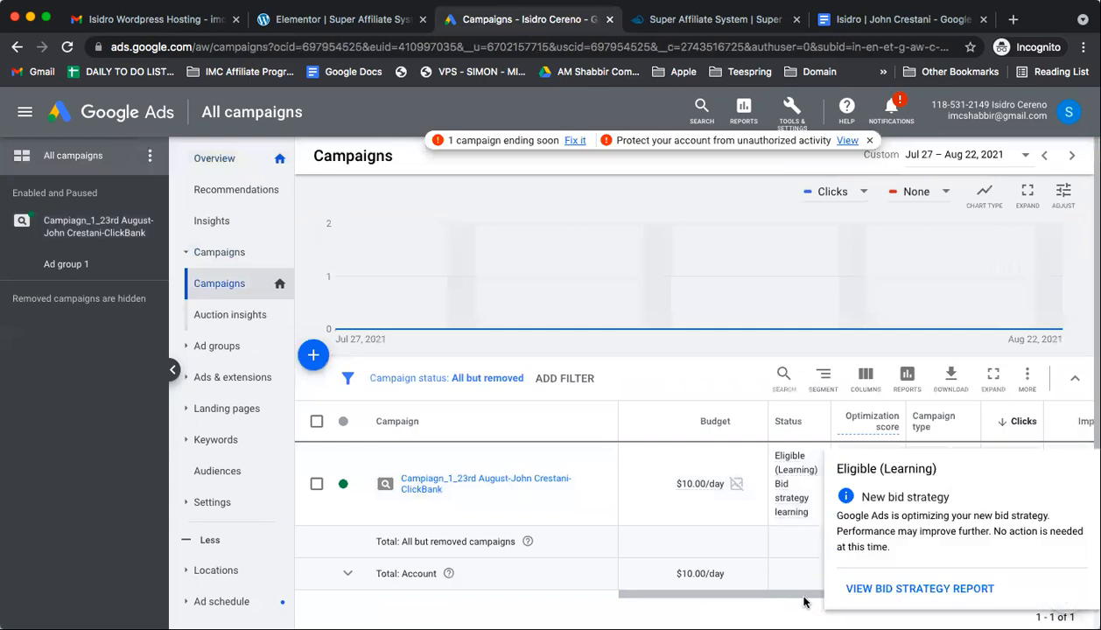
drag(806, 594, 537, 605)
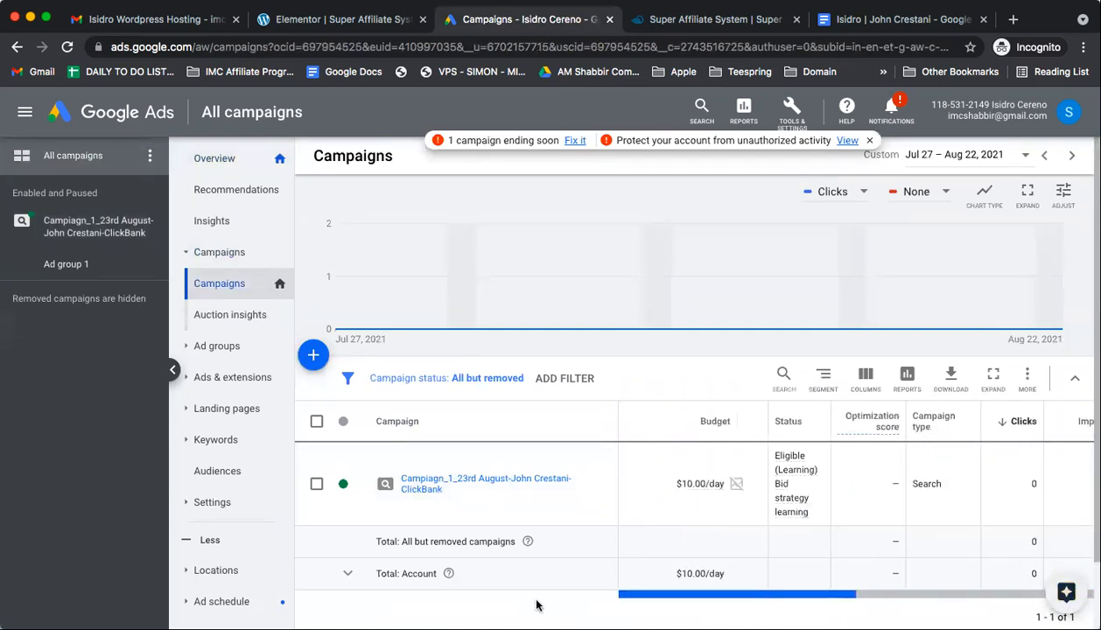
- Open Ad group 1 within the new campaign and look through its search keywords
click(440, 487)
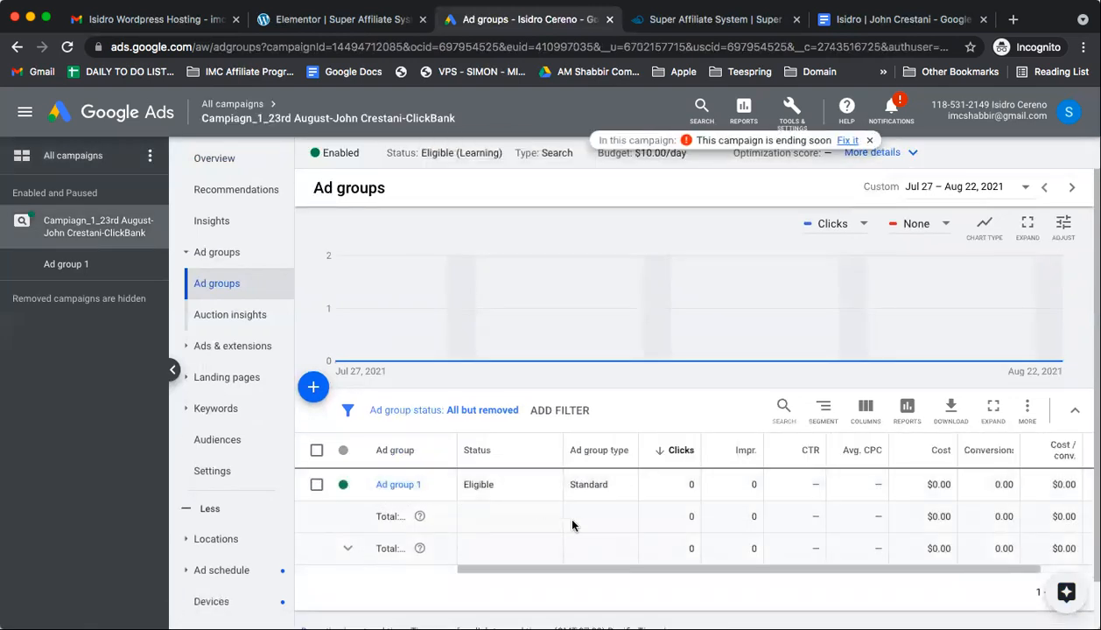
click(399, 487)
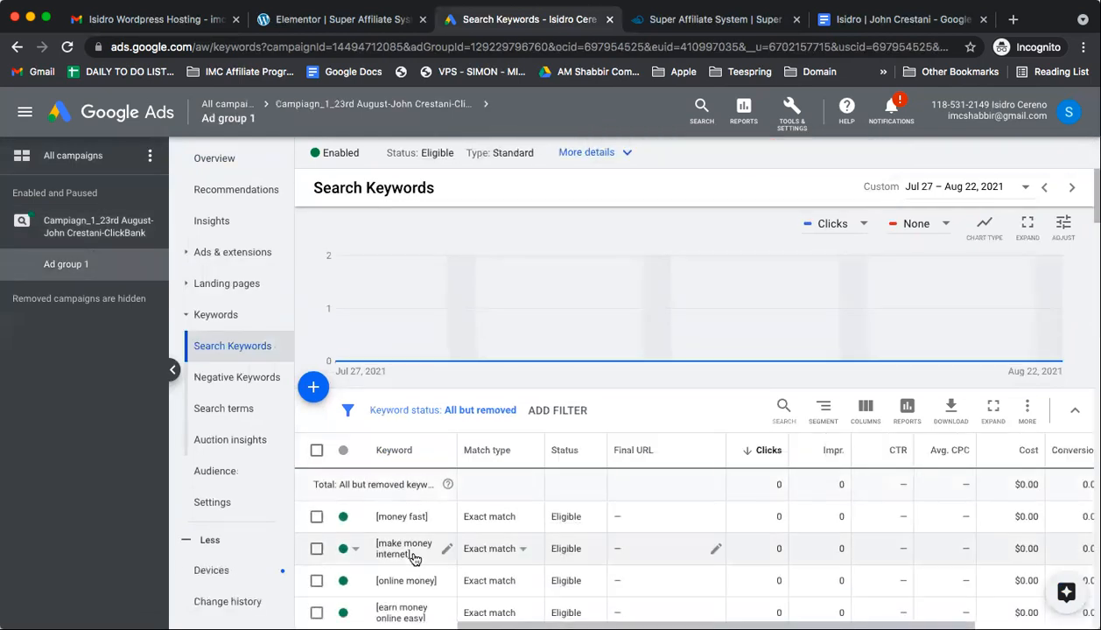
scroll(413, 554, down, 2)
scroll(412, 553, down, 10)
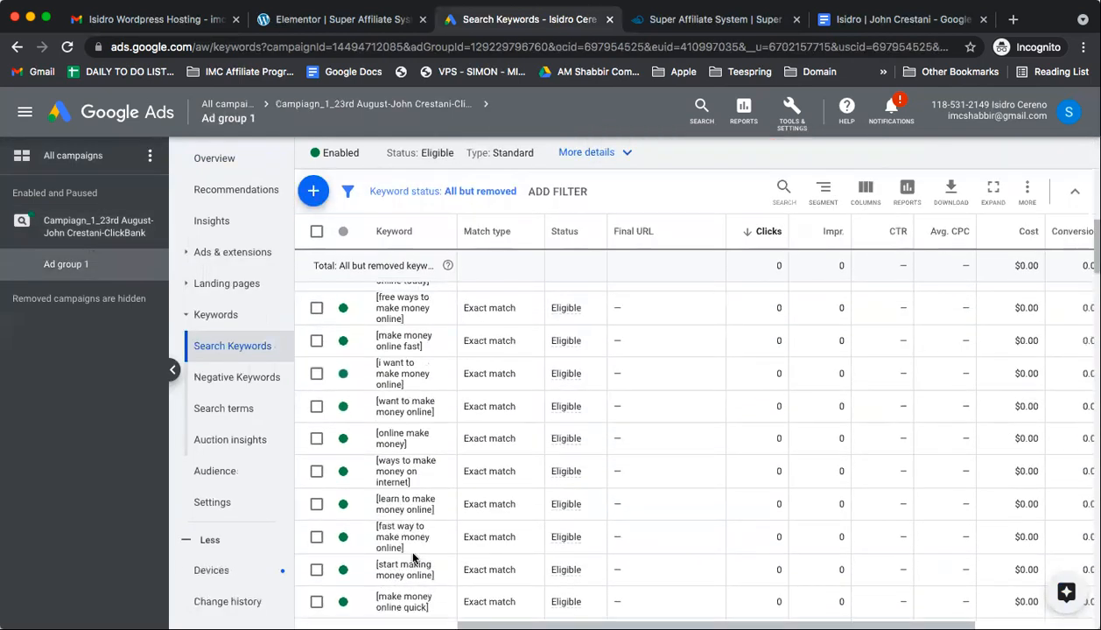
scroll(412, 553, up, 12)
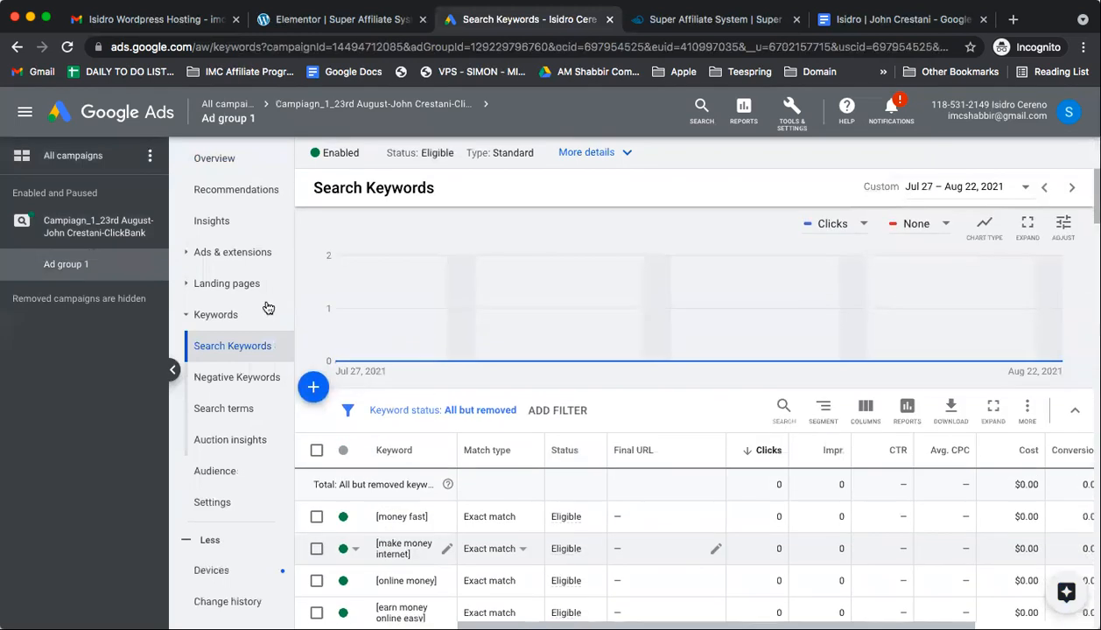
- Open the ads of Ad group 1 and check the responsive search ad's review status
click(232, 253)
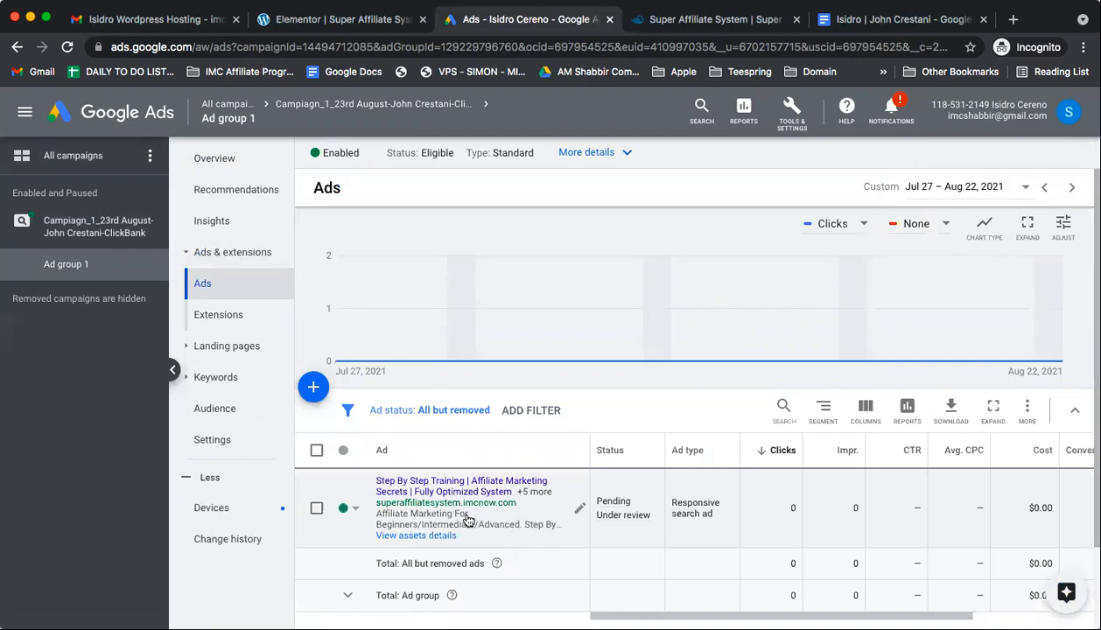
scroll(438, 521, down, 2)
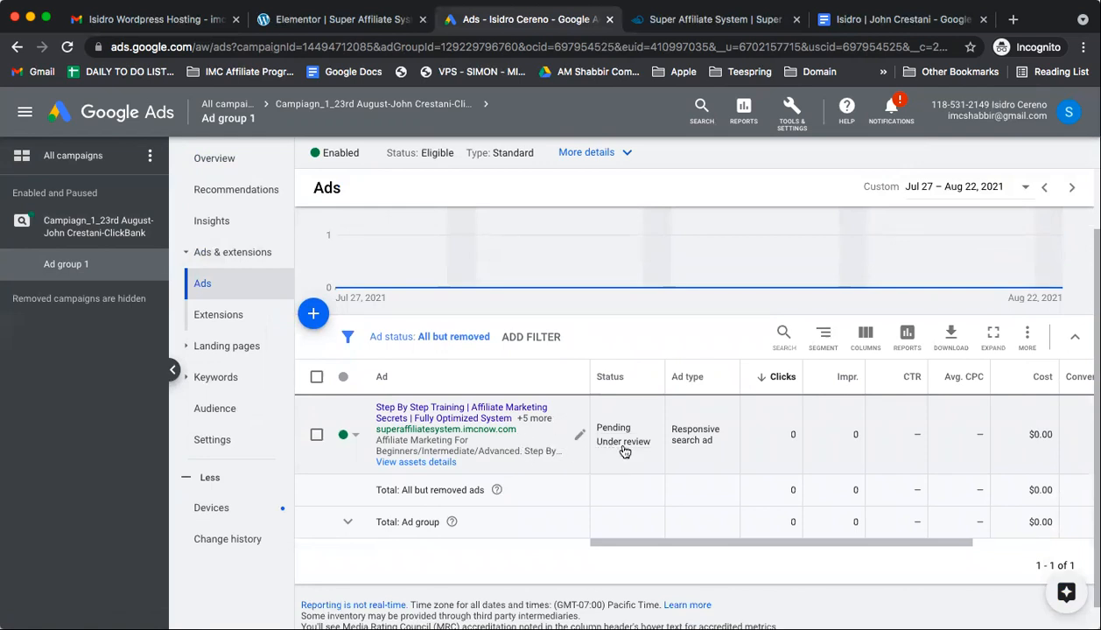
mouse_move(604, 449)
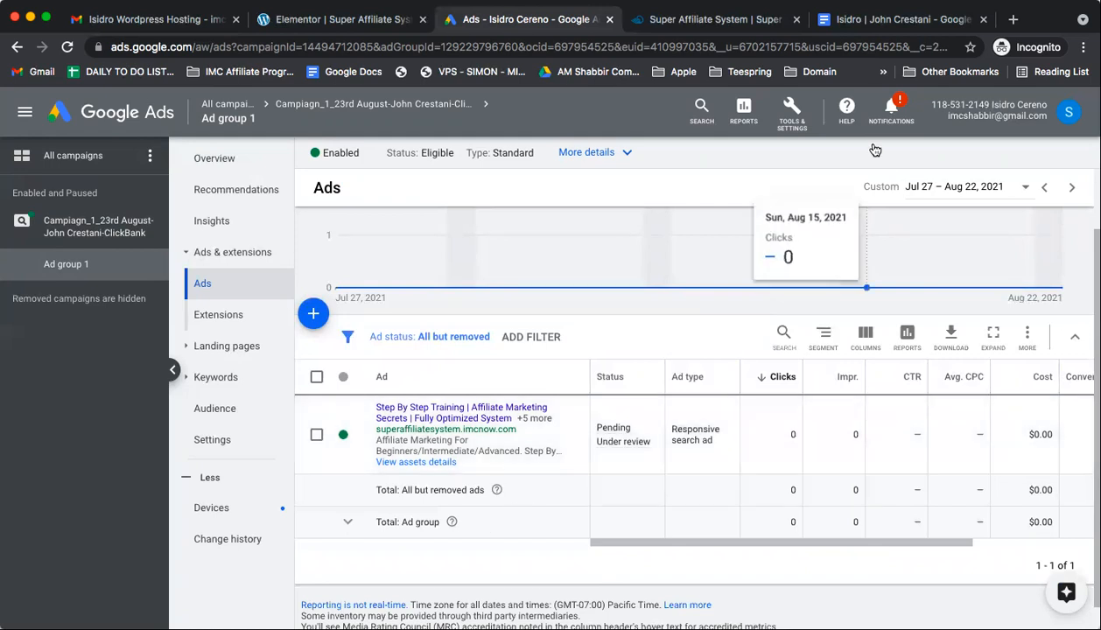
- View the account's billing promotions, and open the payment methods to check the primary card
click(791, 129)
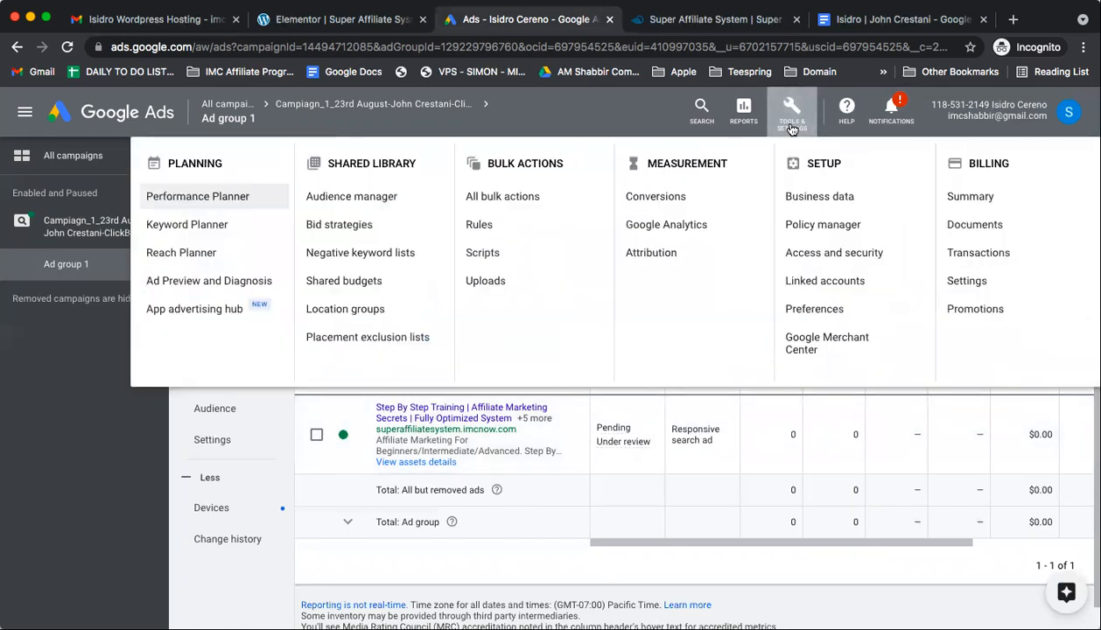
click(973, 310)
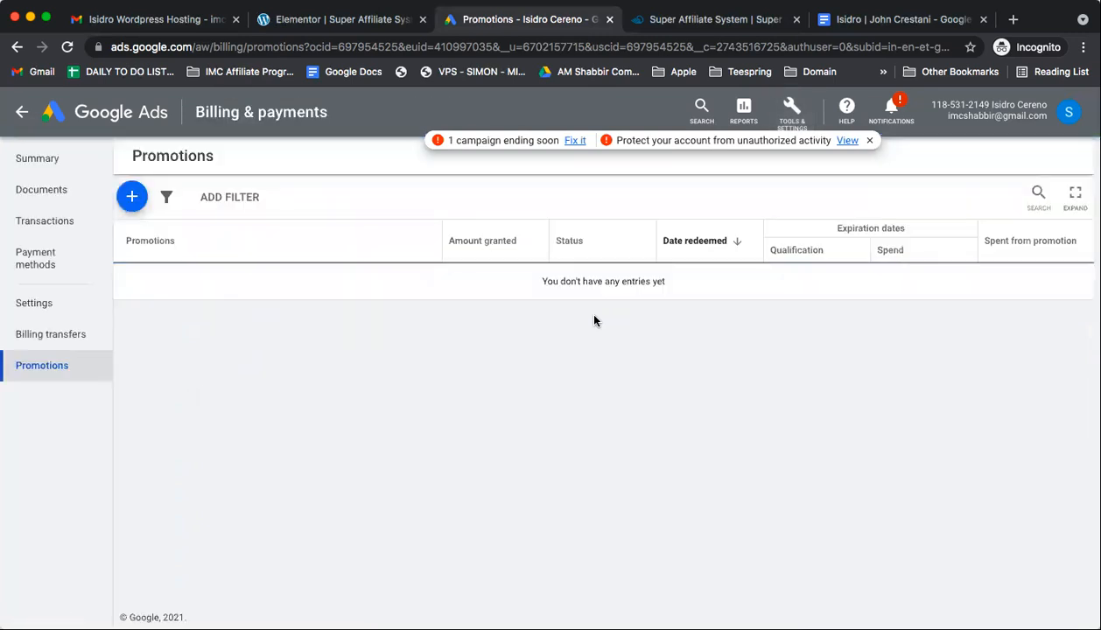
click(40, 269)
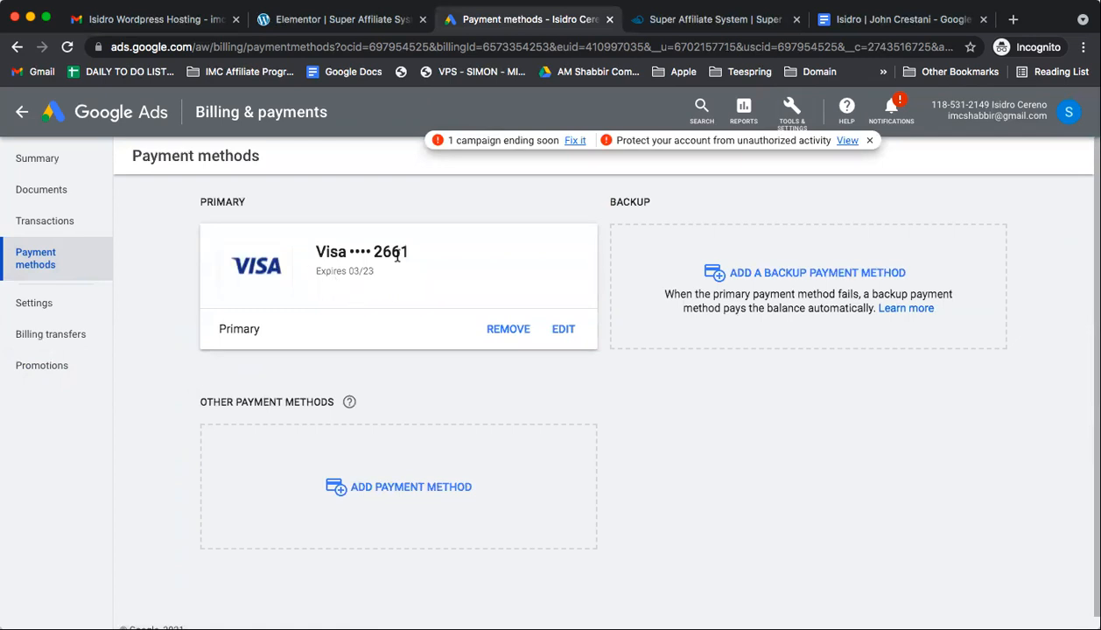
drag(418, 252, 376, 254)
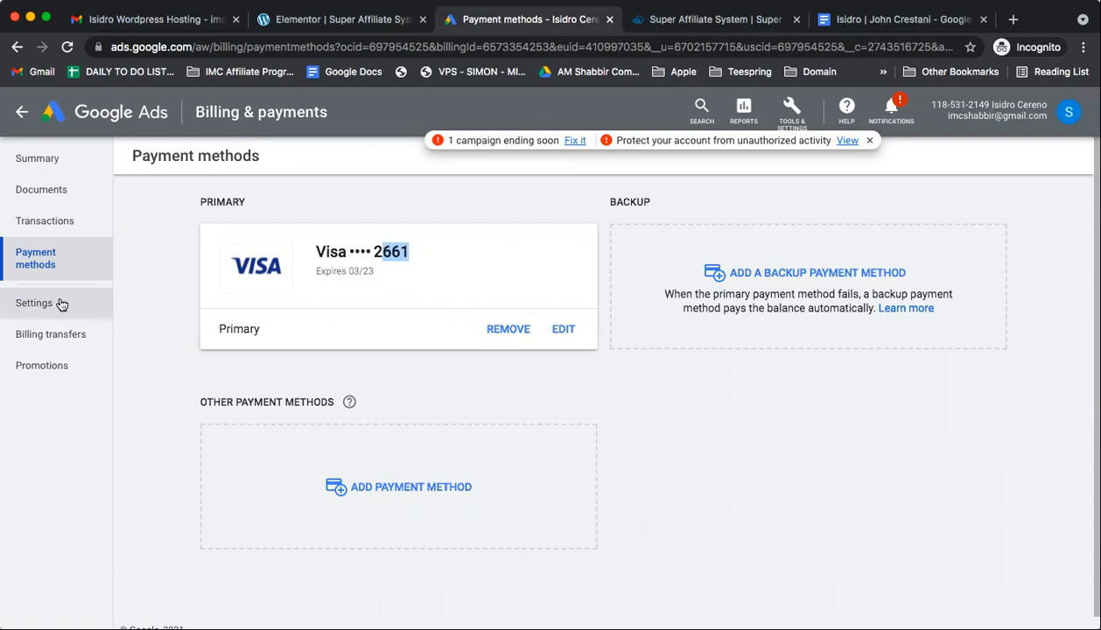
- Examine the primary card's type and masked number on the payment methods page
click(425, 256)
drag(426, 255, 319, 252)
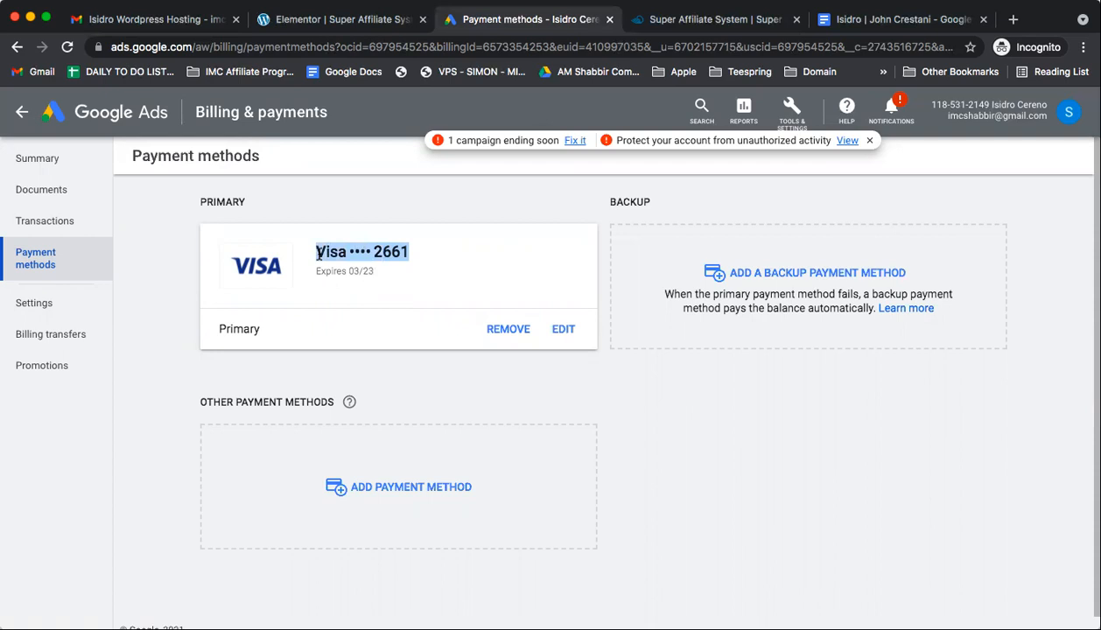
drag(433, 247, 306, 249)
click(407, 266)
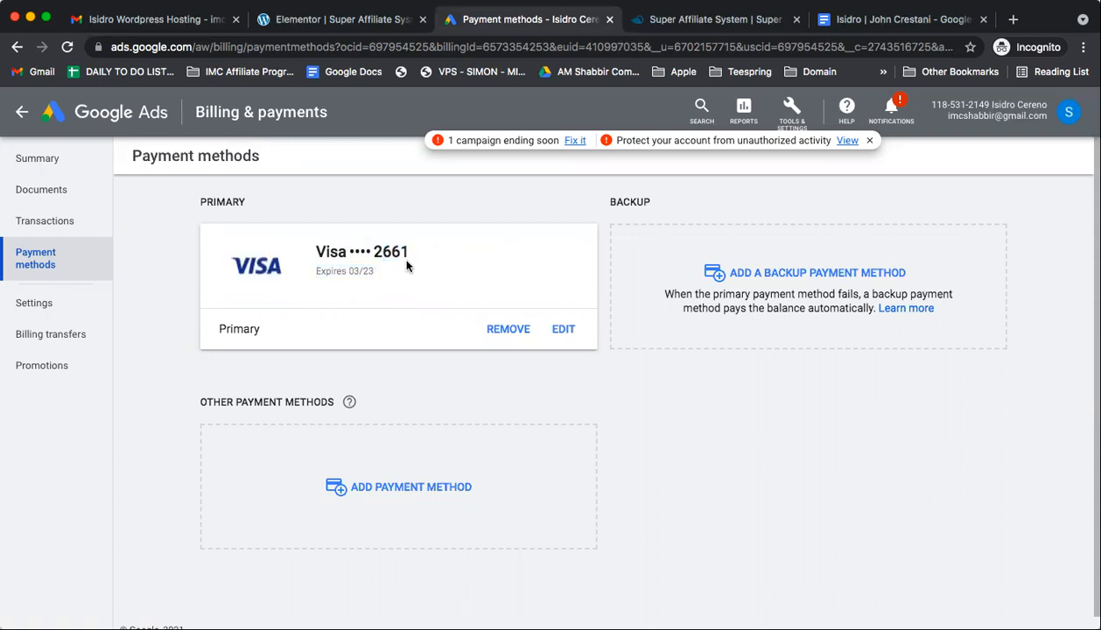
drag(403, 249, 316, 249)
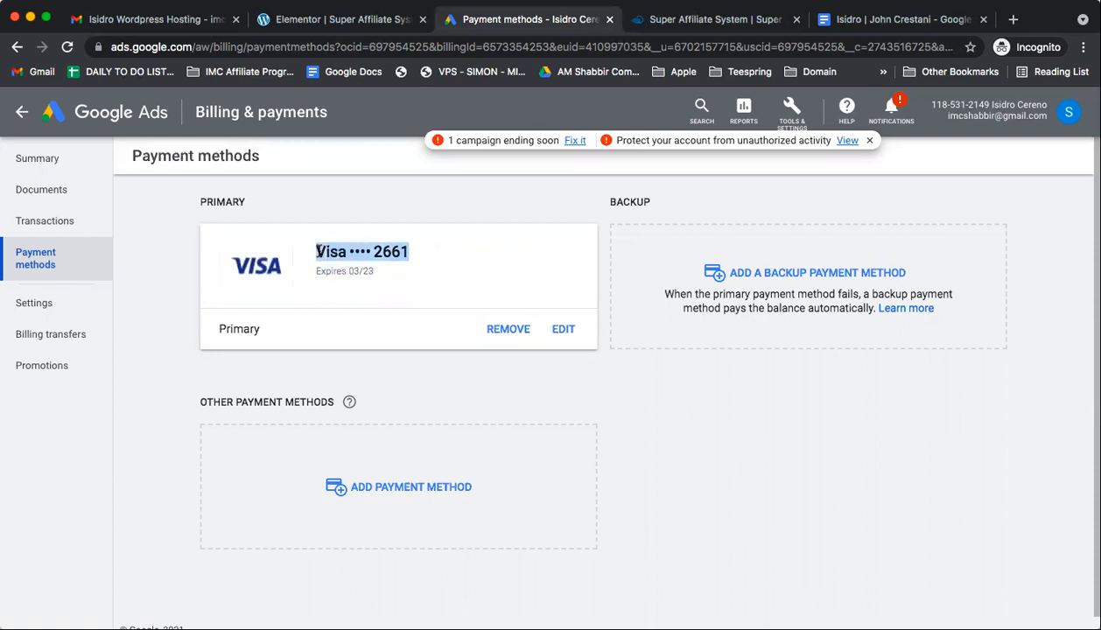
click(422, 259)
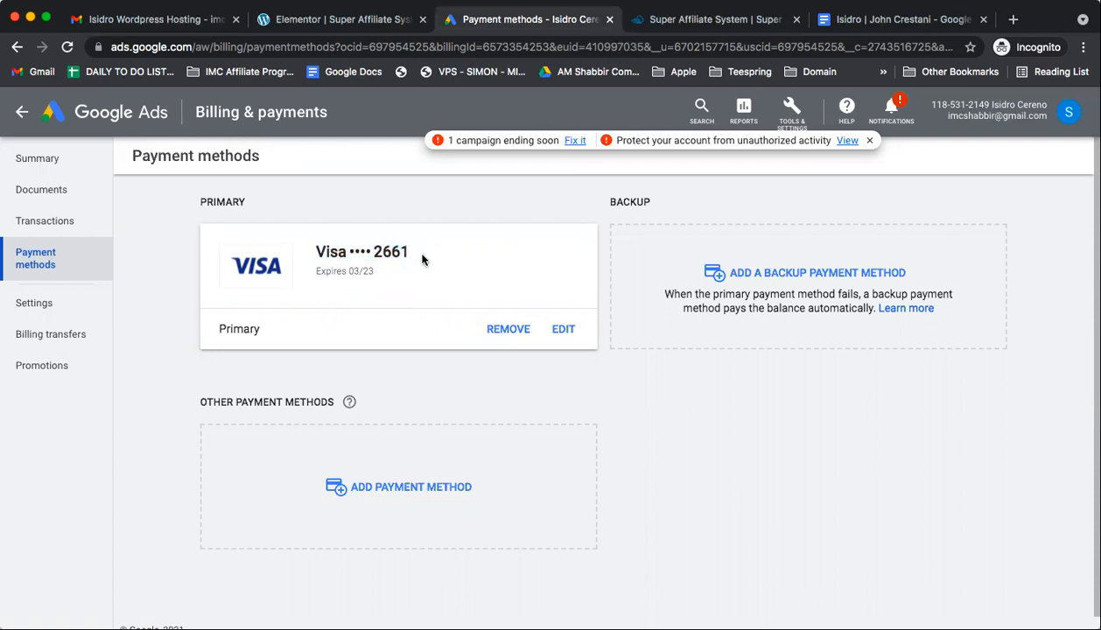
drag(408, 250, 313, 254)
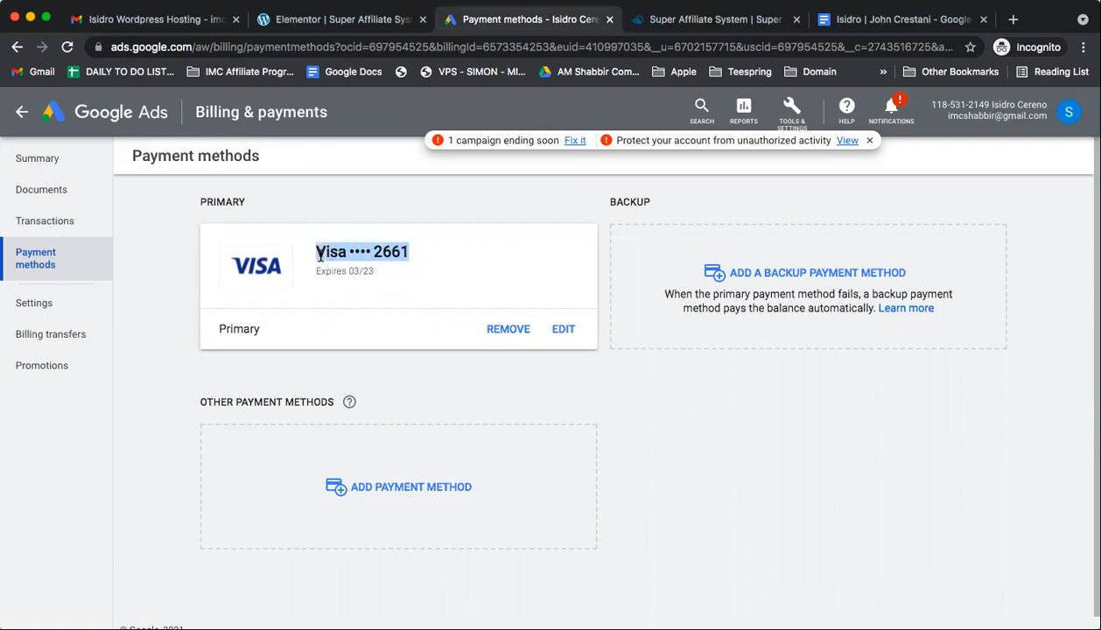
click(419, 258)
drag(419, 255, 317, 253)
- Open the account's billing promotions and dismiss the banner of campaign and security alerts
click(42, 366)
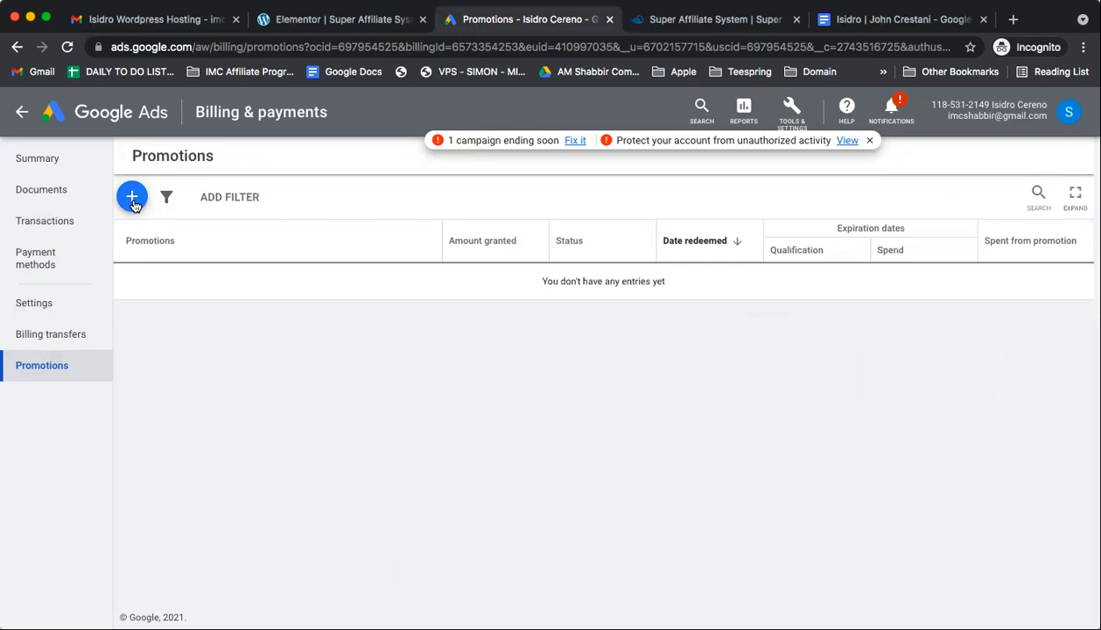
click(869, 140)
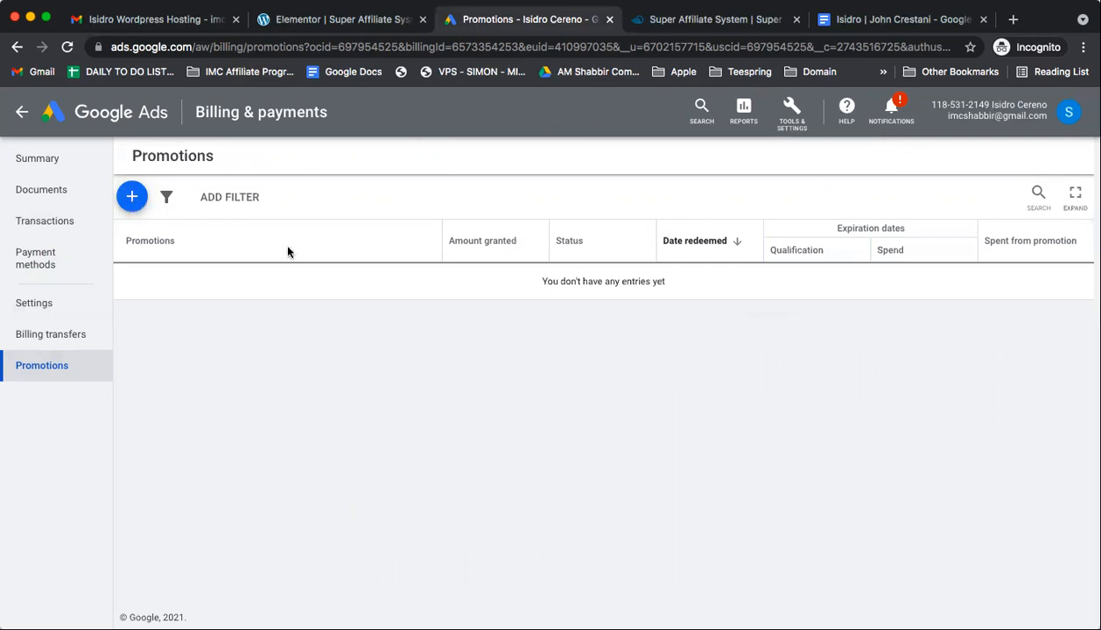